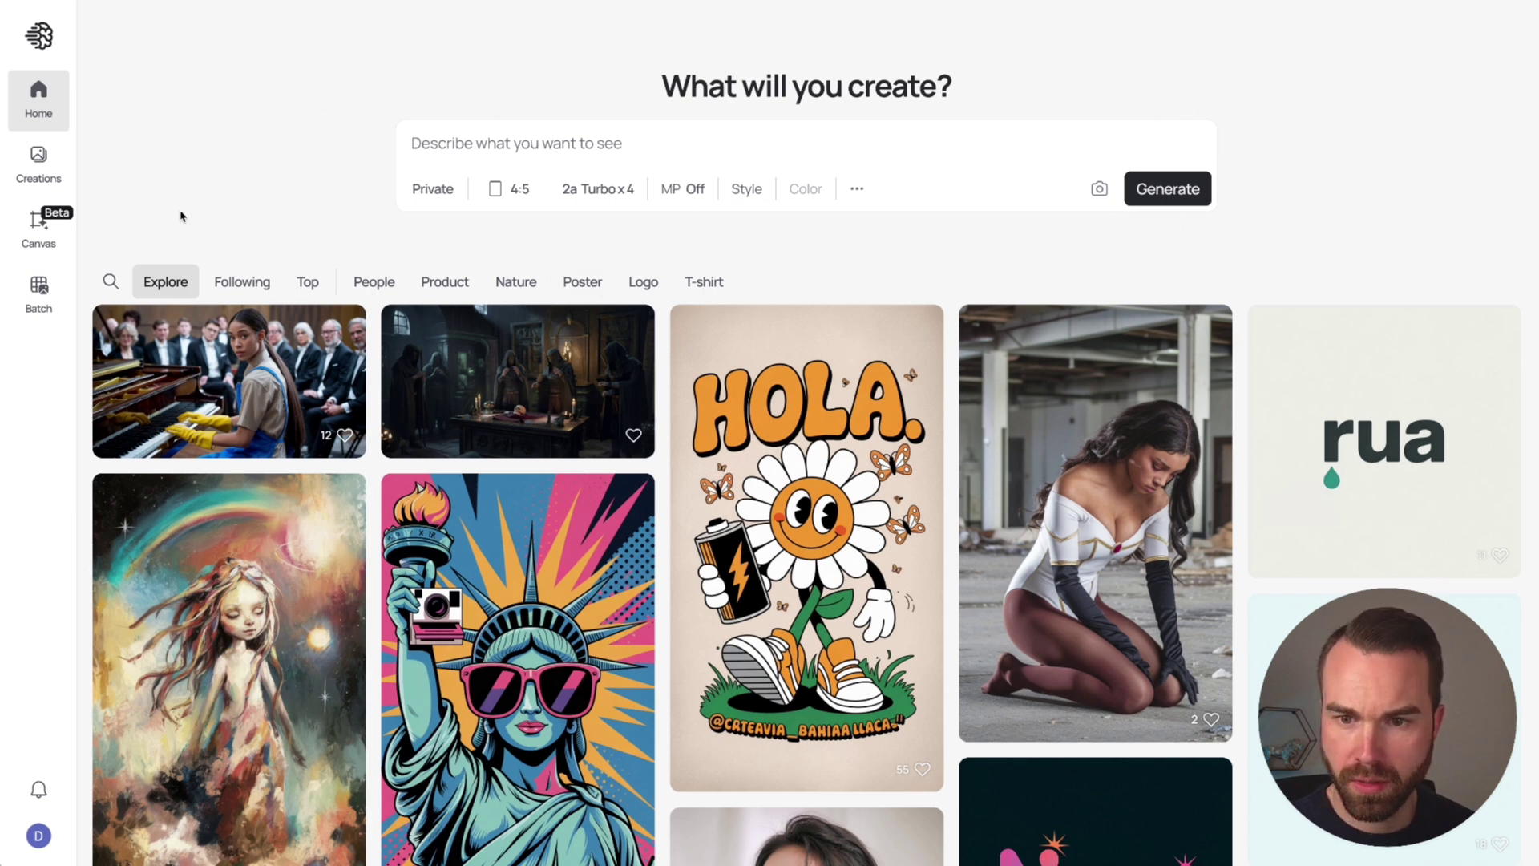
# Scroll through the Ideogram Explore feed and return to its top
pyautogui.scroll(-6, 382, 353)
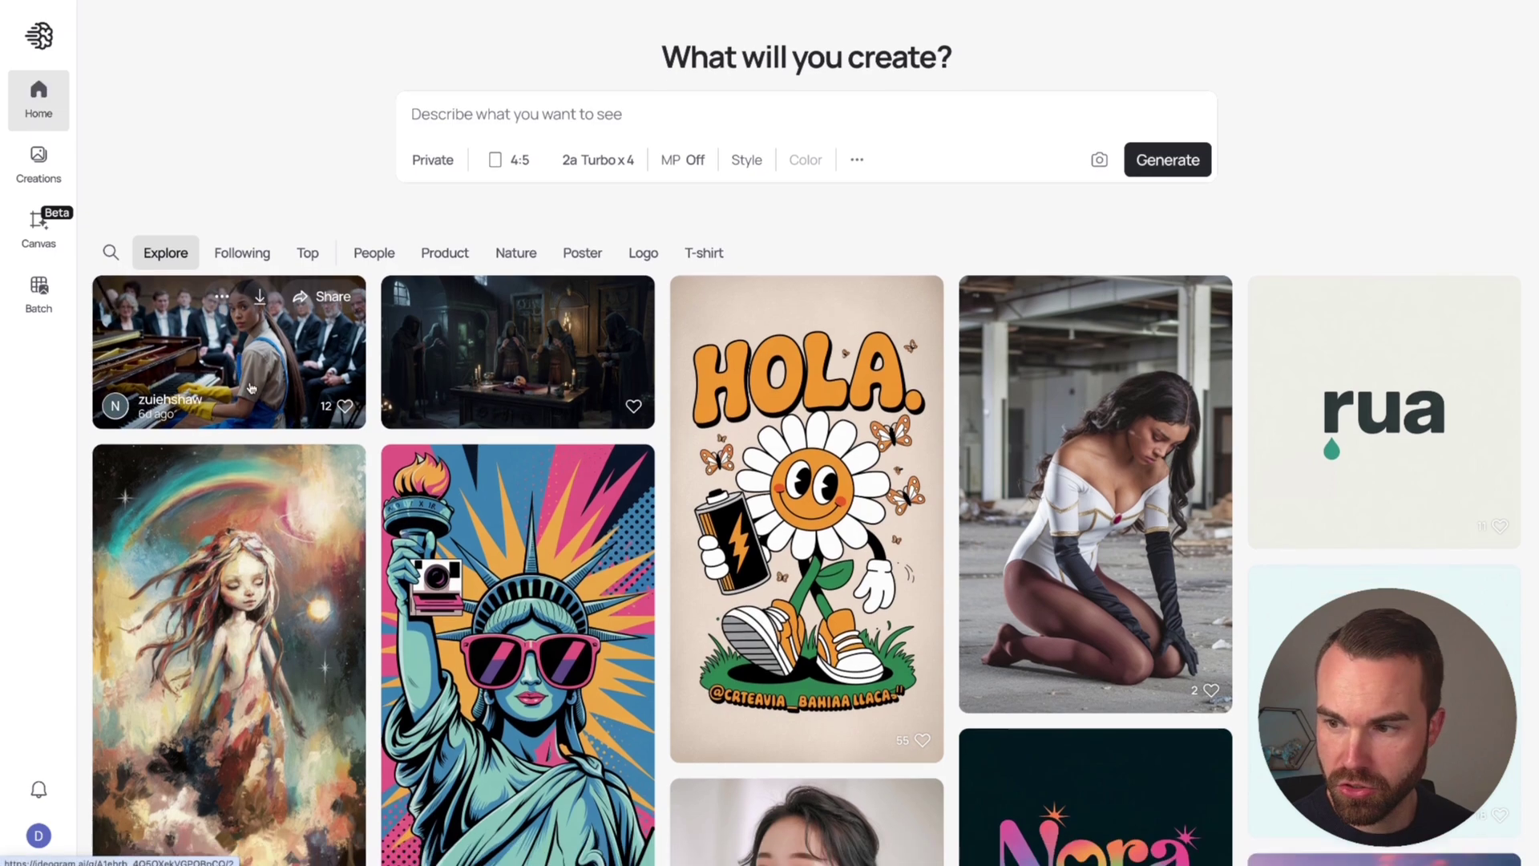
pyautogui.scroll(-14, 381, 353)
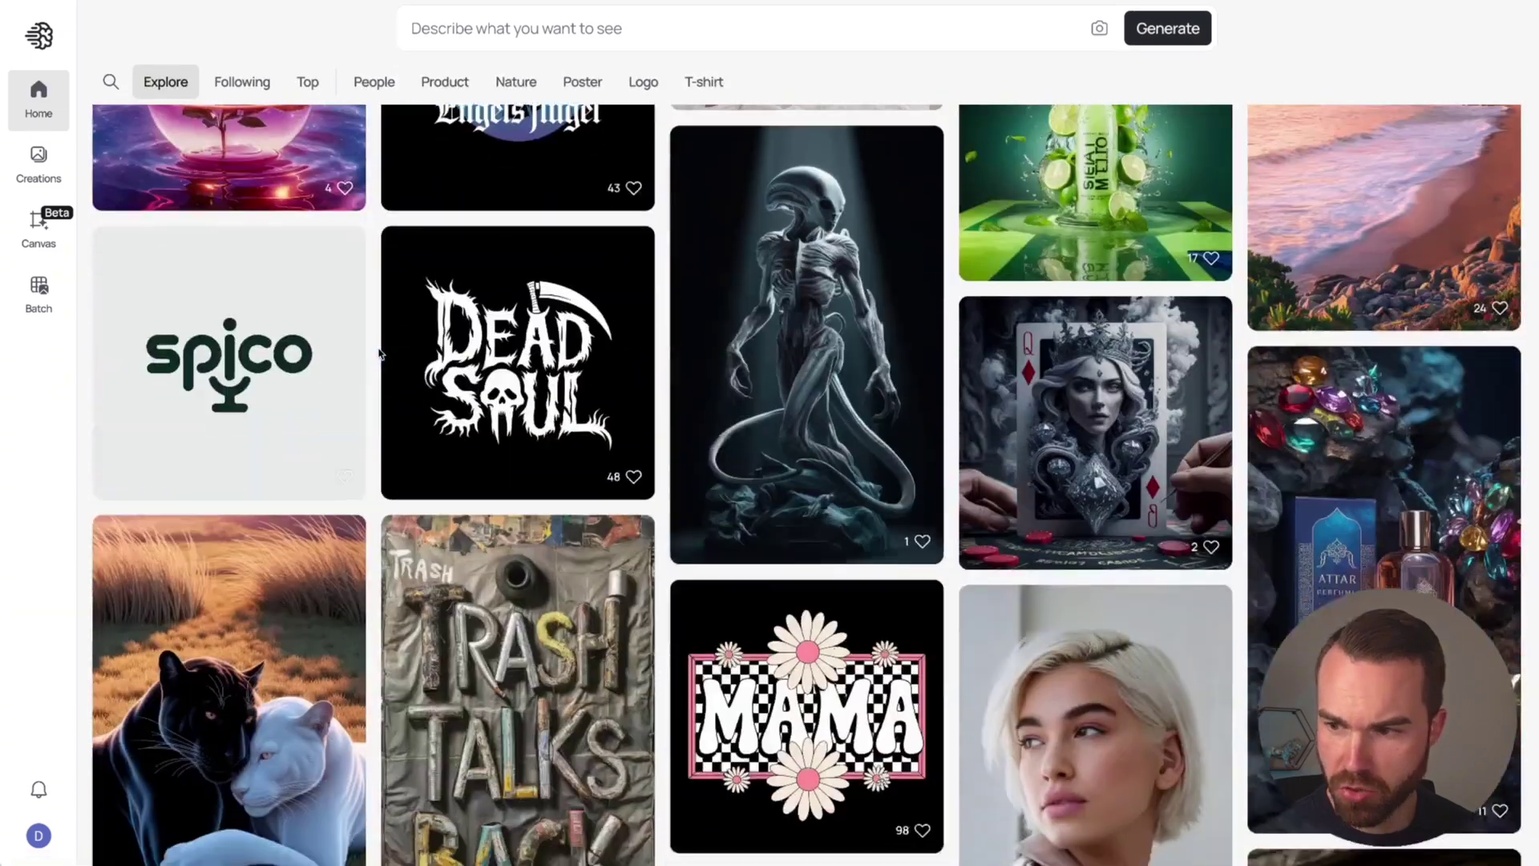
pyautogui.scroll(-11, 379, 353)
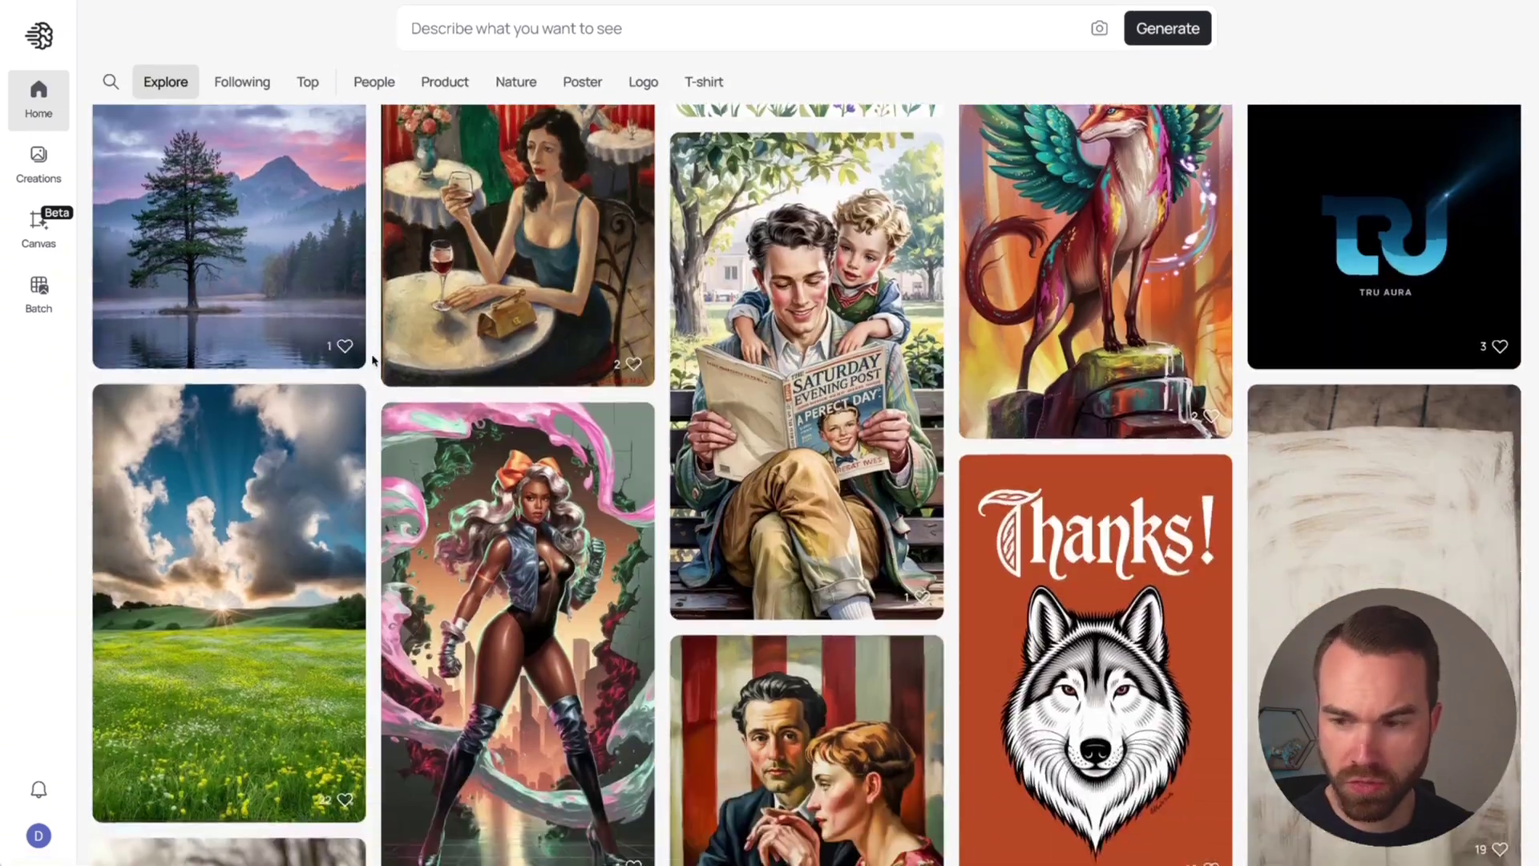
pyautogui.scroll(-9, 373, 360)
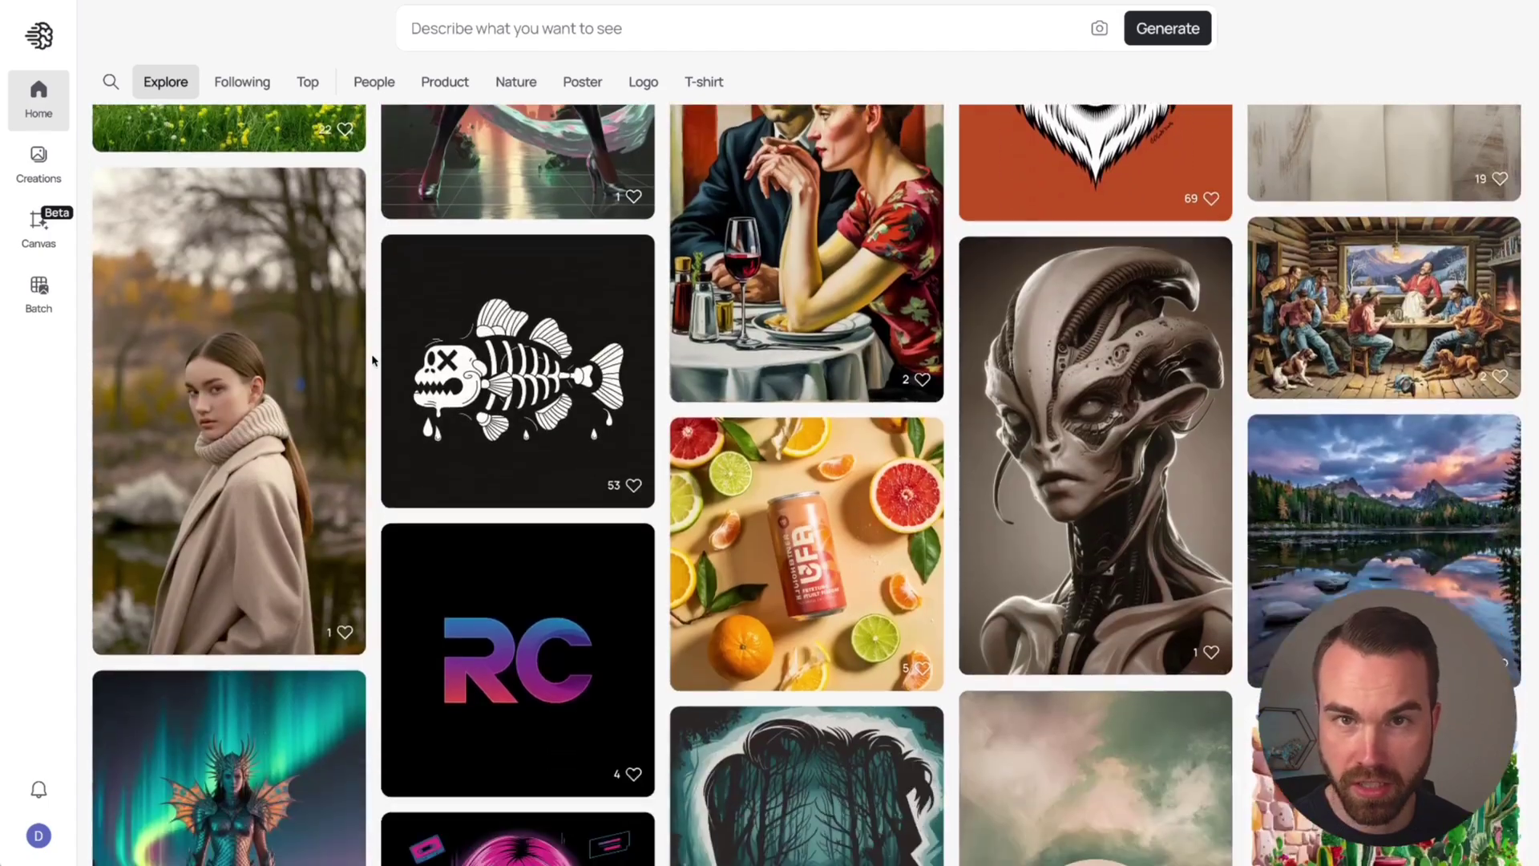
pyautogui.scroll(-8, 373, 360)
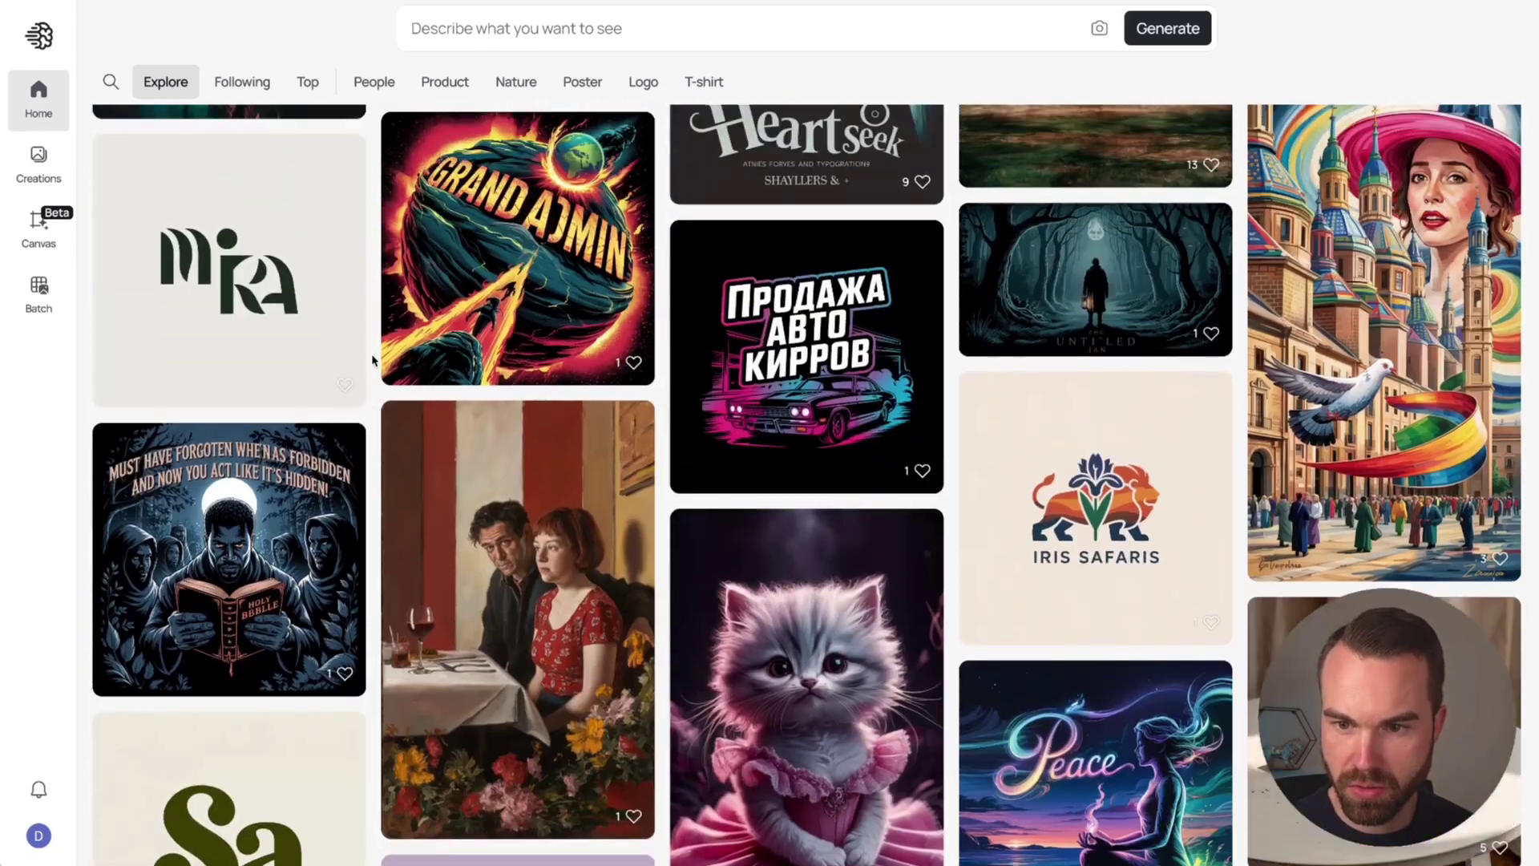
pyautogui.click(39, 95)
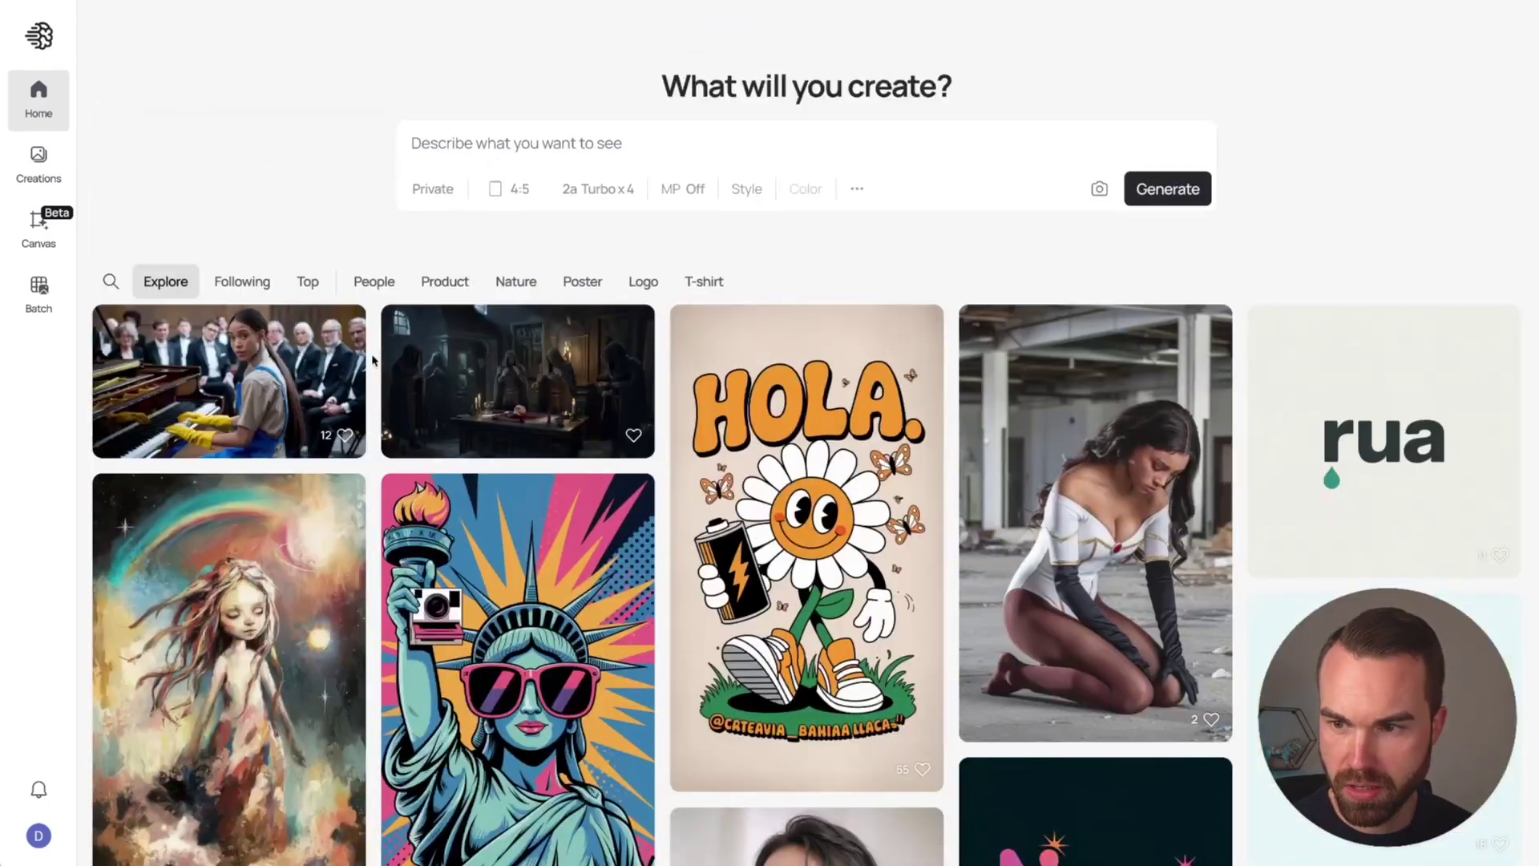
# Search community images for cats and preview the cat-stealing-a-fish image
pyautogui.click(112, 284)
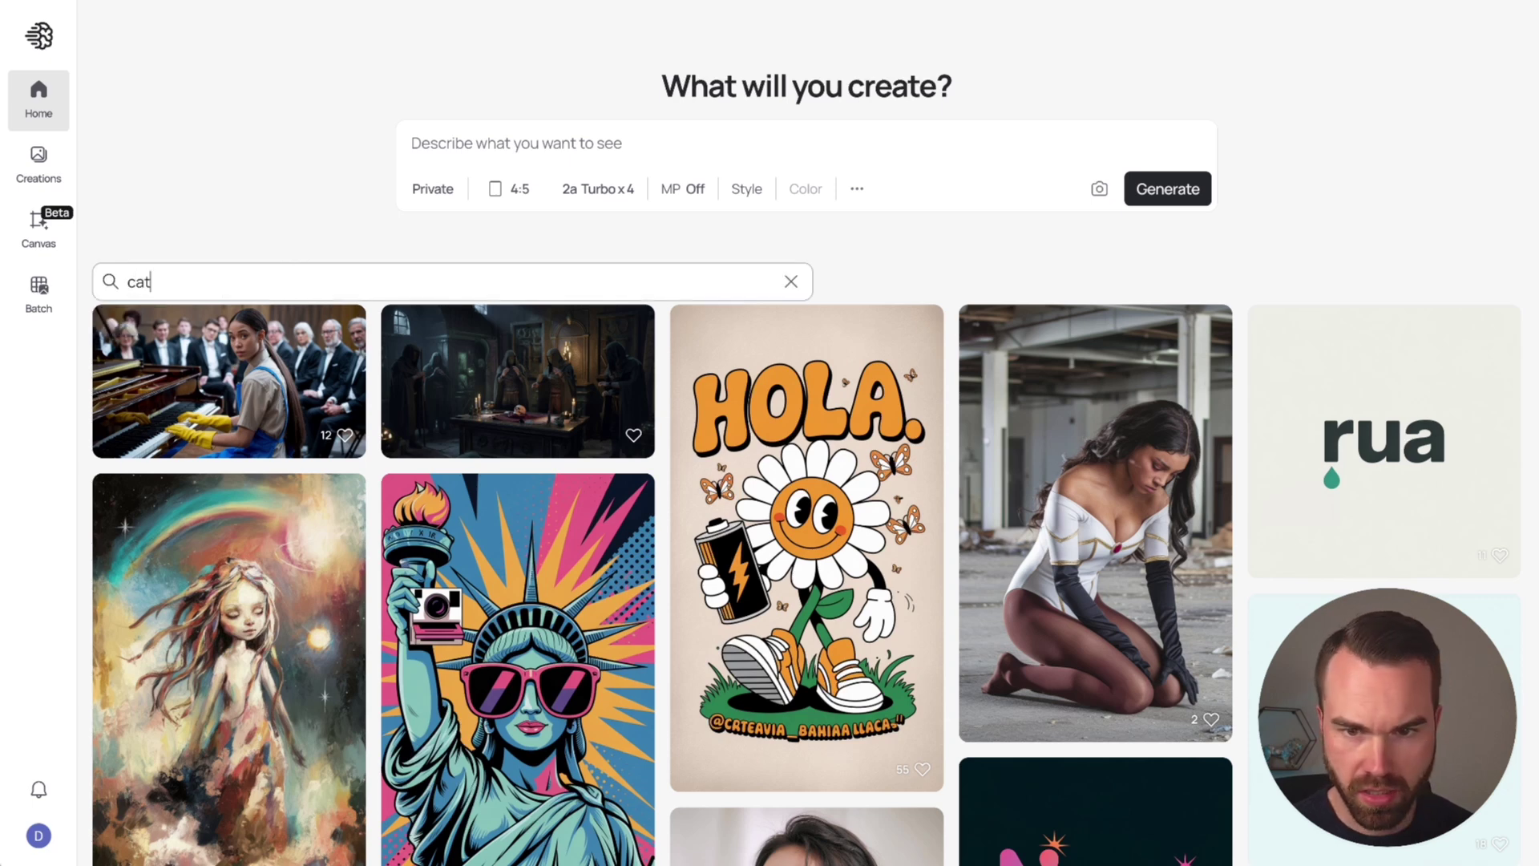
pyautogui.press('Return')
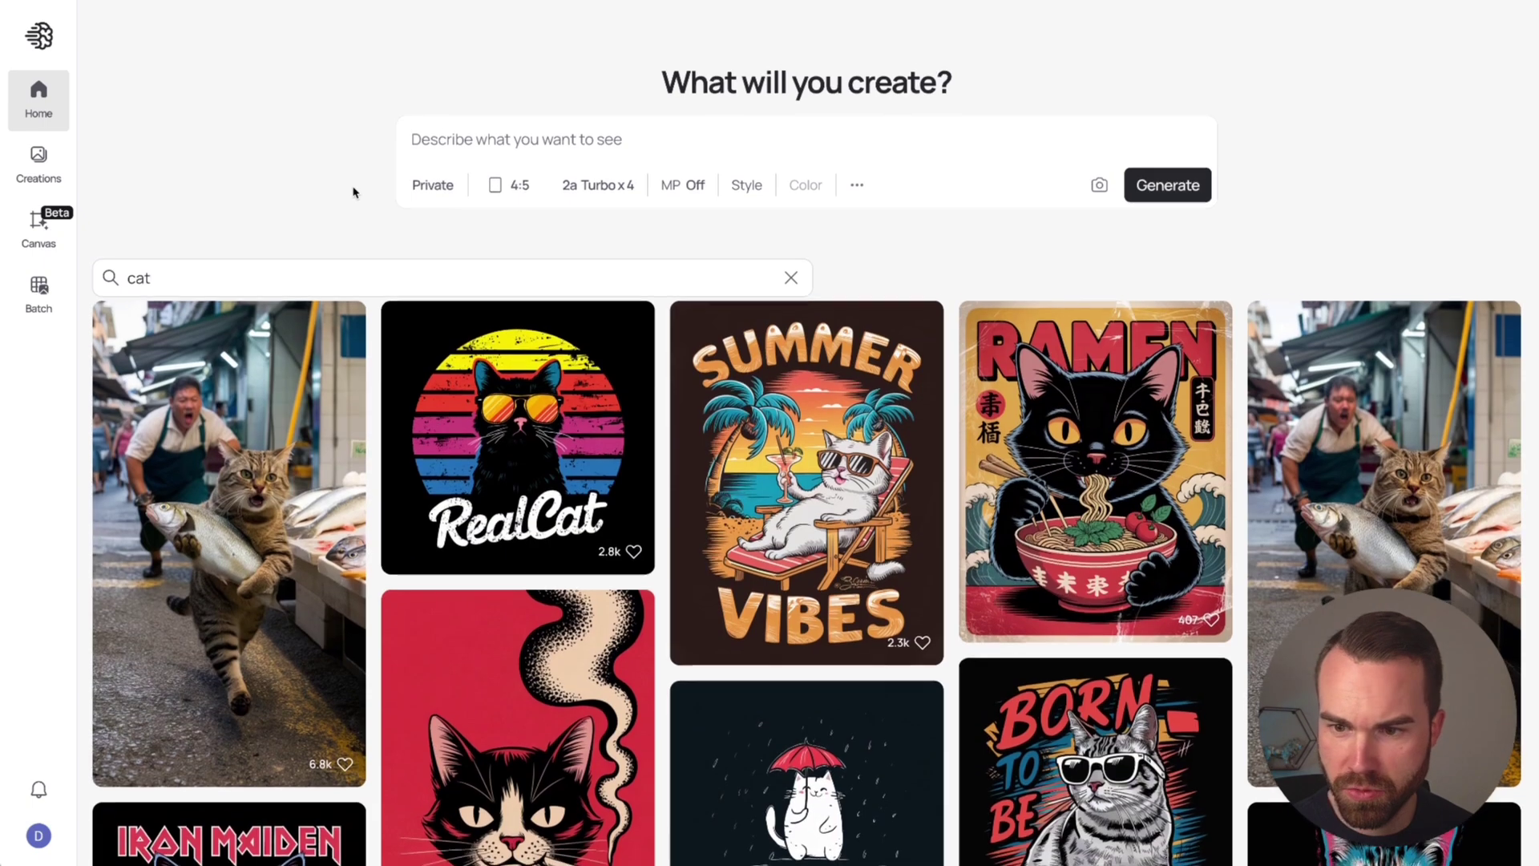
pyautogui.scroll(-2, 353, 191)
pyautogui.scroll(-2, 357, 195)
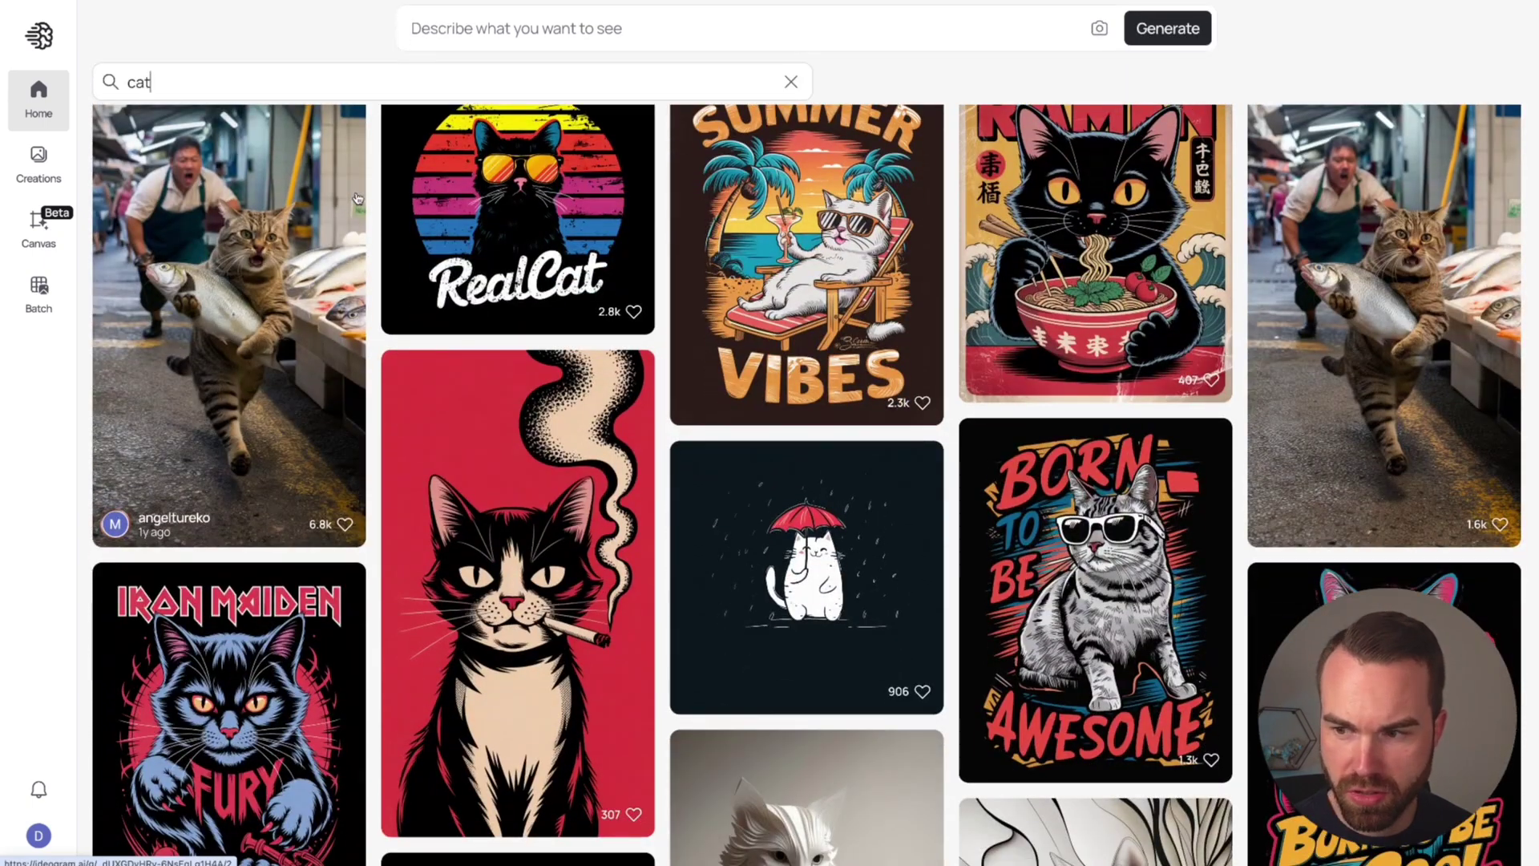
pyautogui.click(282, 281)
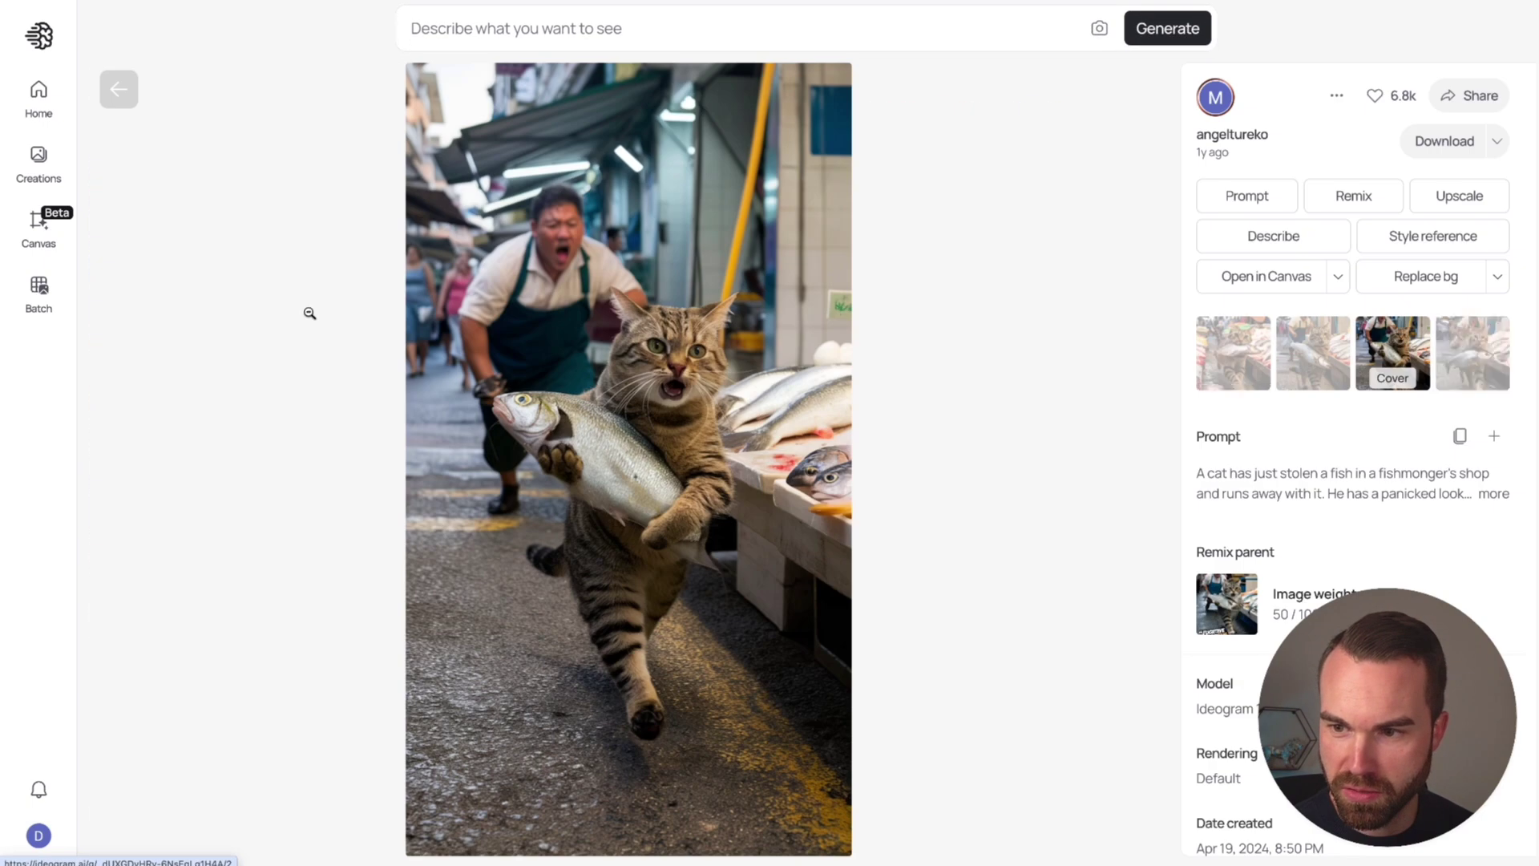
pyautogui.click(119, 90)
# Browse the cat search results, then clear the search back to Explore
pyautogui.scroll(2, 655, 518)
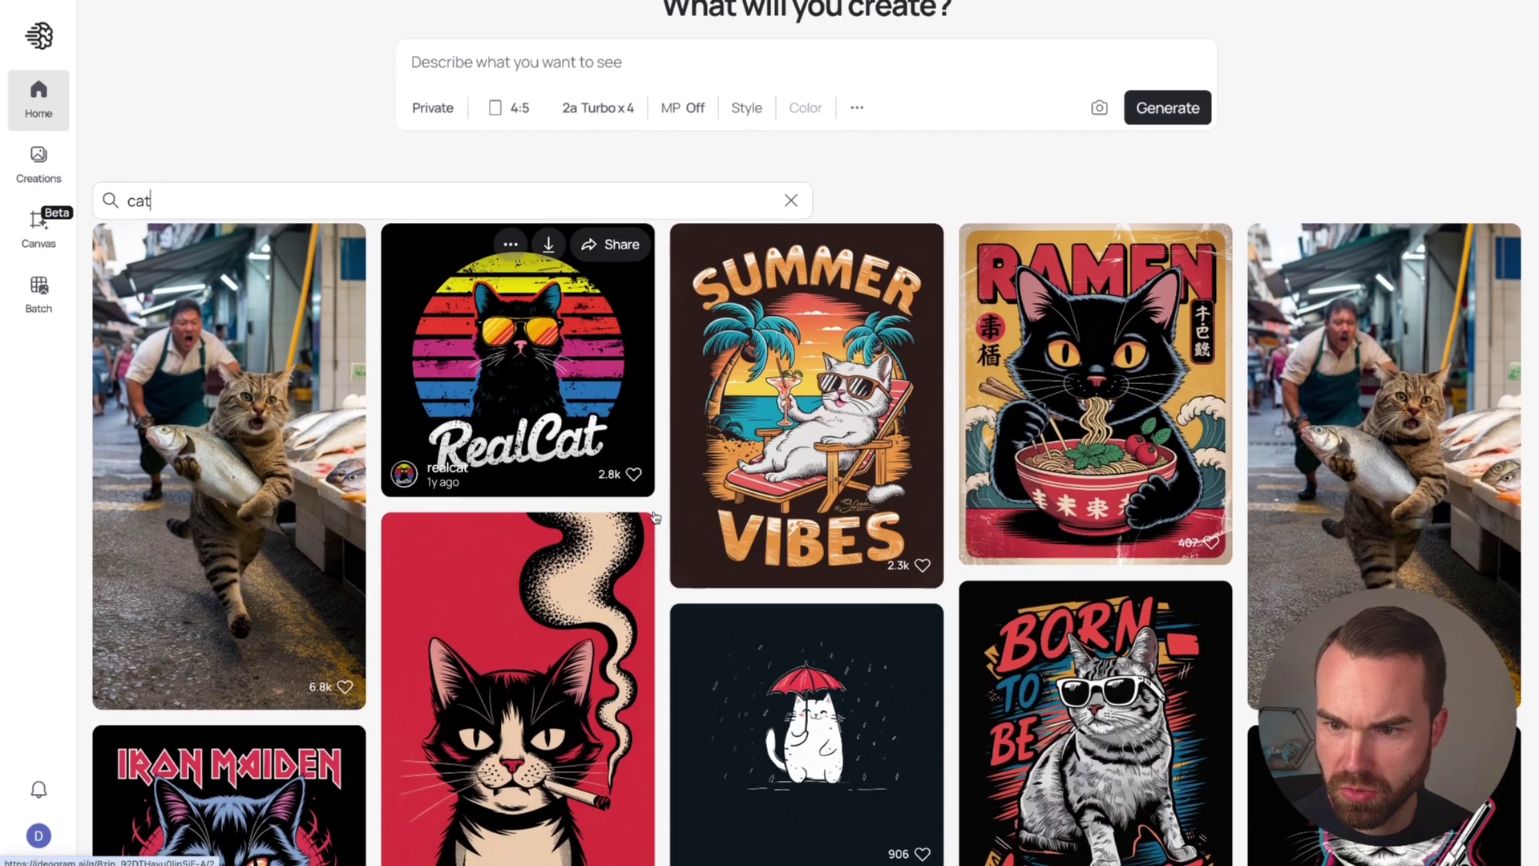
pyautogui.scroll(-2, 655, 517)
pyautogui.scroll(-1, 582, 474)
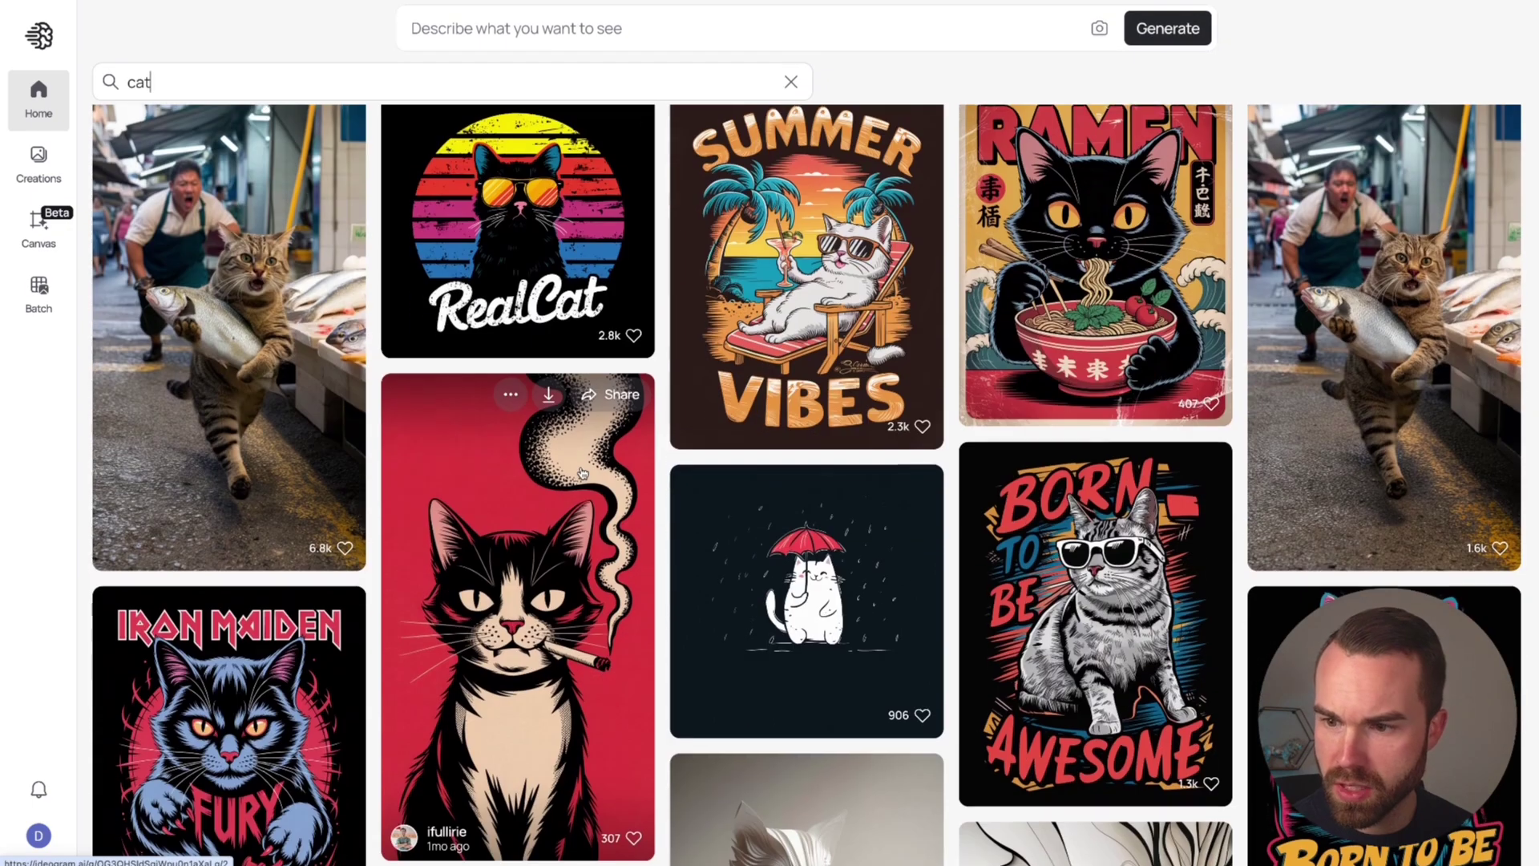
pyautogui.scroll(-5, 582, 473)
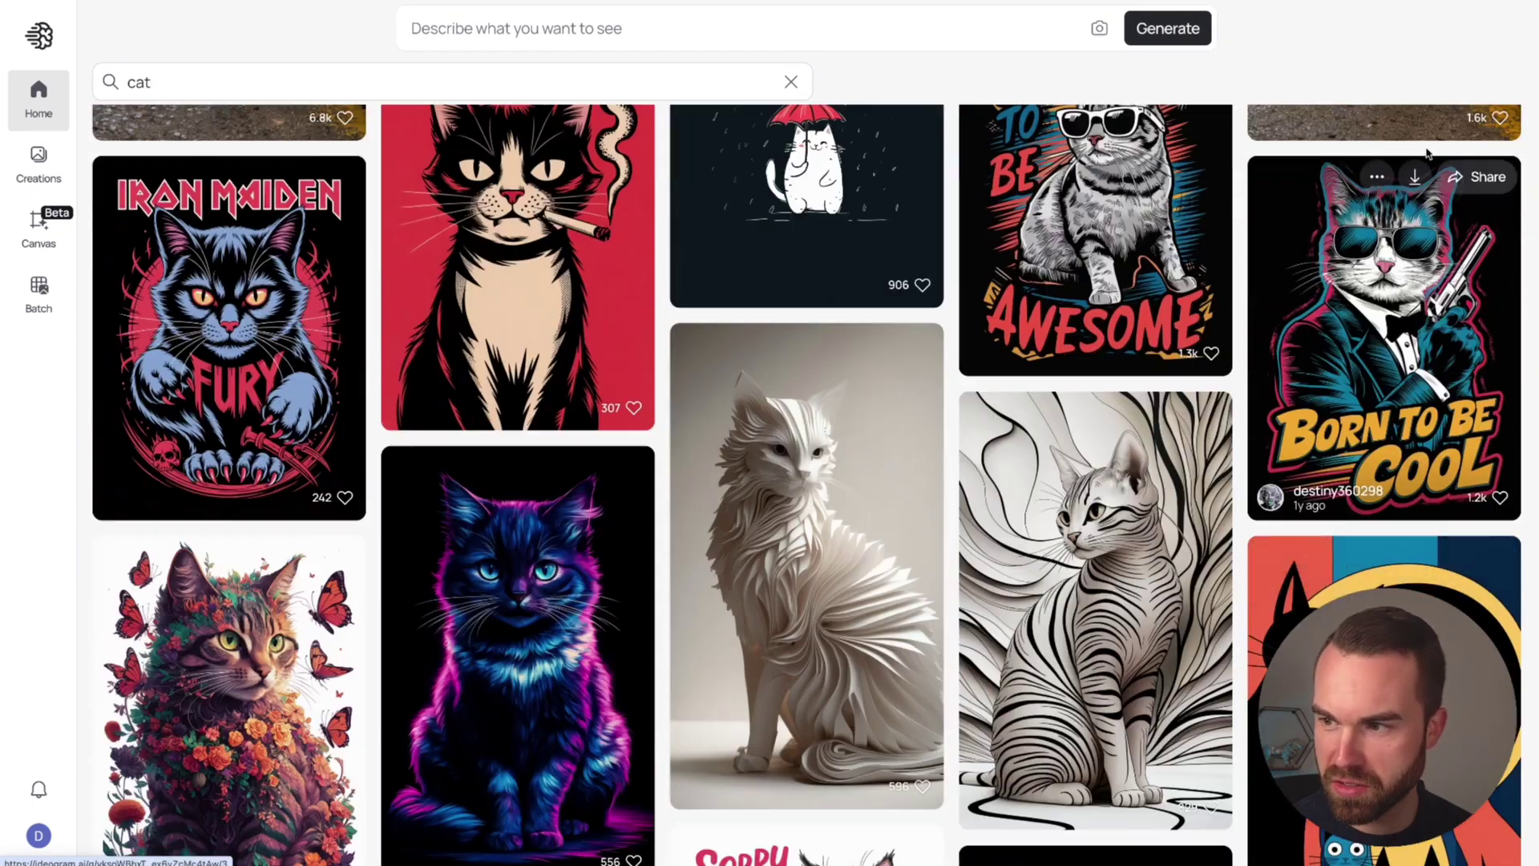
pyautogui.scroll(-4, 1427, 154)
pyautogui.scroll(11, 802, 360)
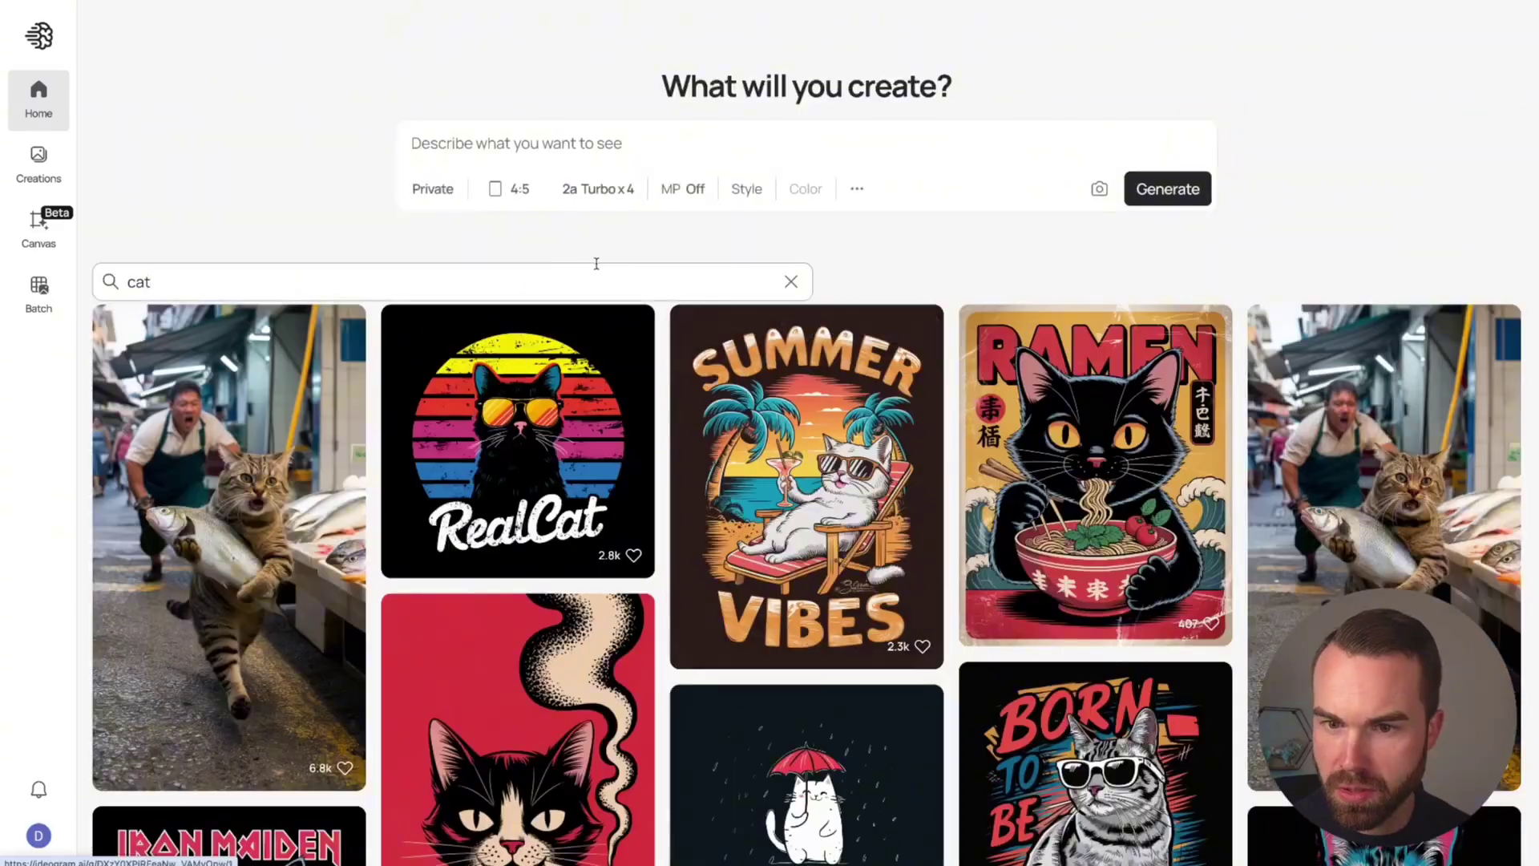
pyautogui.click(790, 283)
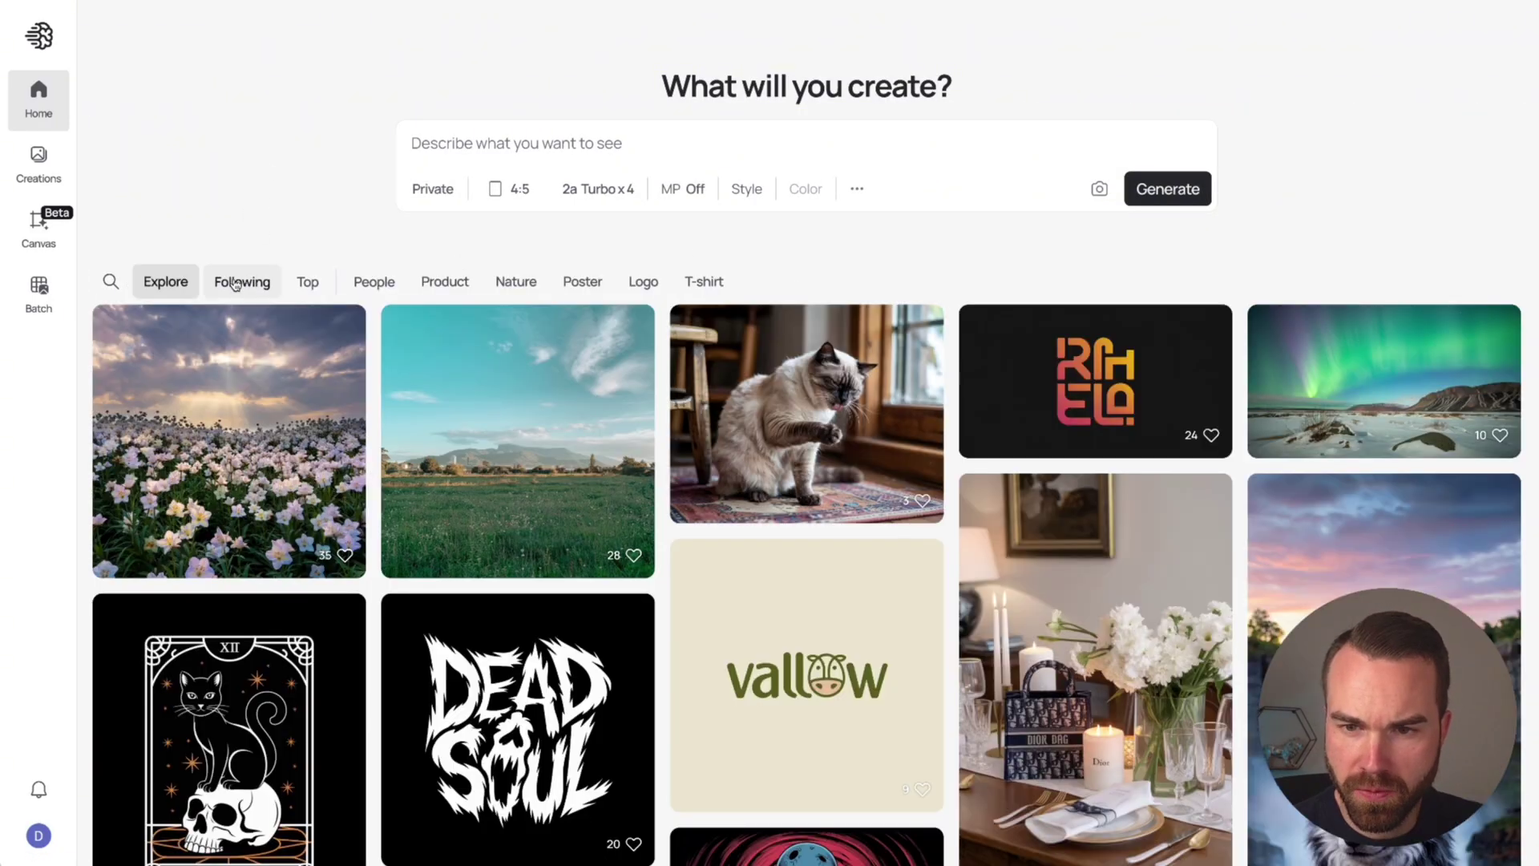
# View the Following feed, then Top images filtered to All time
pyautogui.click(236, 285)
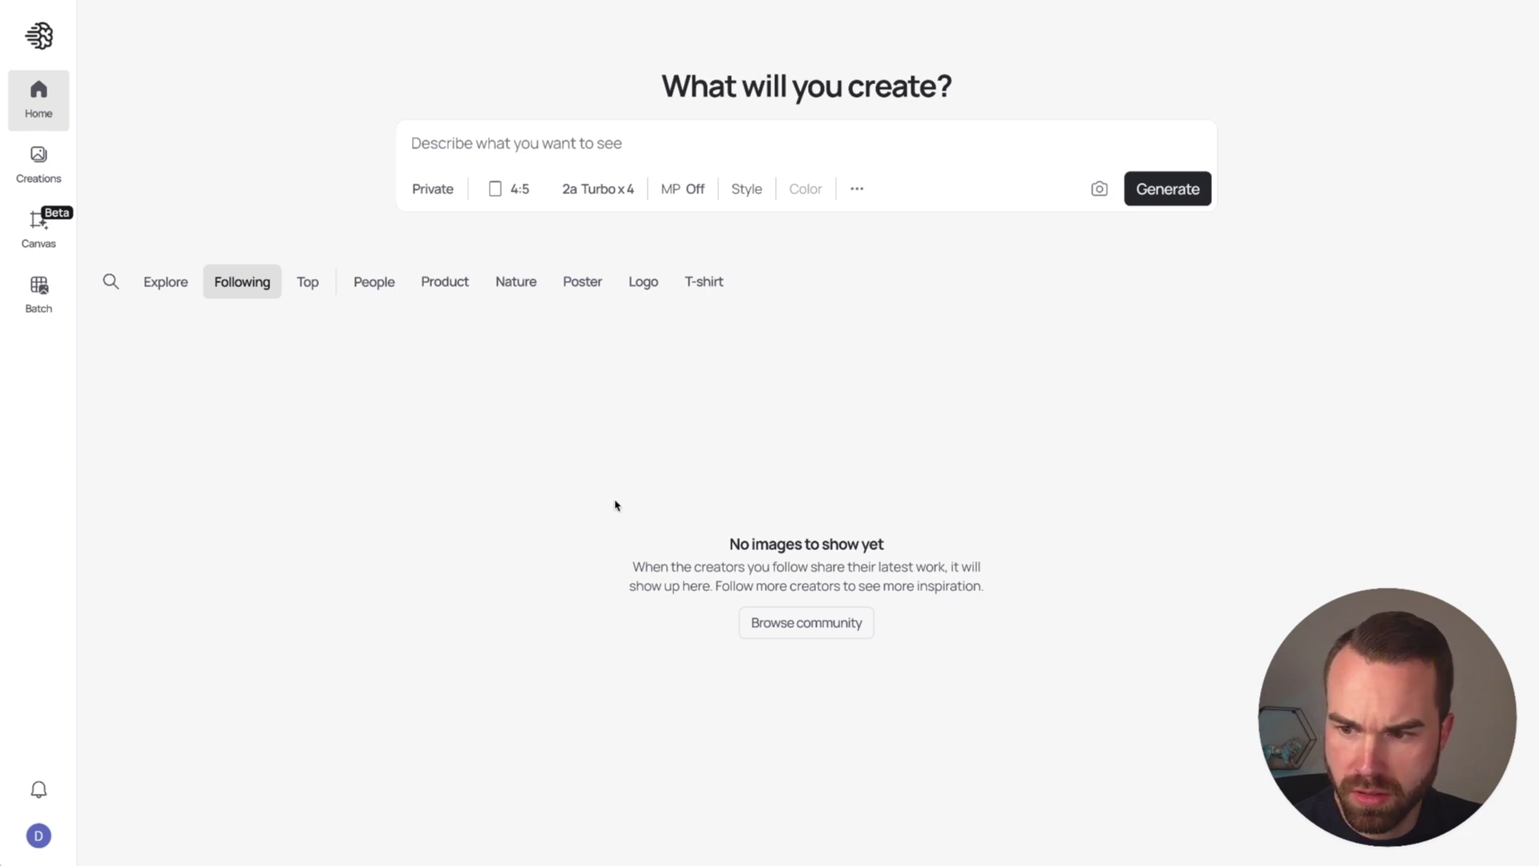
pyautogui.click(309, 282)
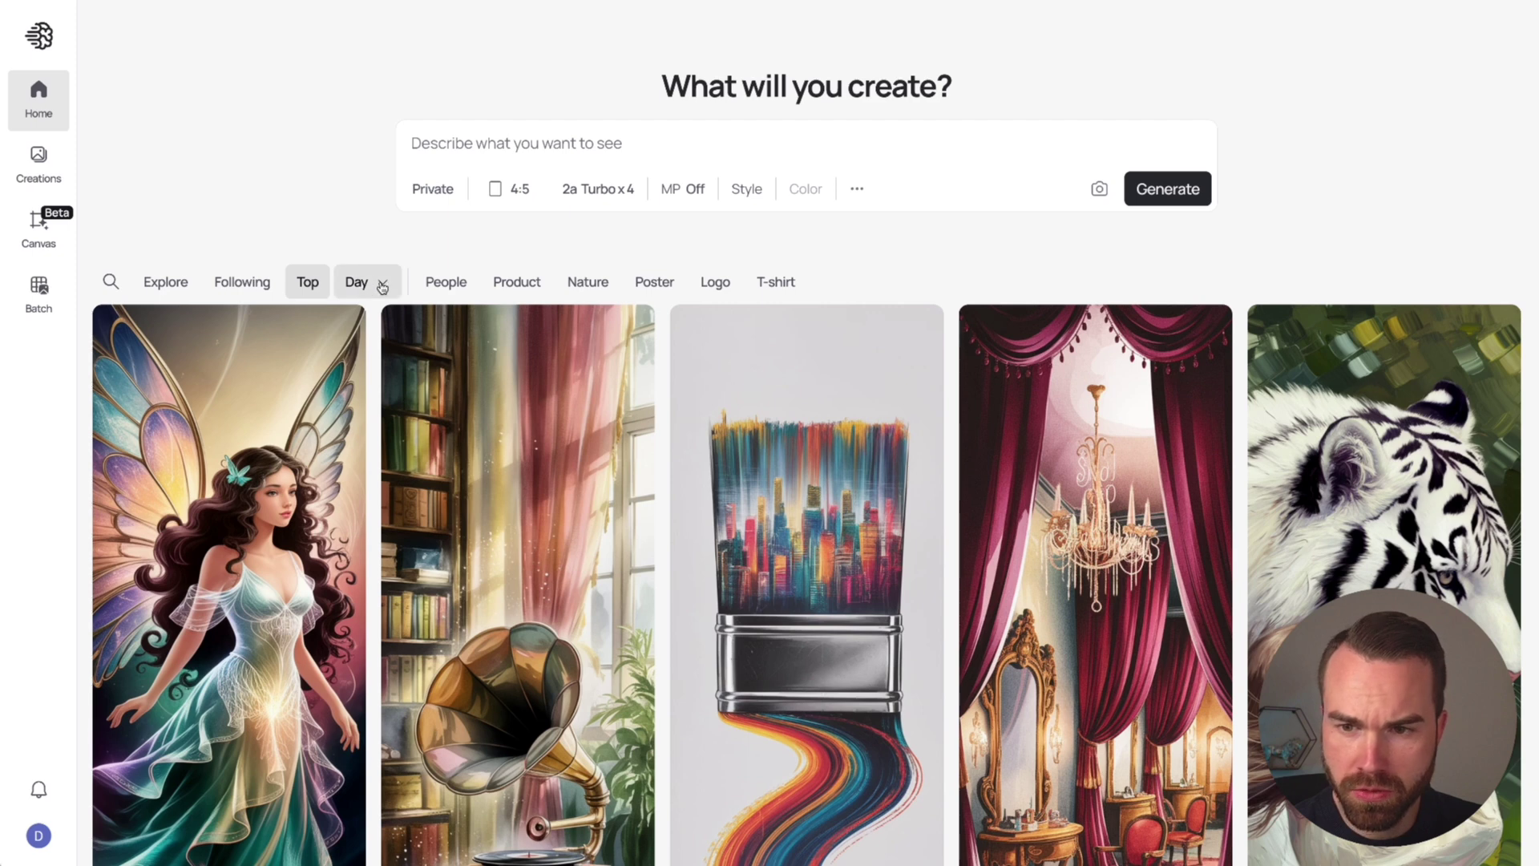
pyautogui.click(383, 285)
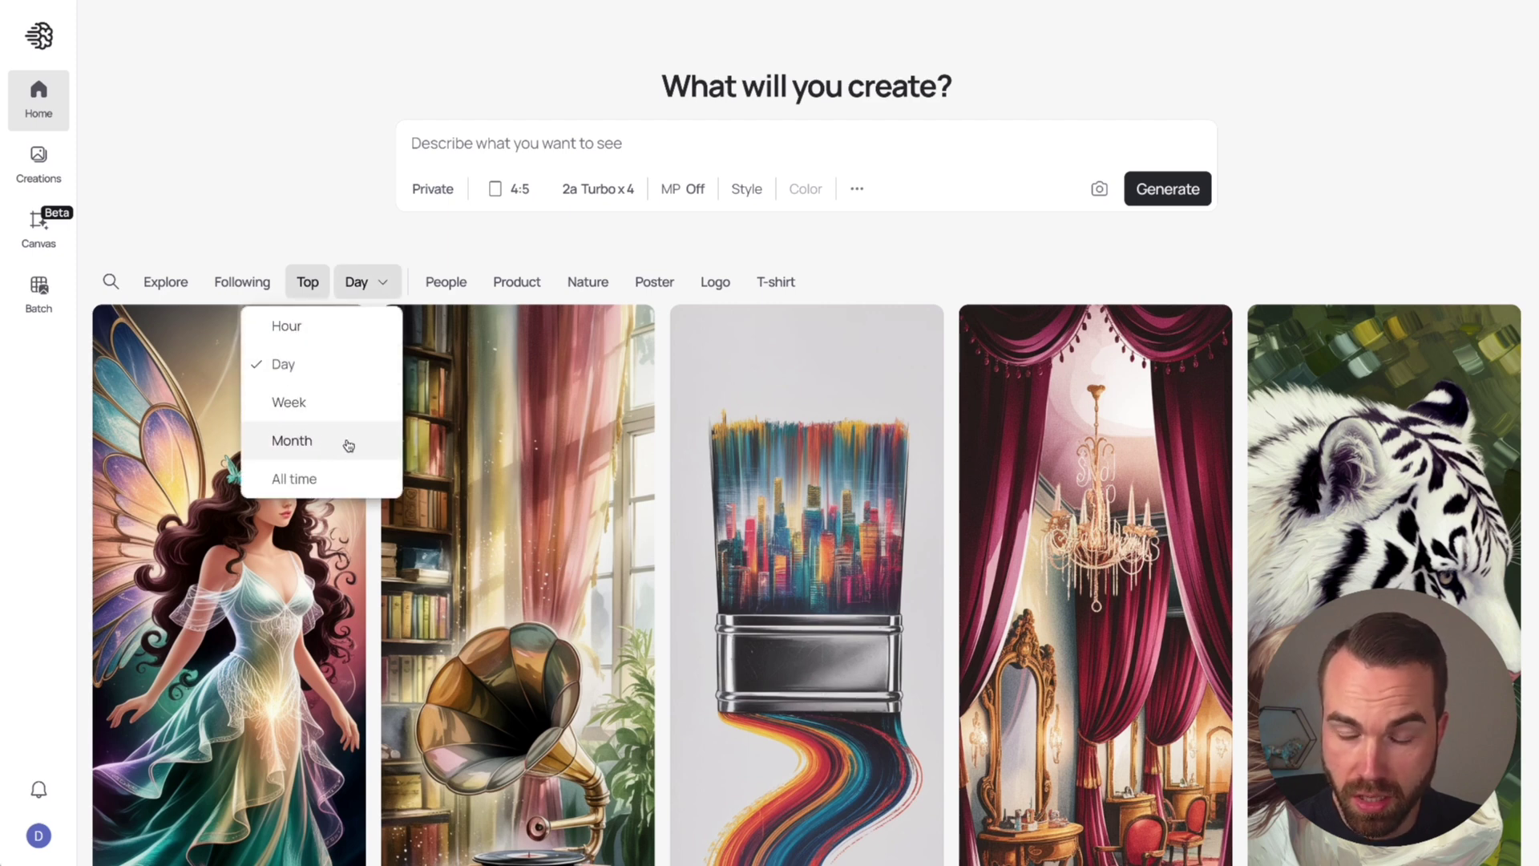
pyautogui.click(304, 480)
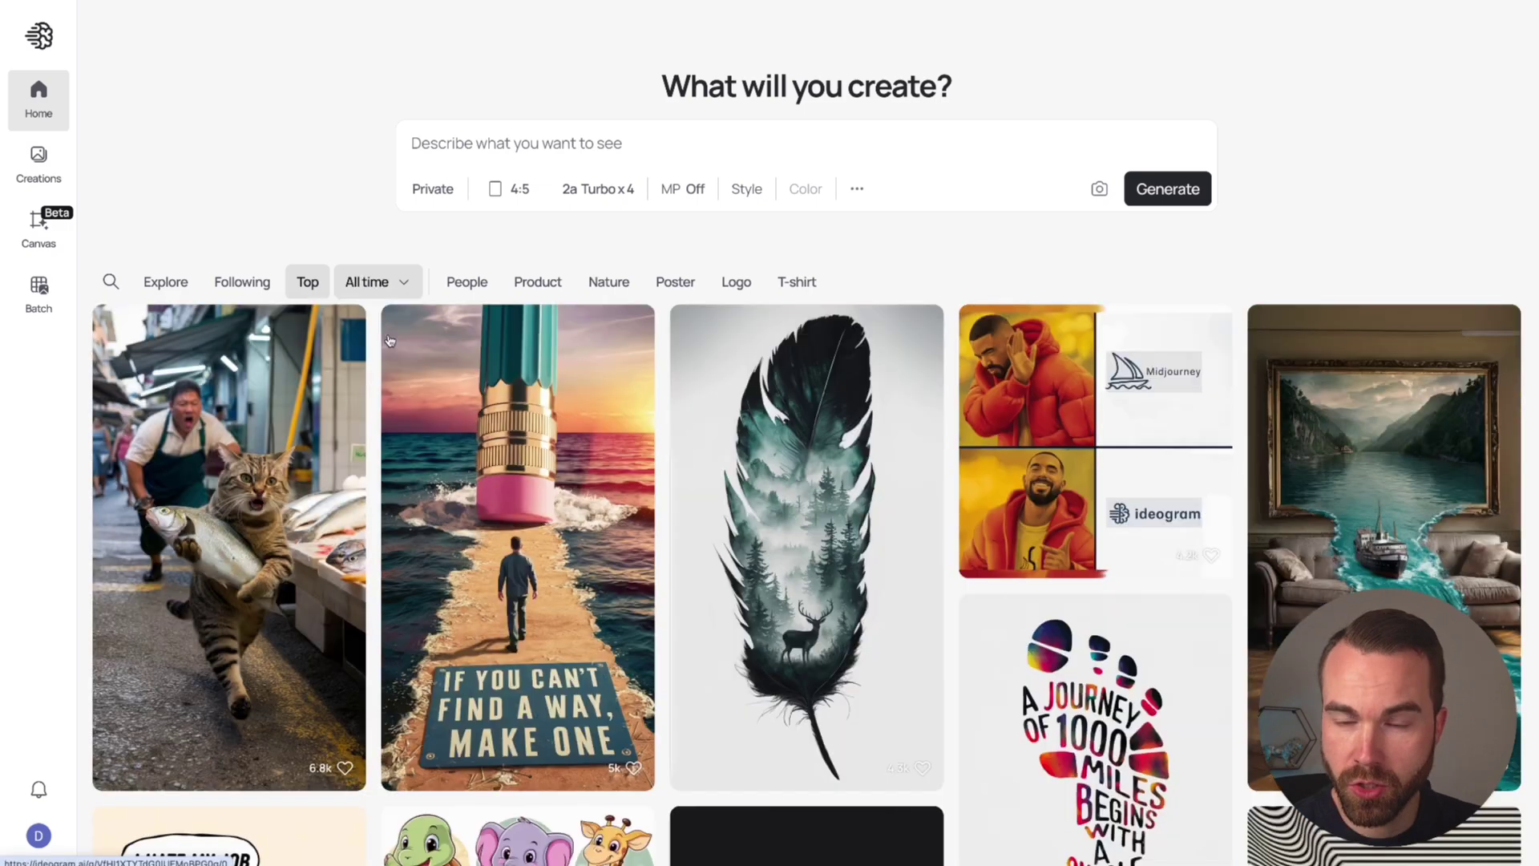
# Browse the People, Product, Nature, Poster and Logo categories
pyautogui.click(457, 287)
pyautogui.click(465, 288)
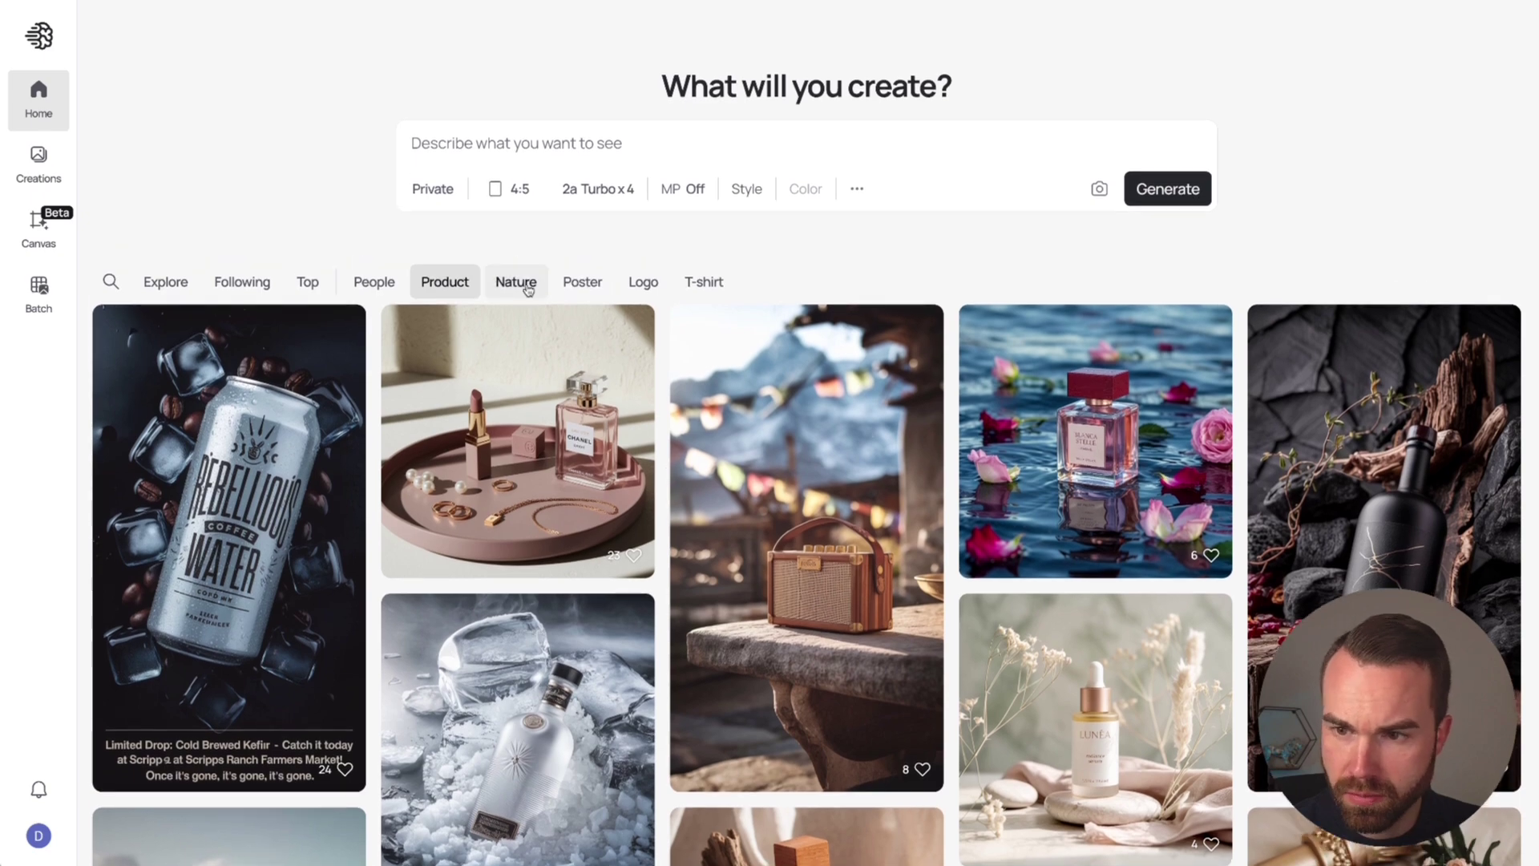
pyautogui.click(528, 288)
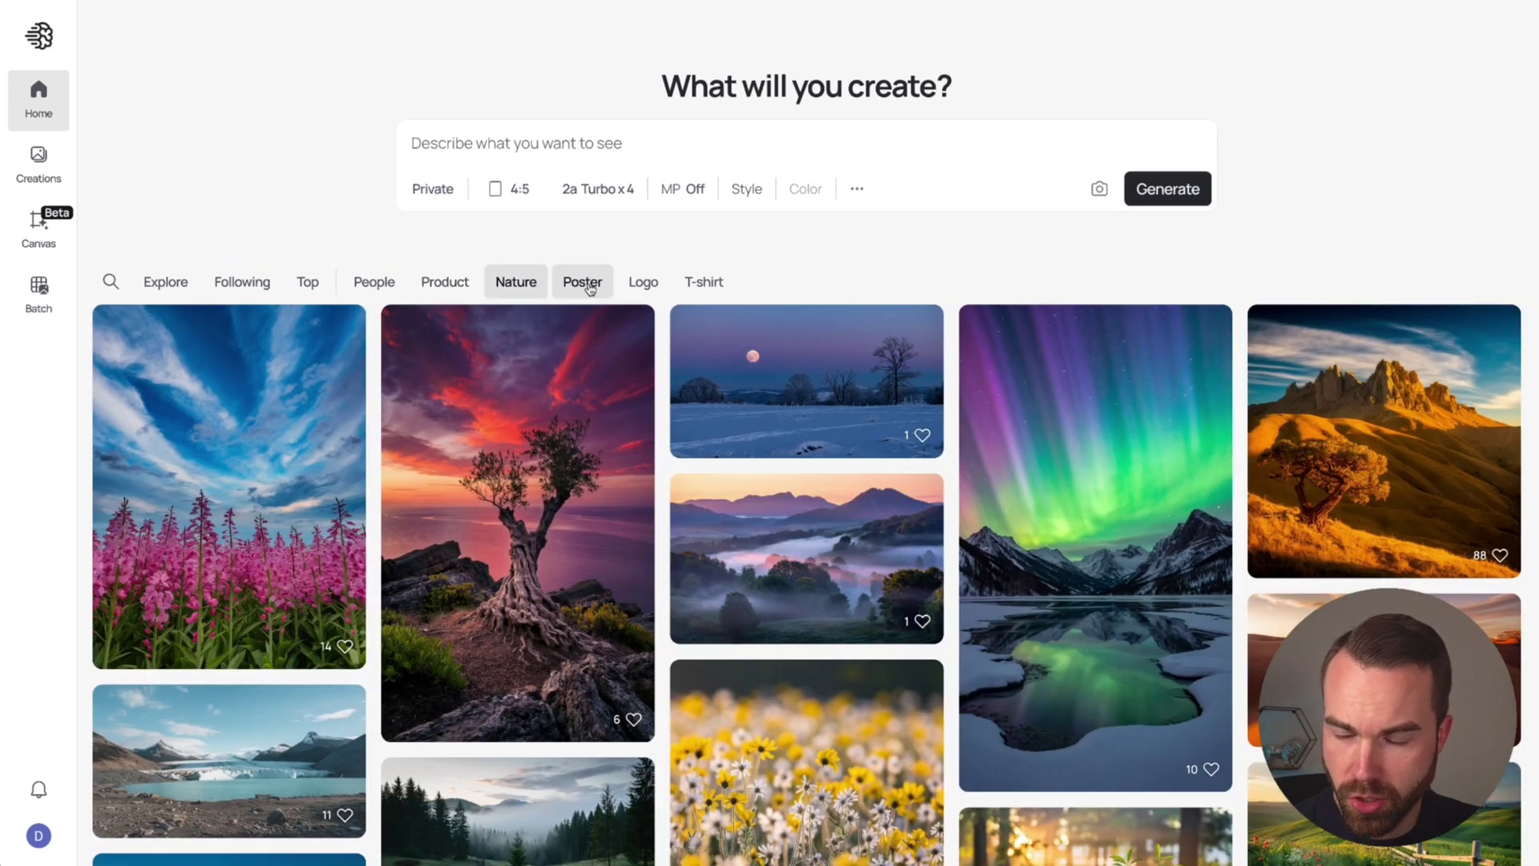
pyautogui.click(583, 287)
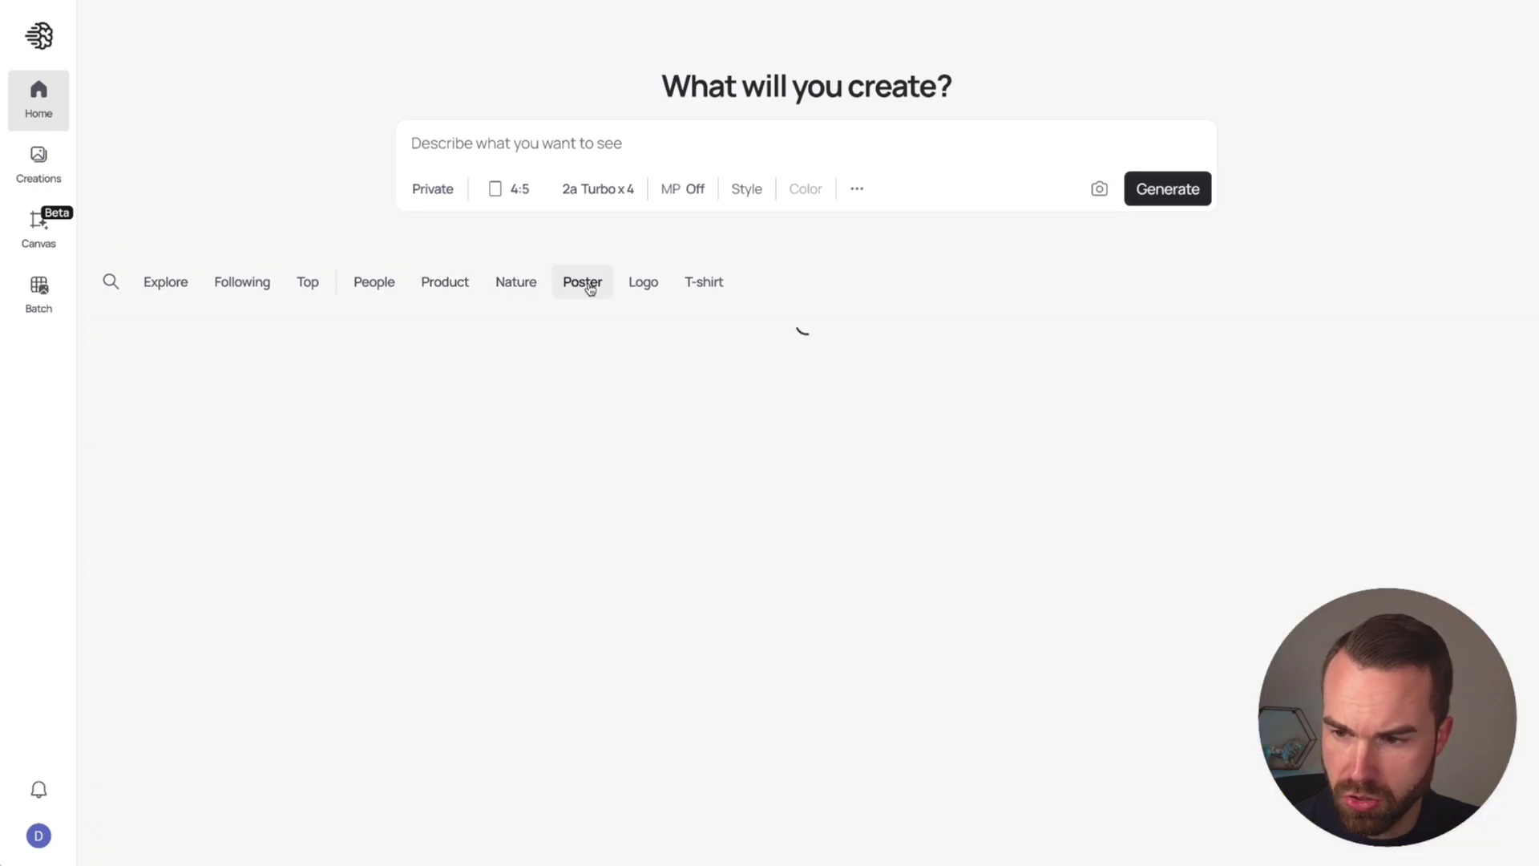
pyautogui.click(646, 287)
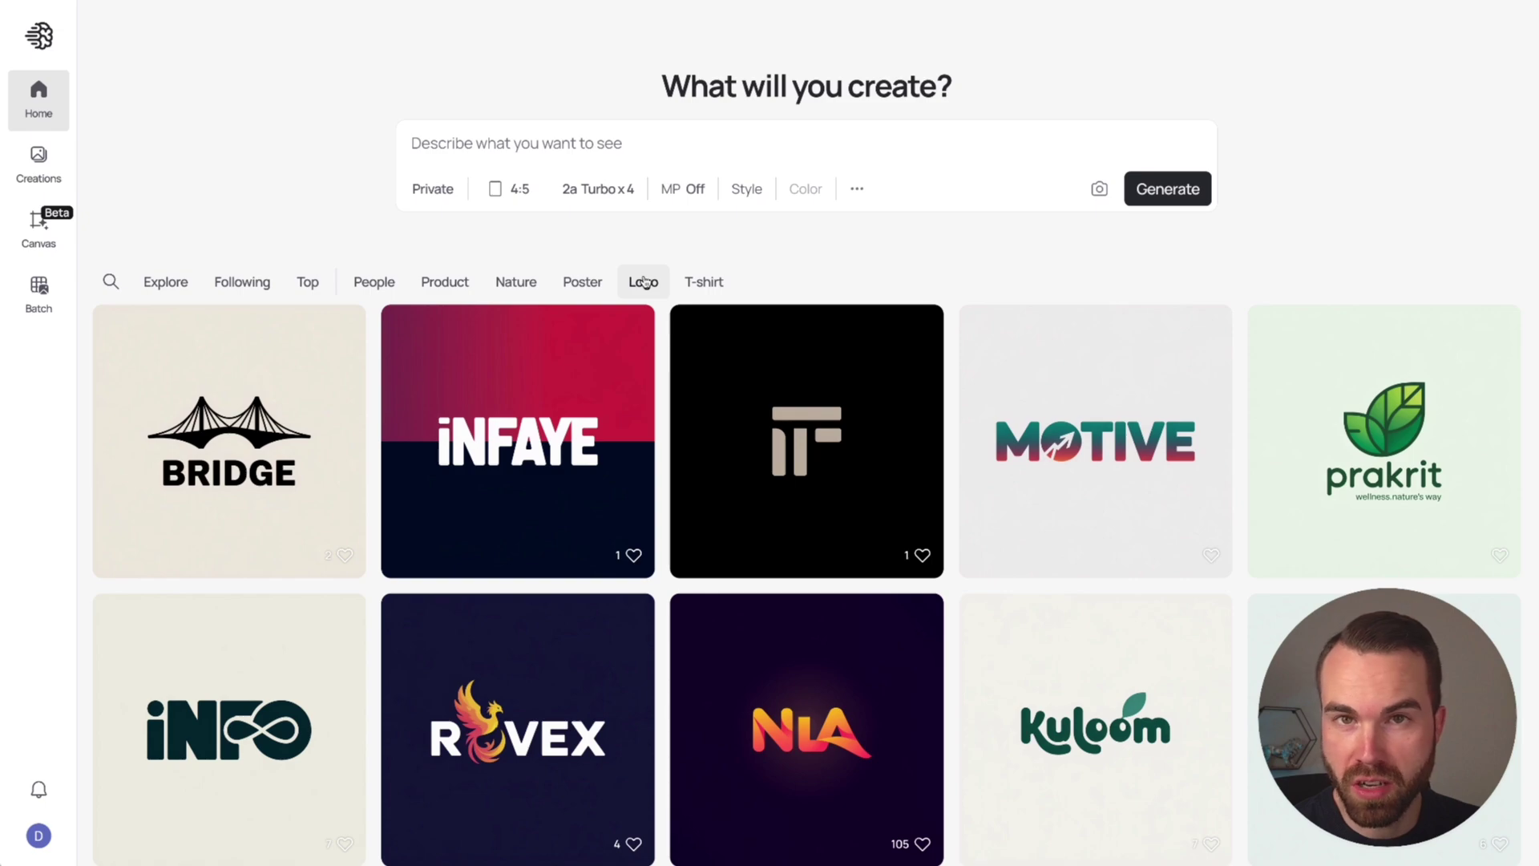
# Filter the feed to the T-shirt category and scroll through the tee designs
pyautogui.click(709, 287)
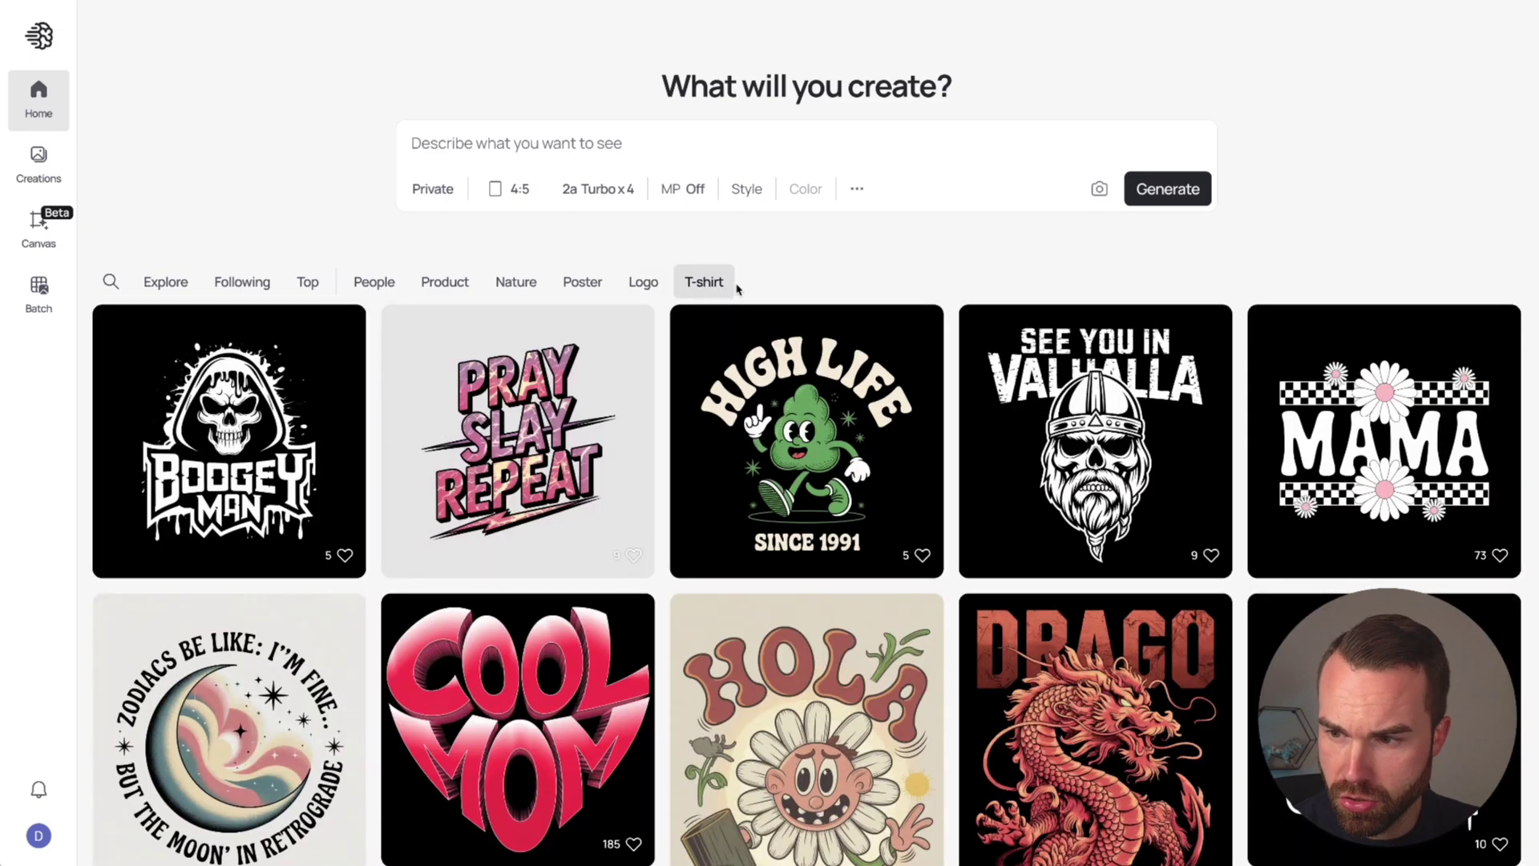
pyautogui.scroll(-10, 822, 255)
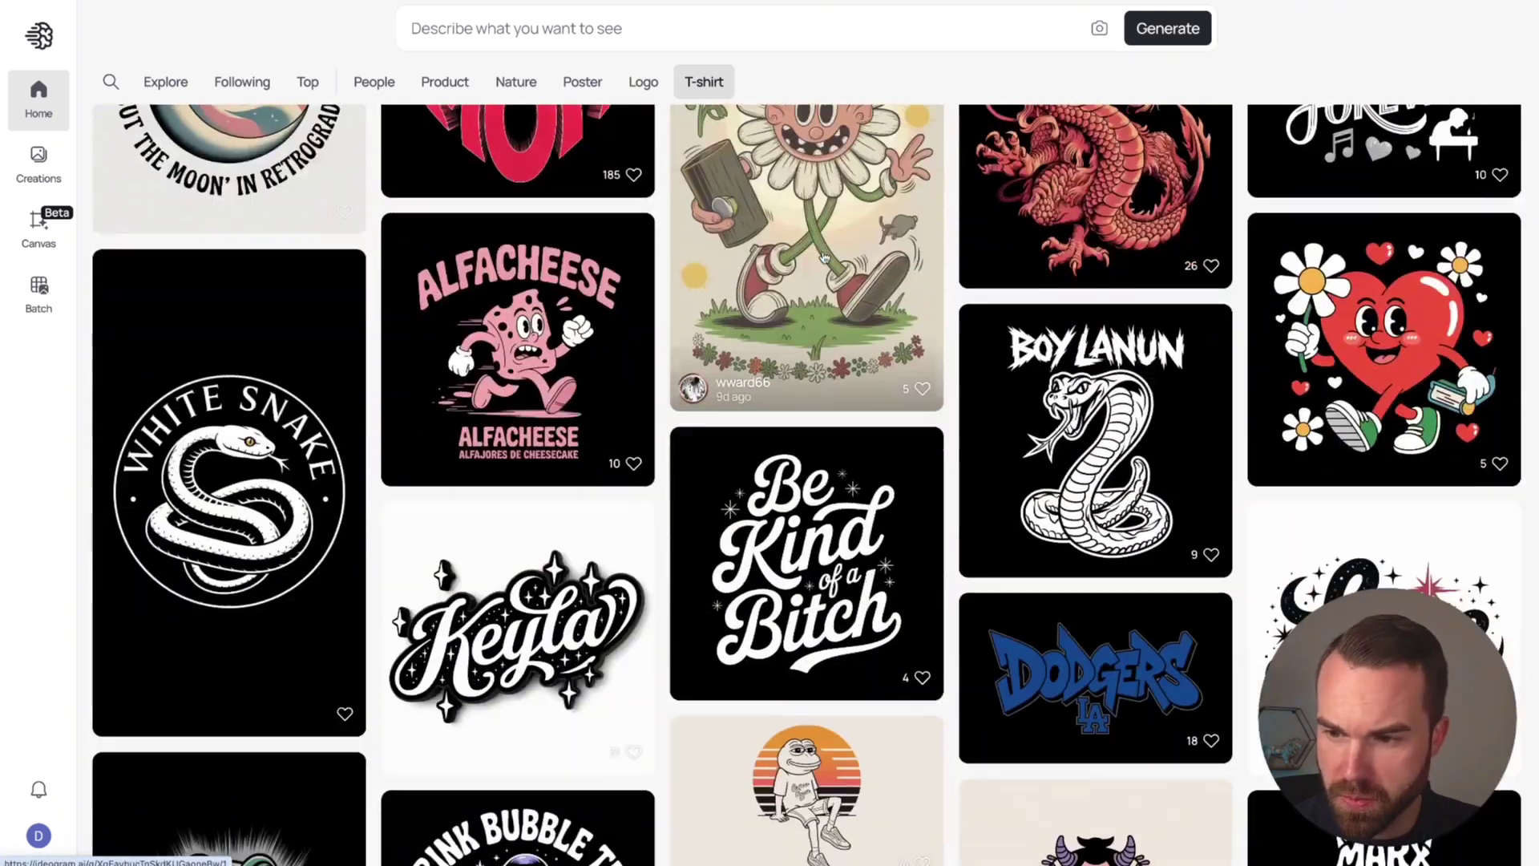
pyautogui.scroll(-15, 823, 256)
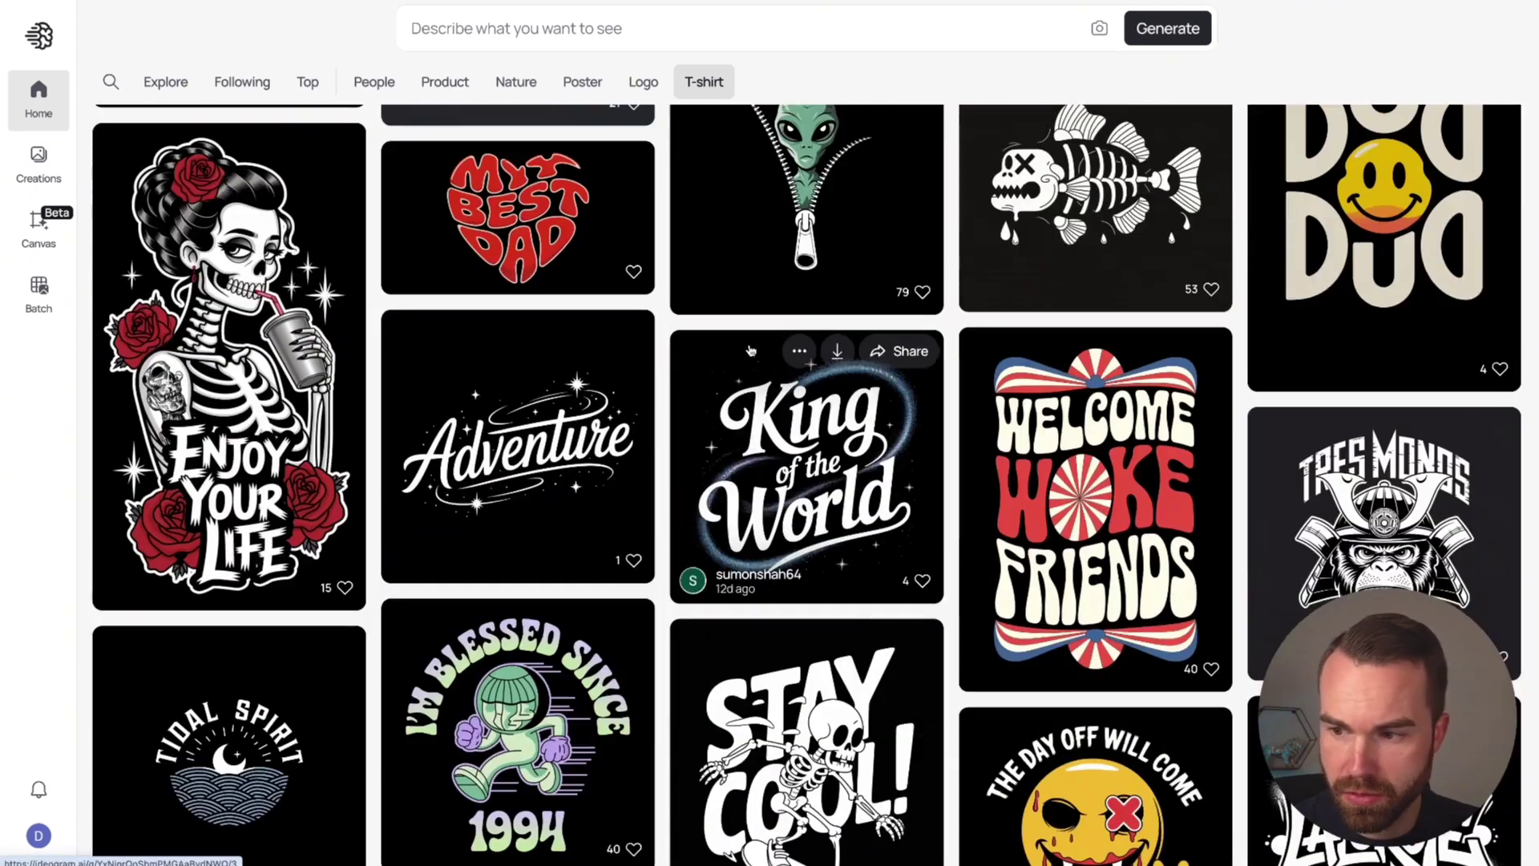
pyautogui.scroll(-1, 751, 351)
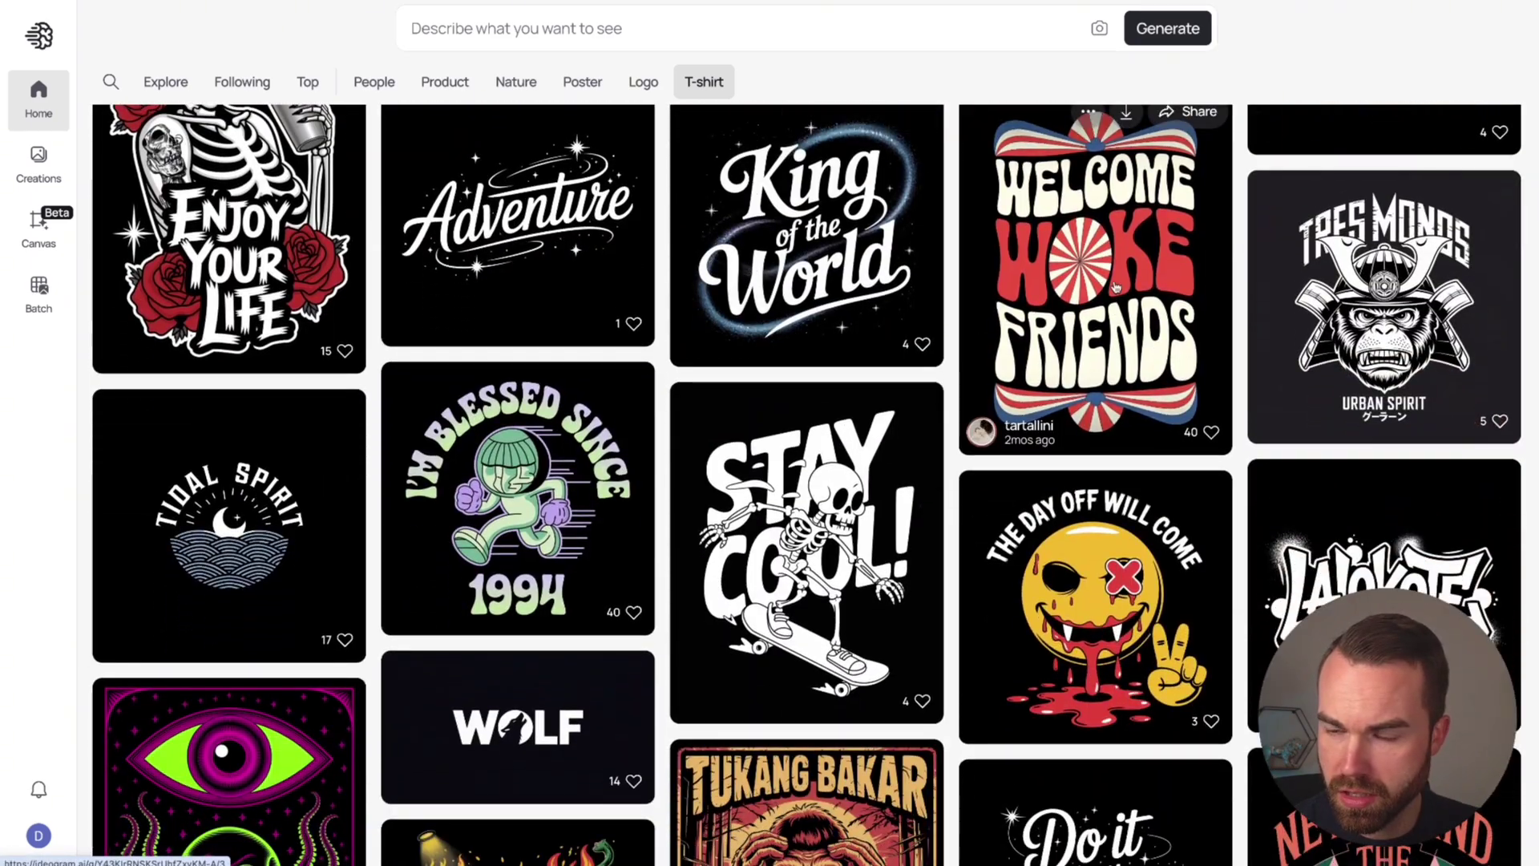
pyautogui.click(1155, 336)
pyautogui.scroll(-1, 1422, 516)
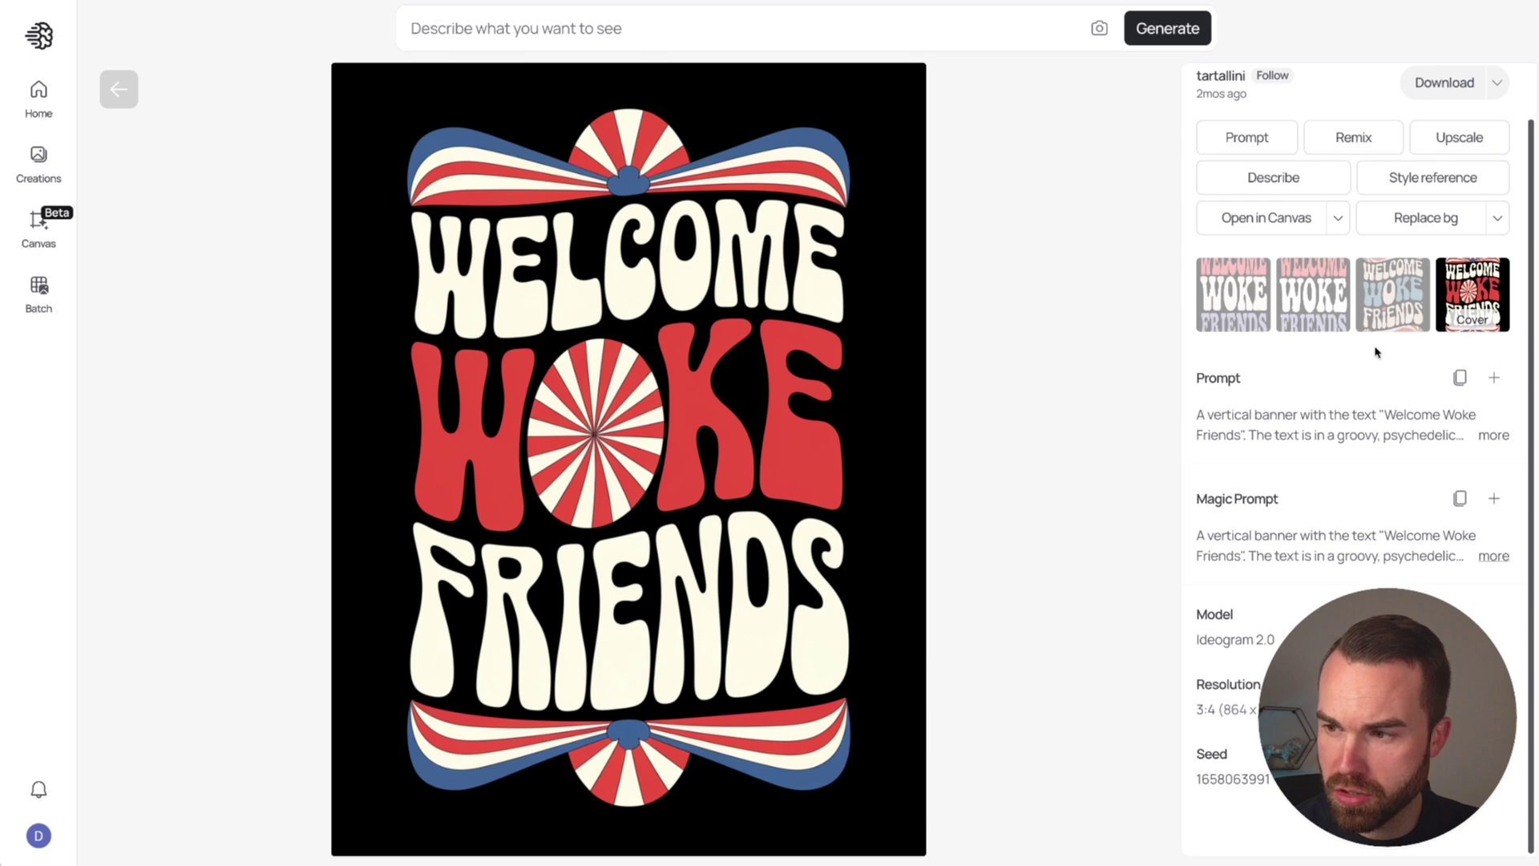
pyautogui.click(119, 89)
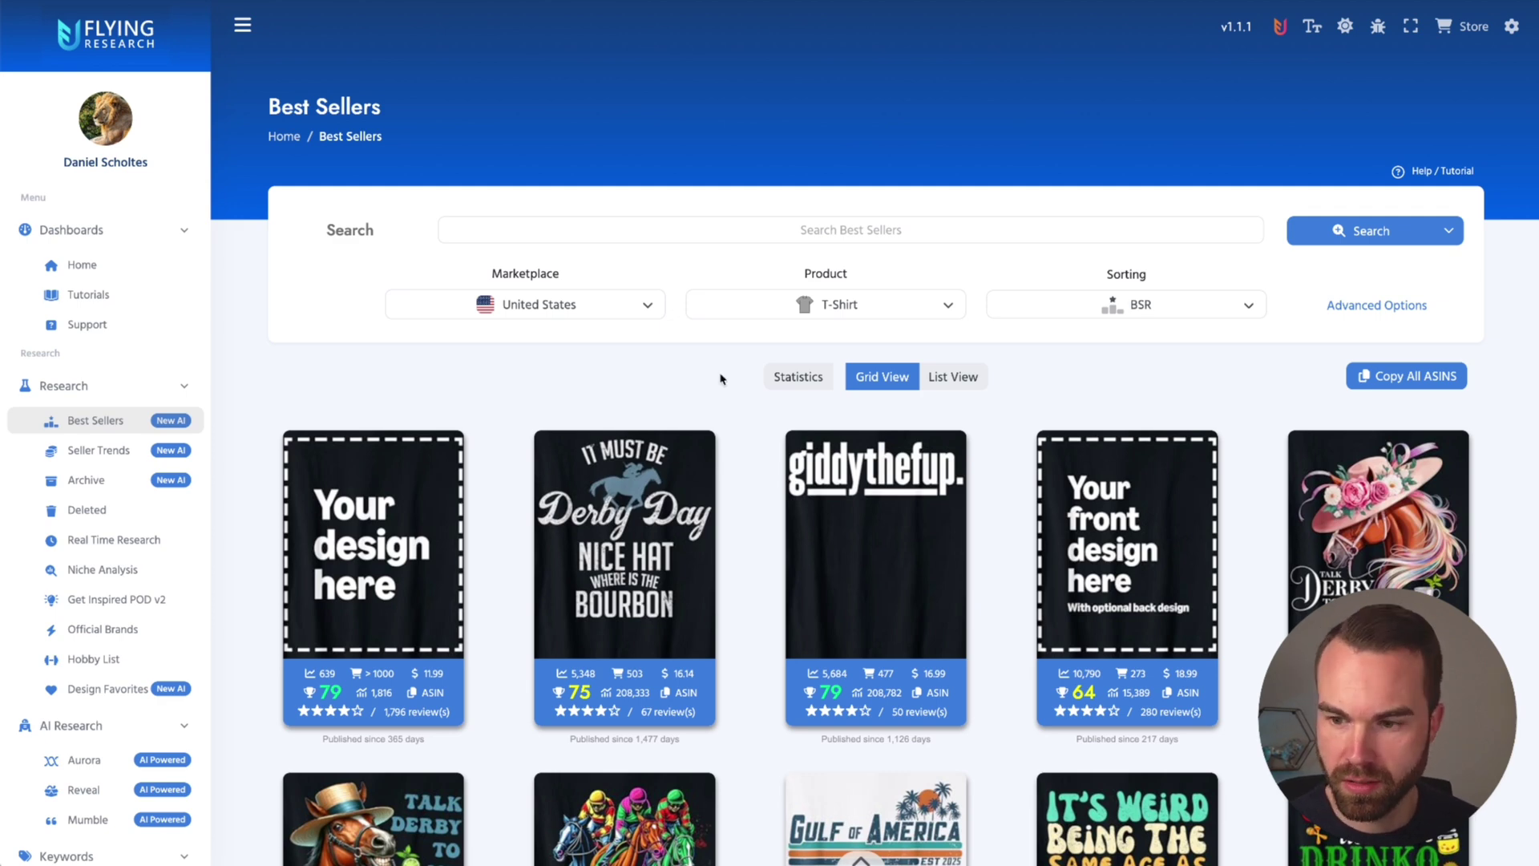
pyautogui.scroll(-4, 725, 374)
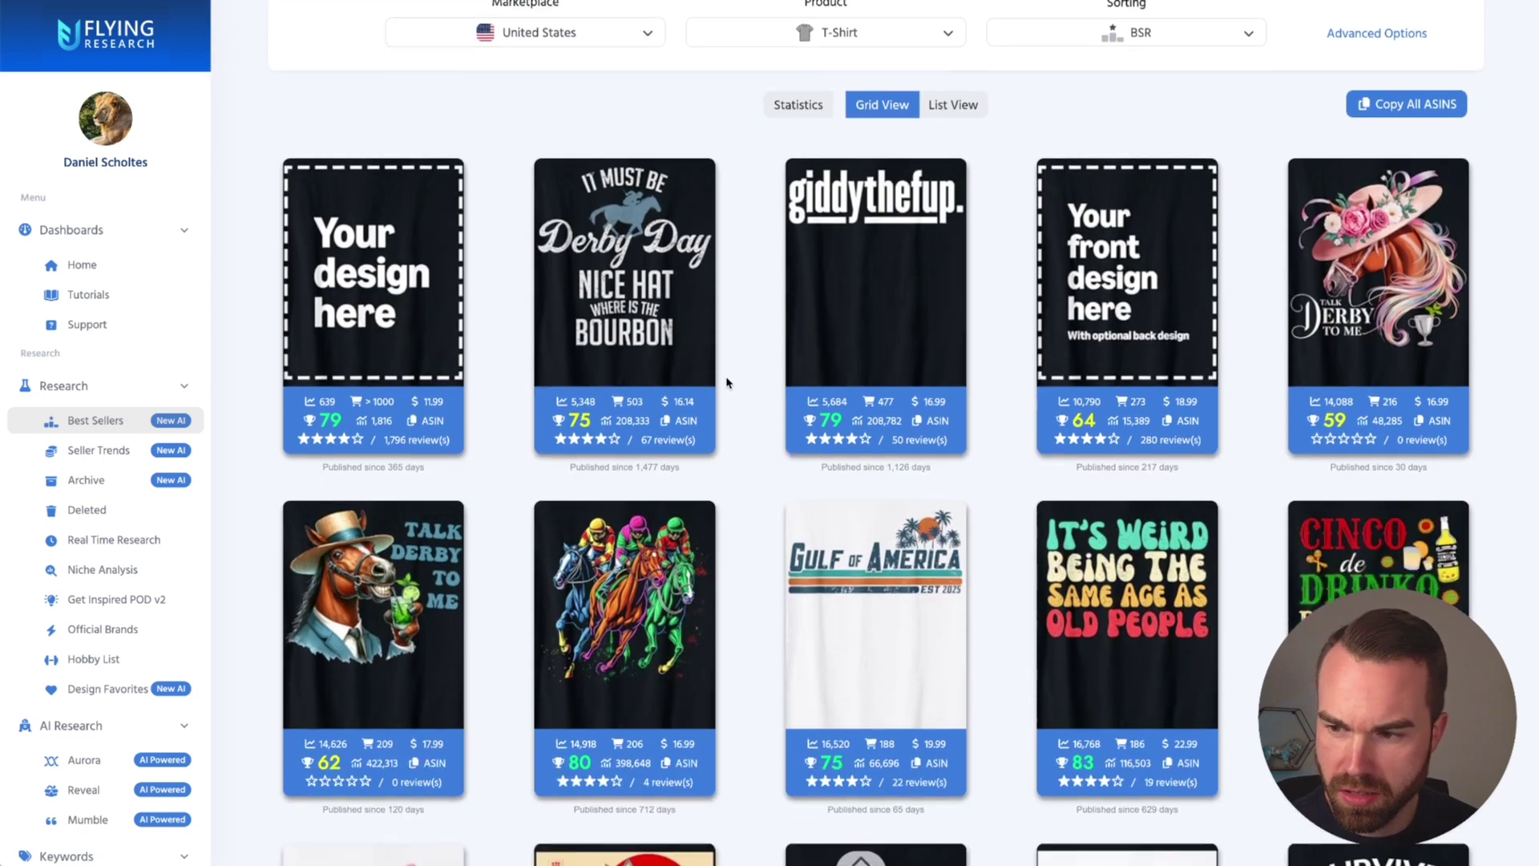
pyautogui.scroll(-1, 728, 383)
pyautogui.scroll(-1, 726, 377)
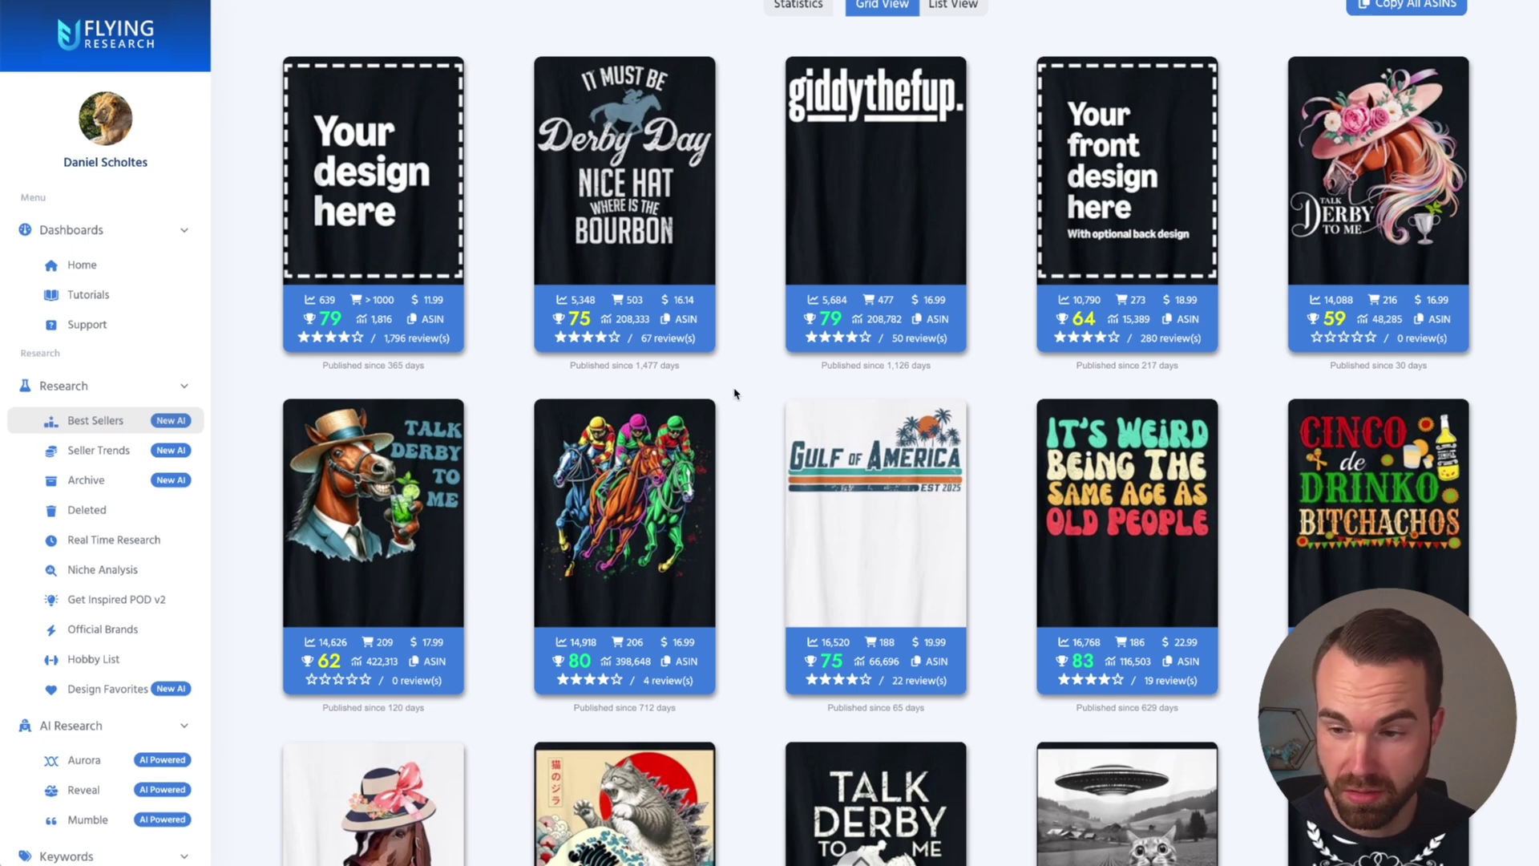
pyautogui.scroll(-3, 734, 394)
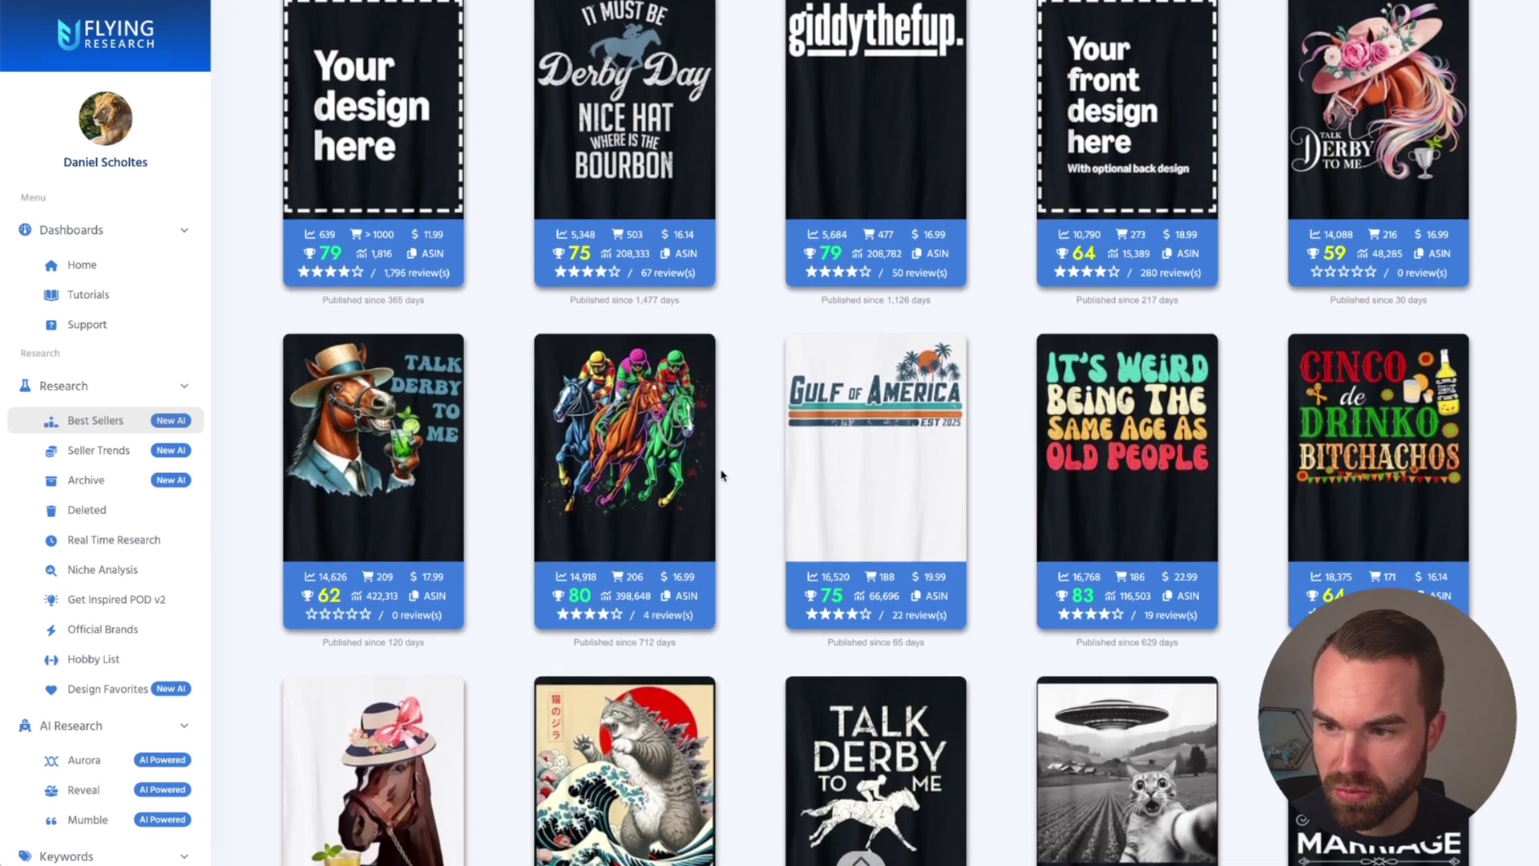
pyautogui.scroll(-2, 974, 383)
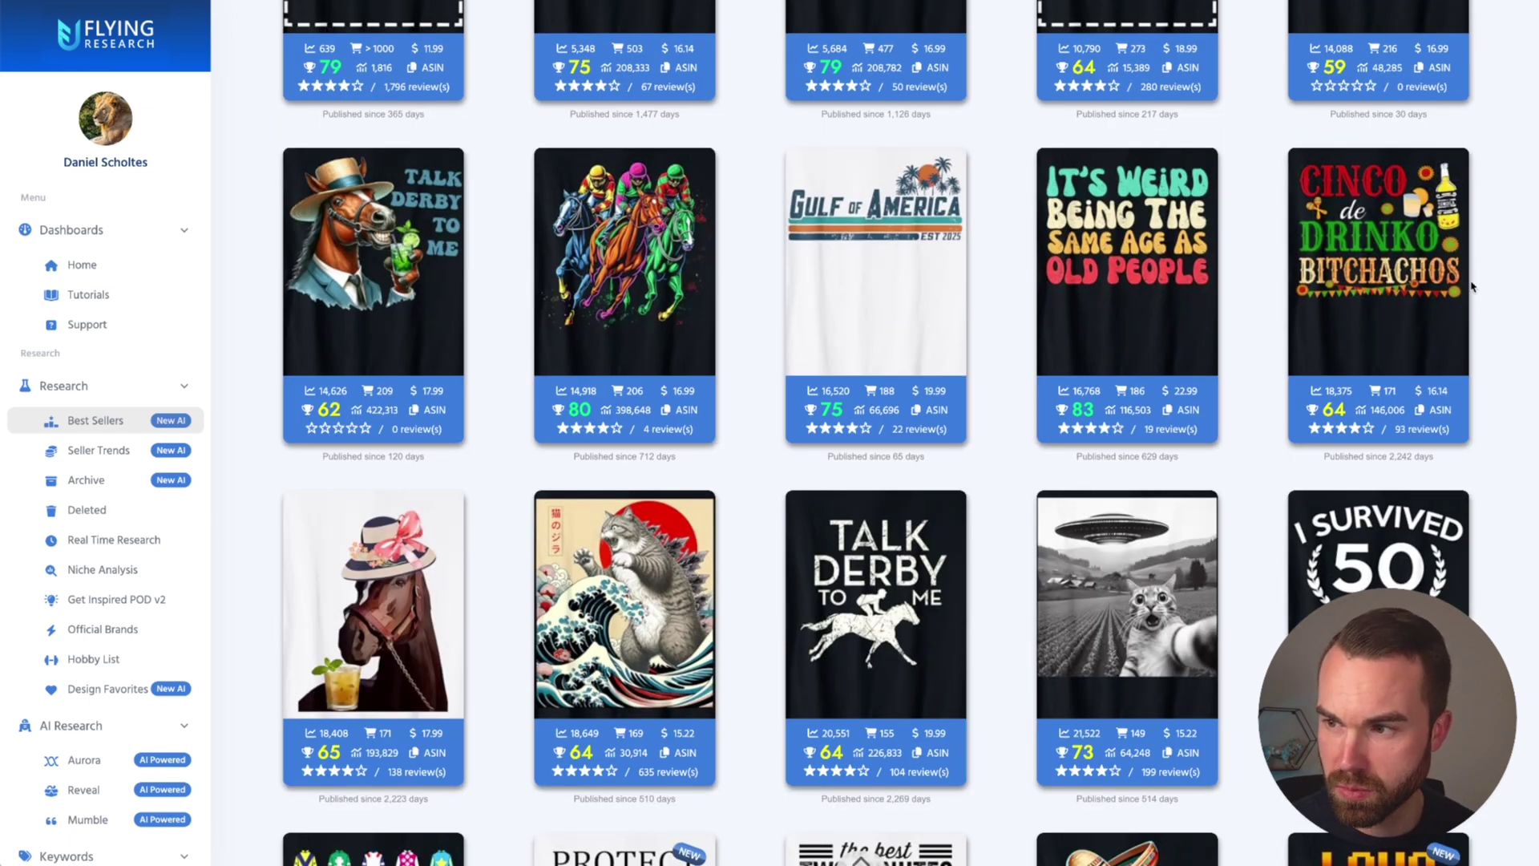
pyautogui.scroll(-3, 498, 264)
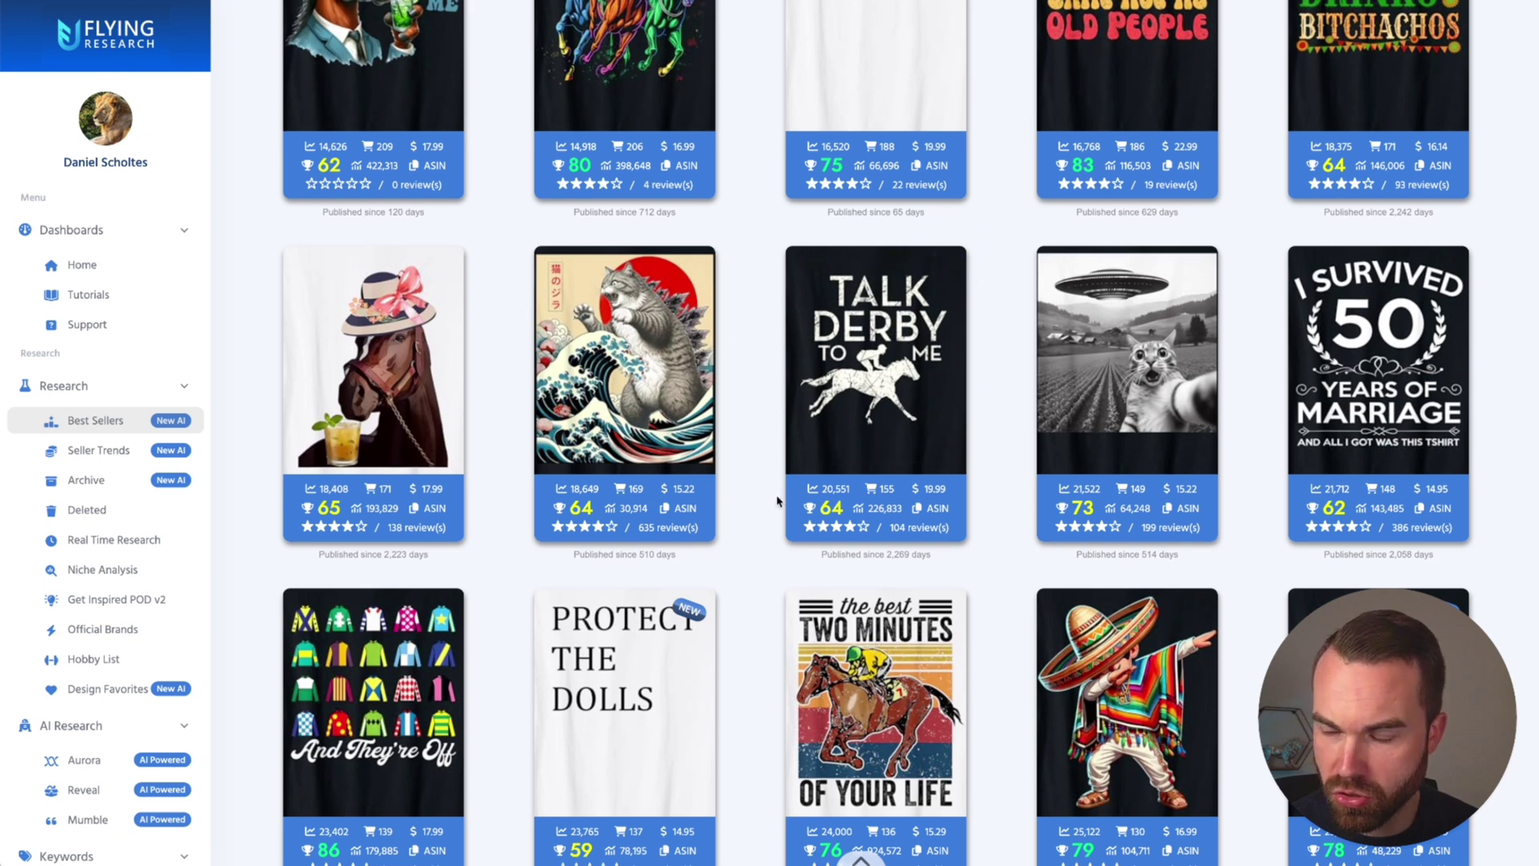
pyautogui.moveTo(852, 434)
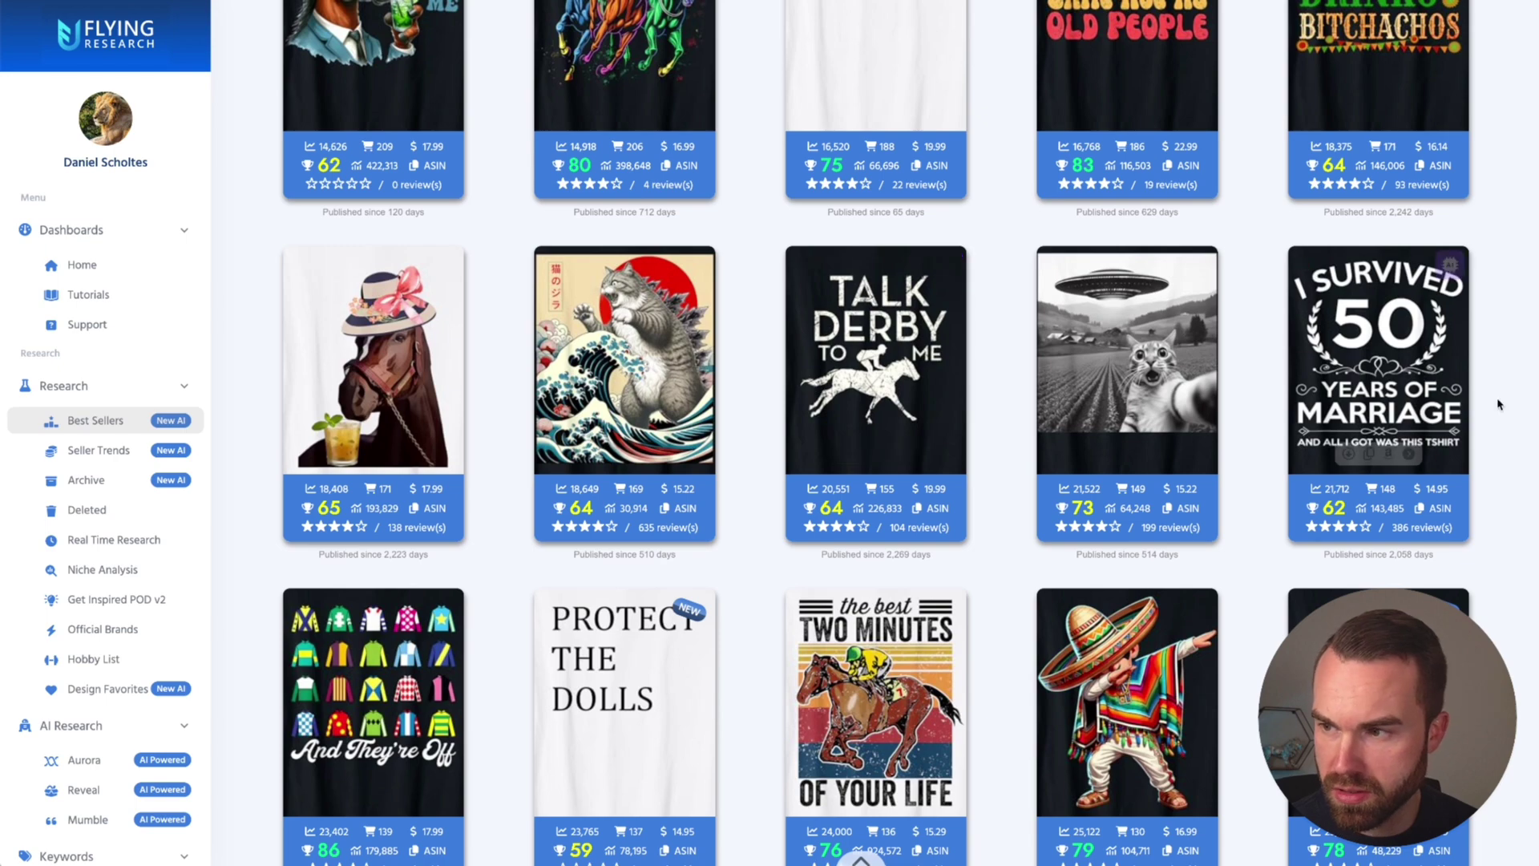
pyautogui.scroll(-5, 1016, 433)
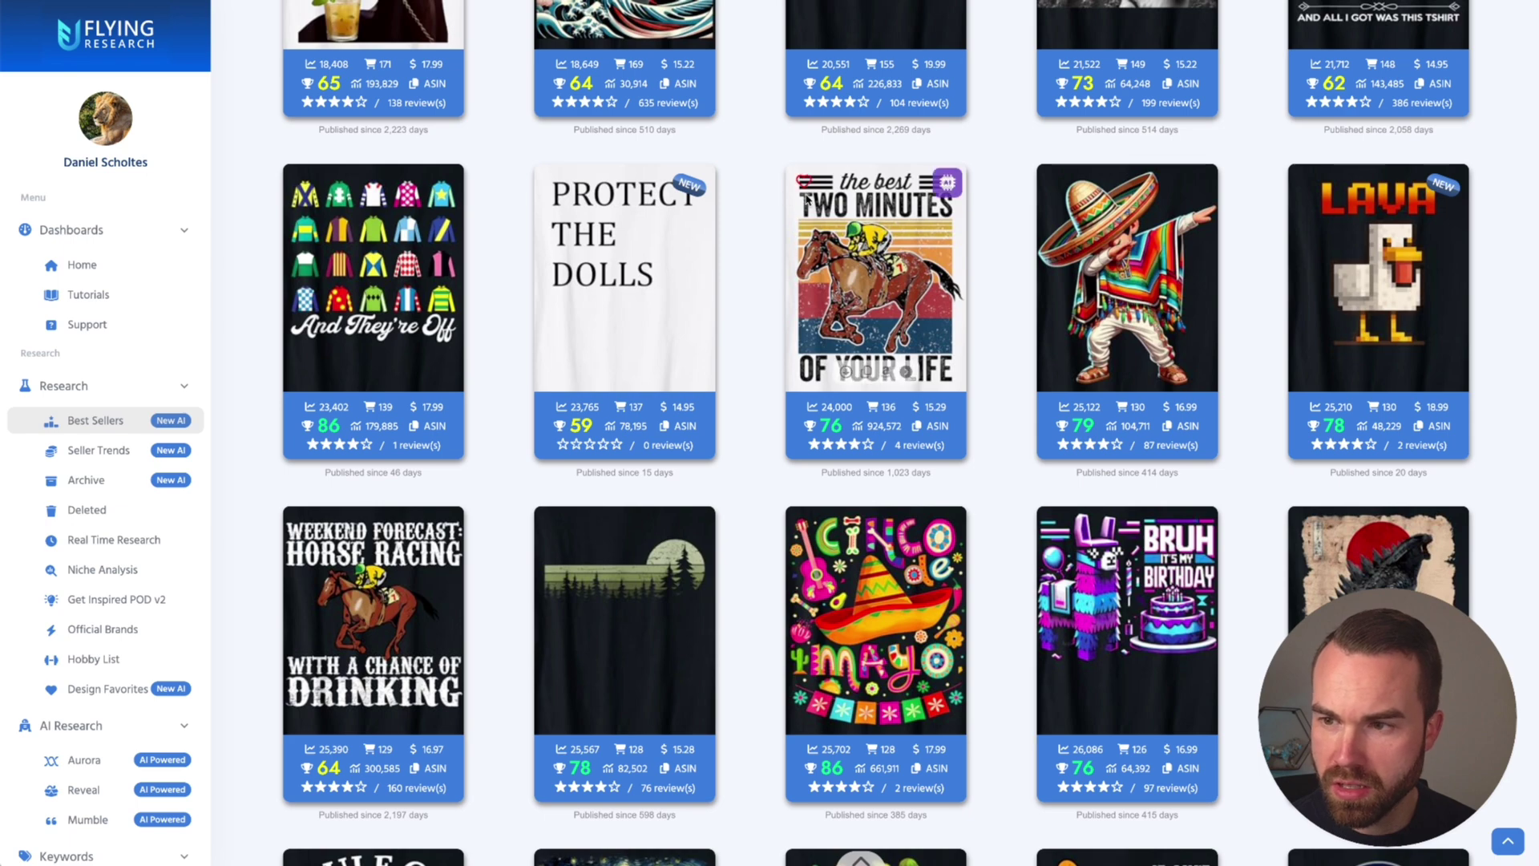
pyautogui.scroll(-2, 998, 401)
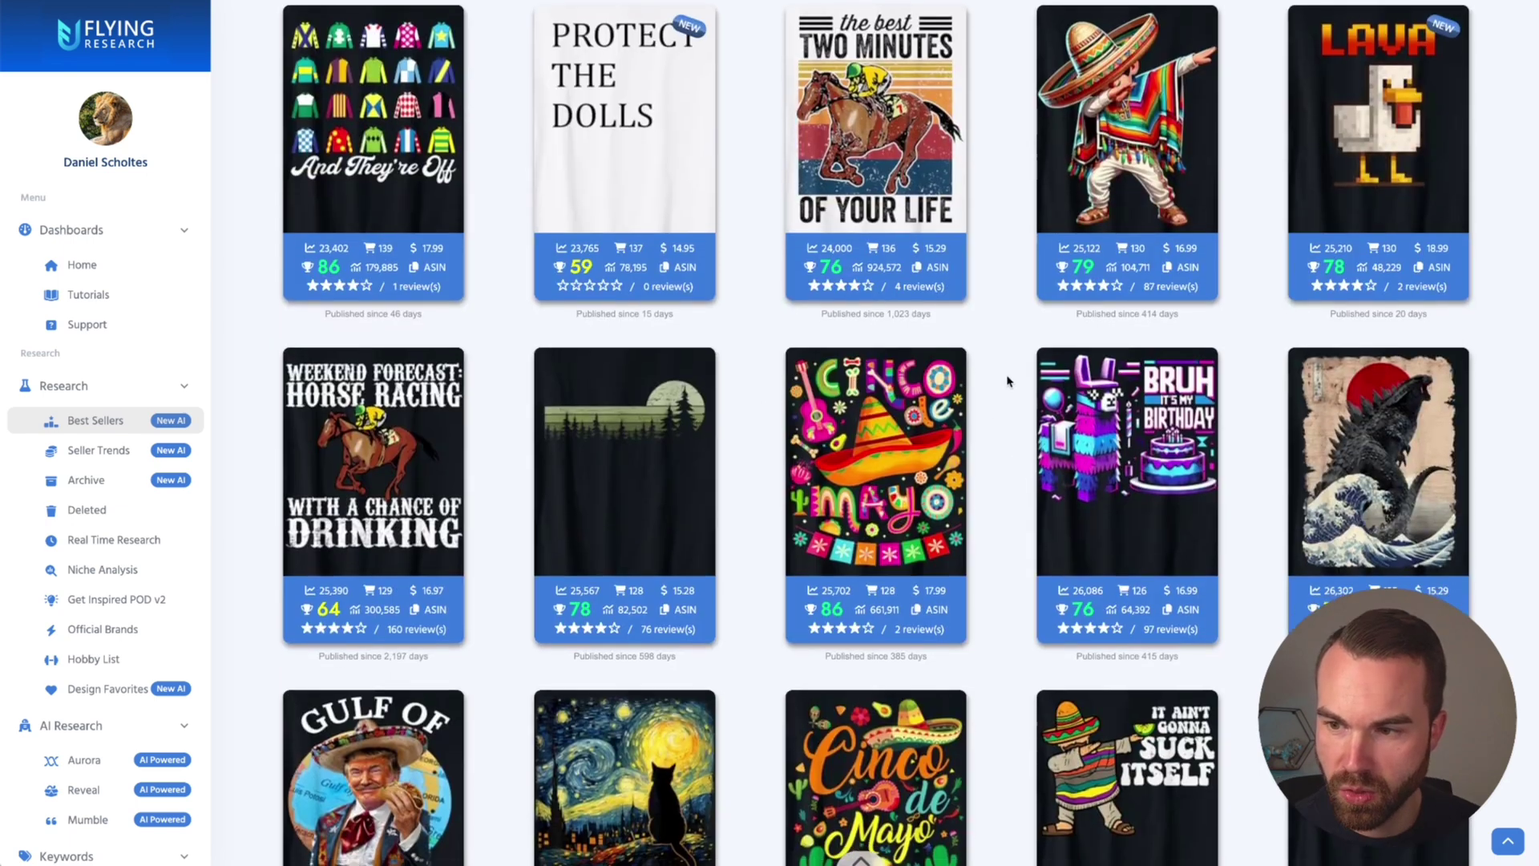
pyautogui.scroll(-1, 1008, 380)
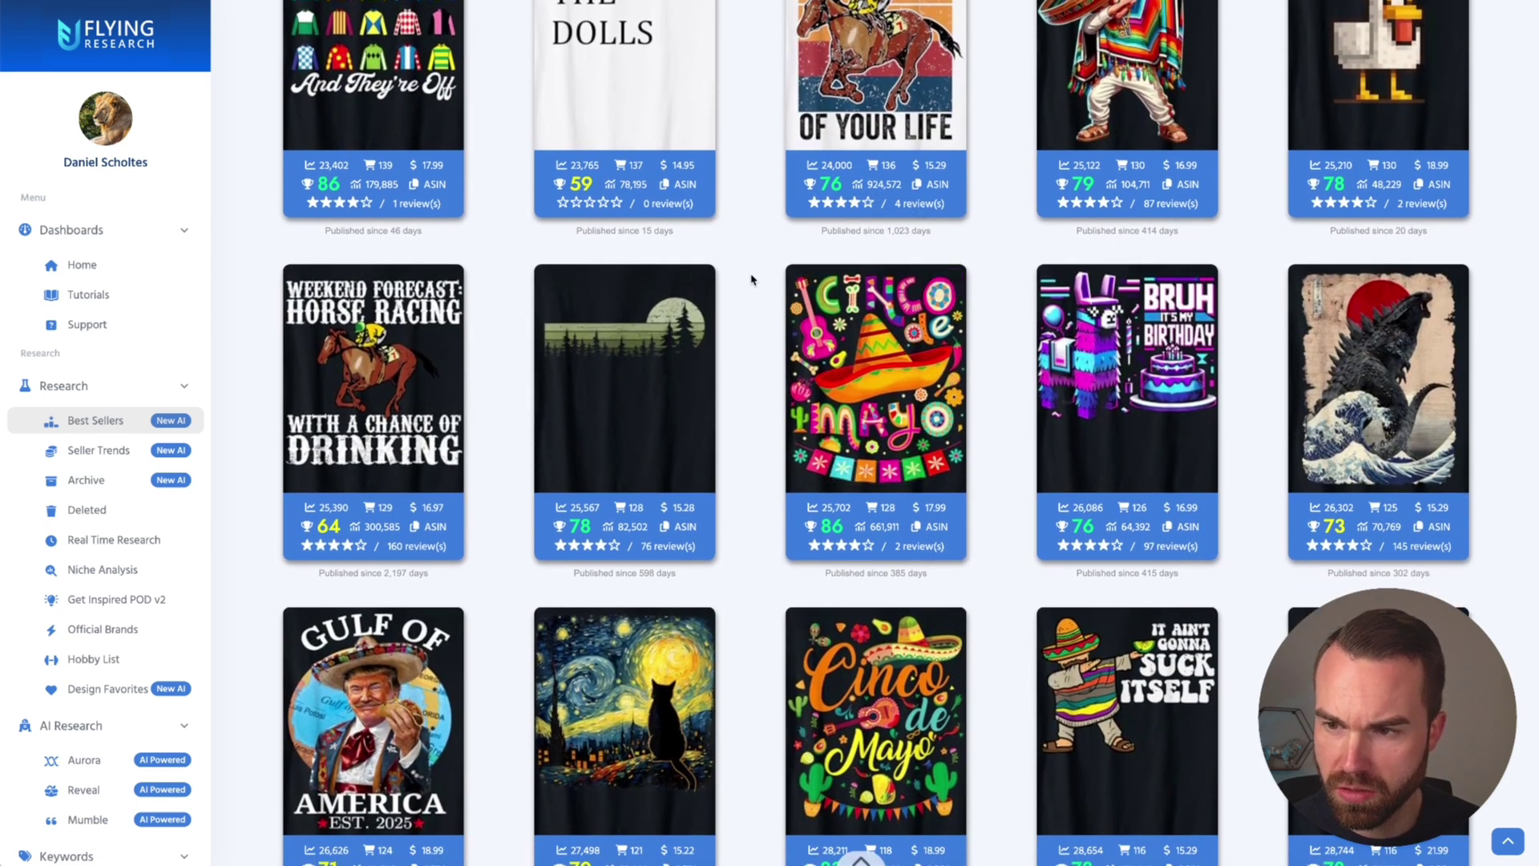
pyautogui.scroll(-1, 982, 298)
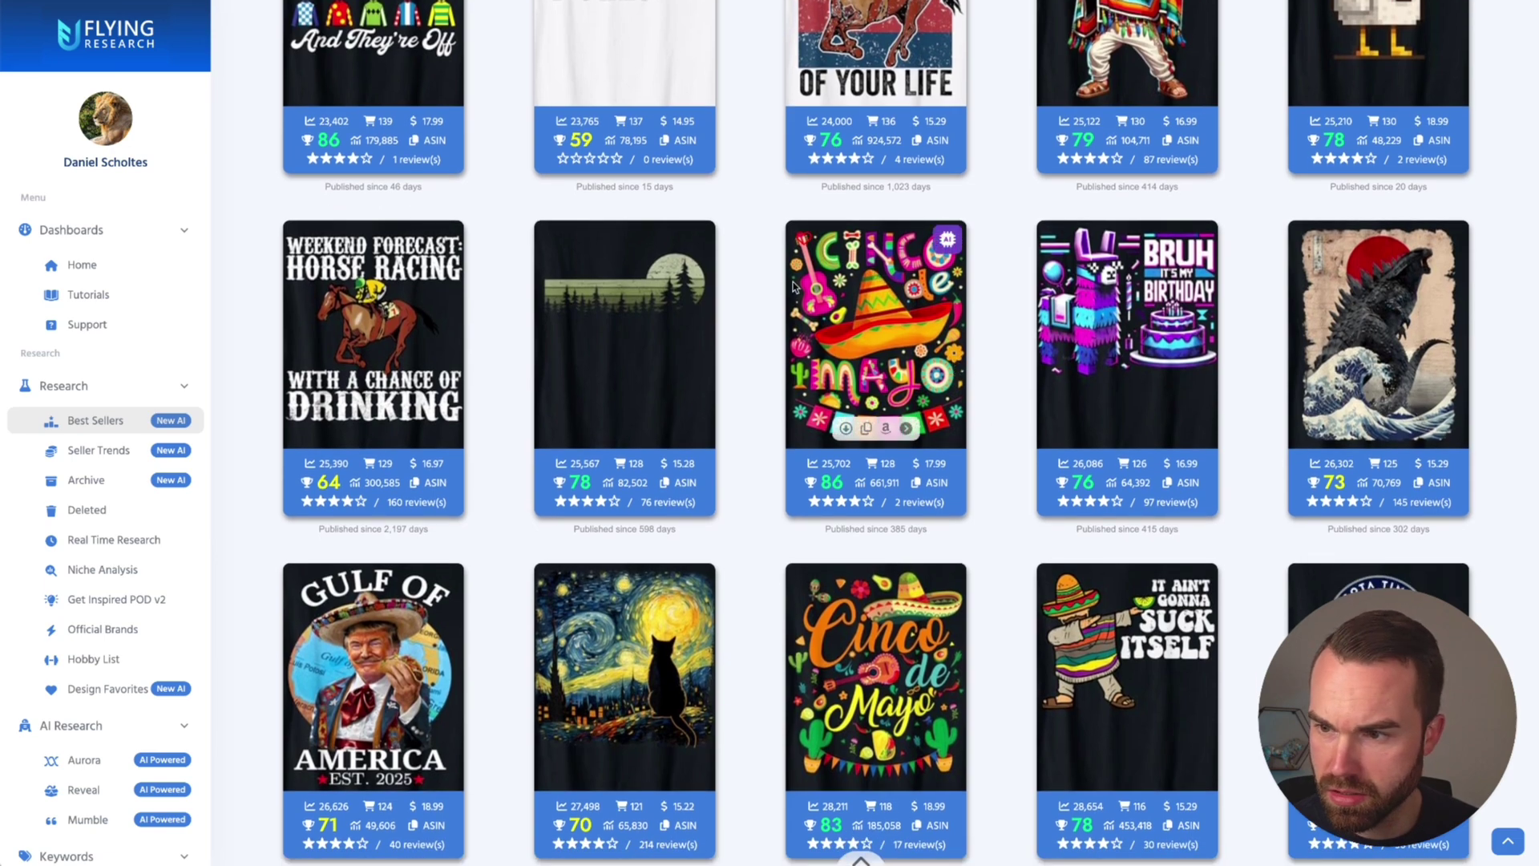
pyautogui.scroll(-5, 368, 481)
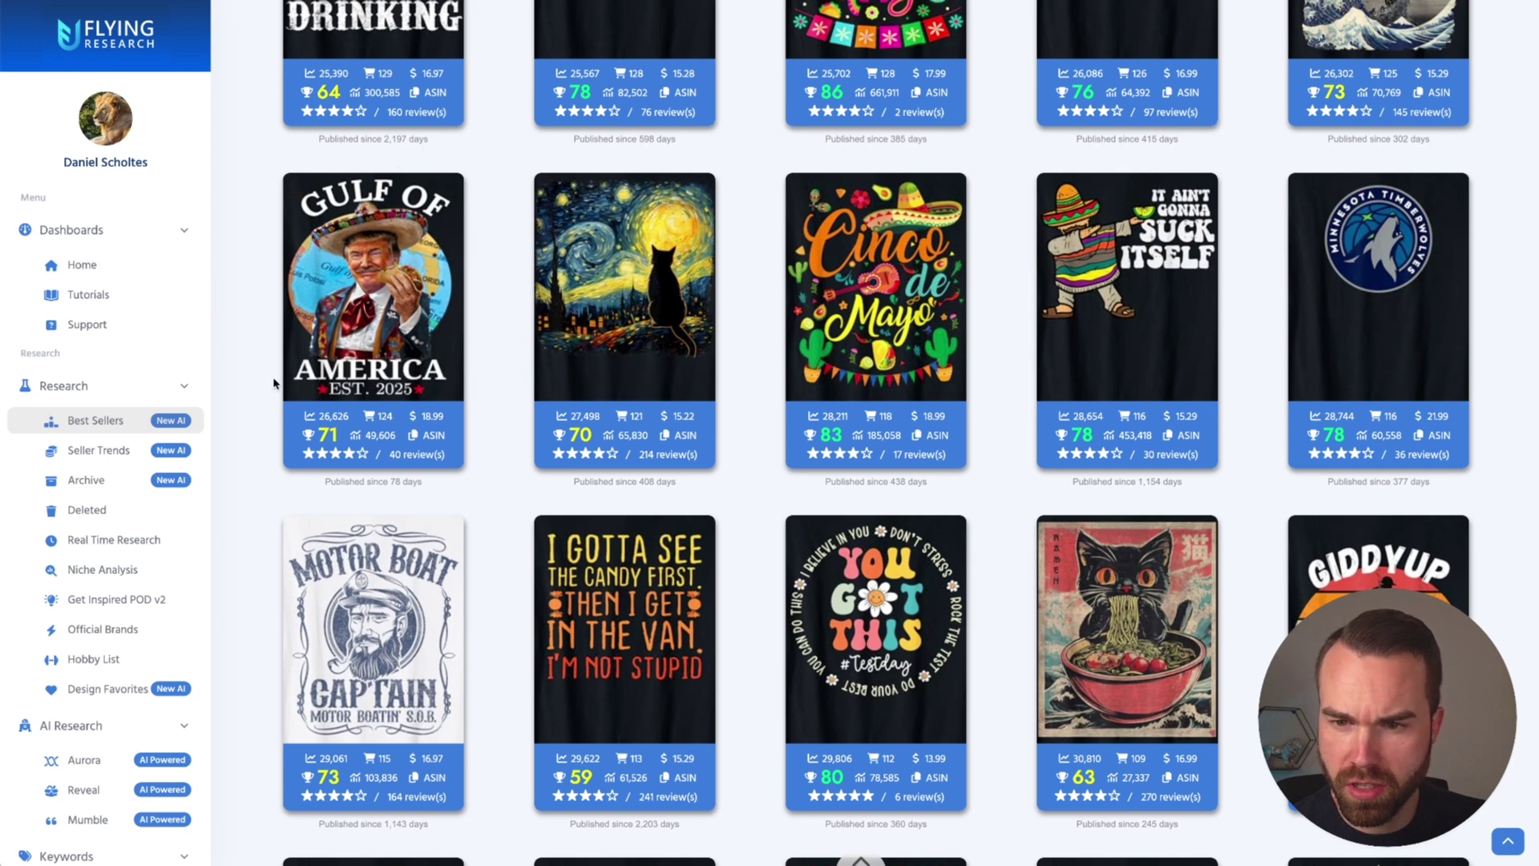
pyautogui.moveTo(381, 384)
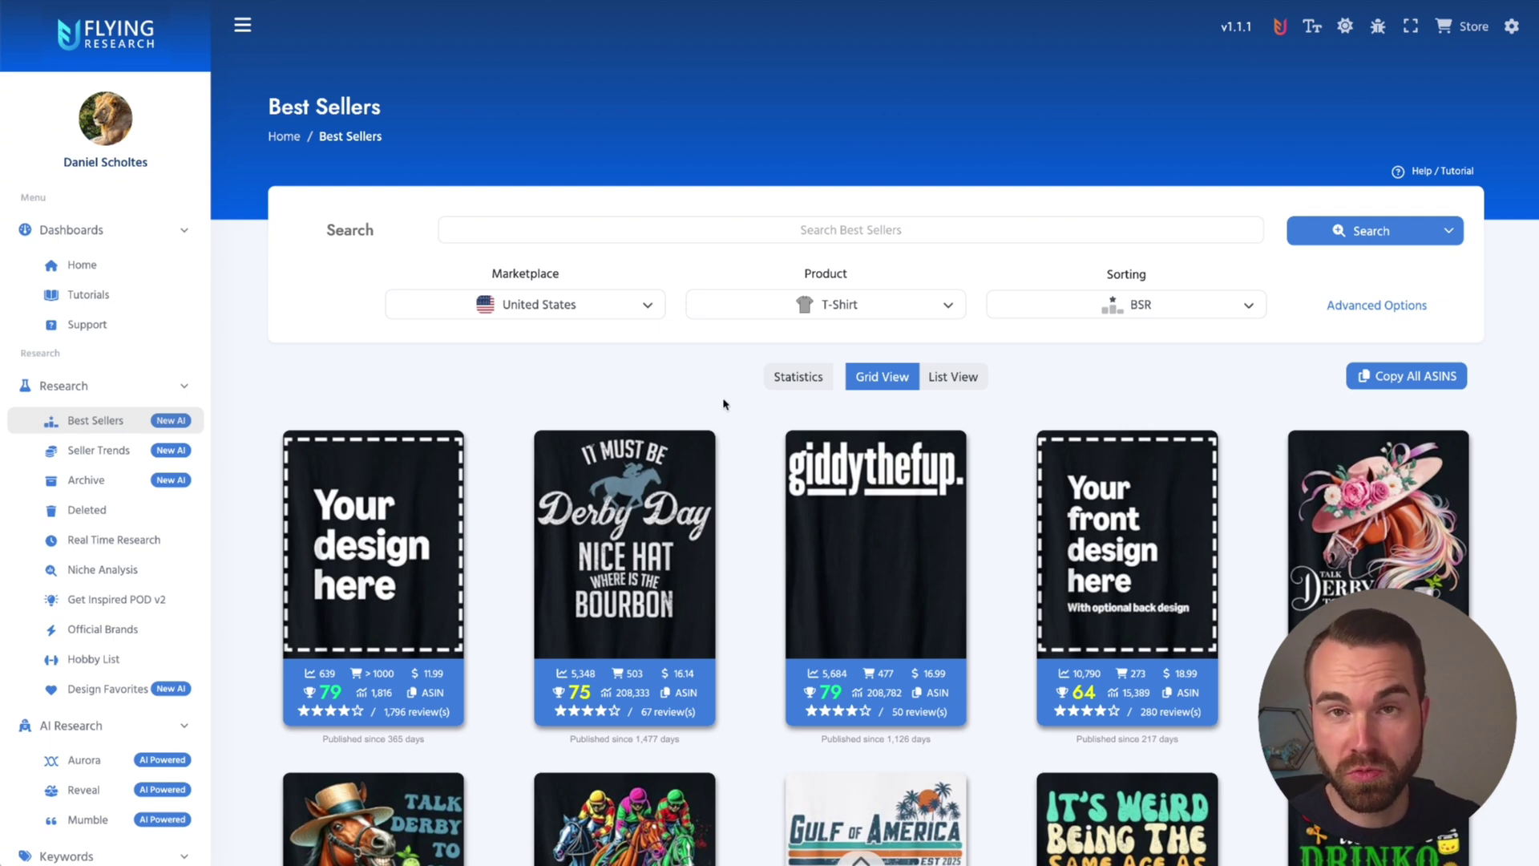
# Search Flying Research best sellers for 'racoon'
pyautogui.click(850, 229)
pyautogui.write('rac')
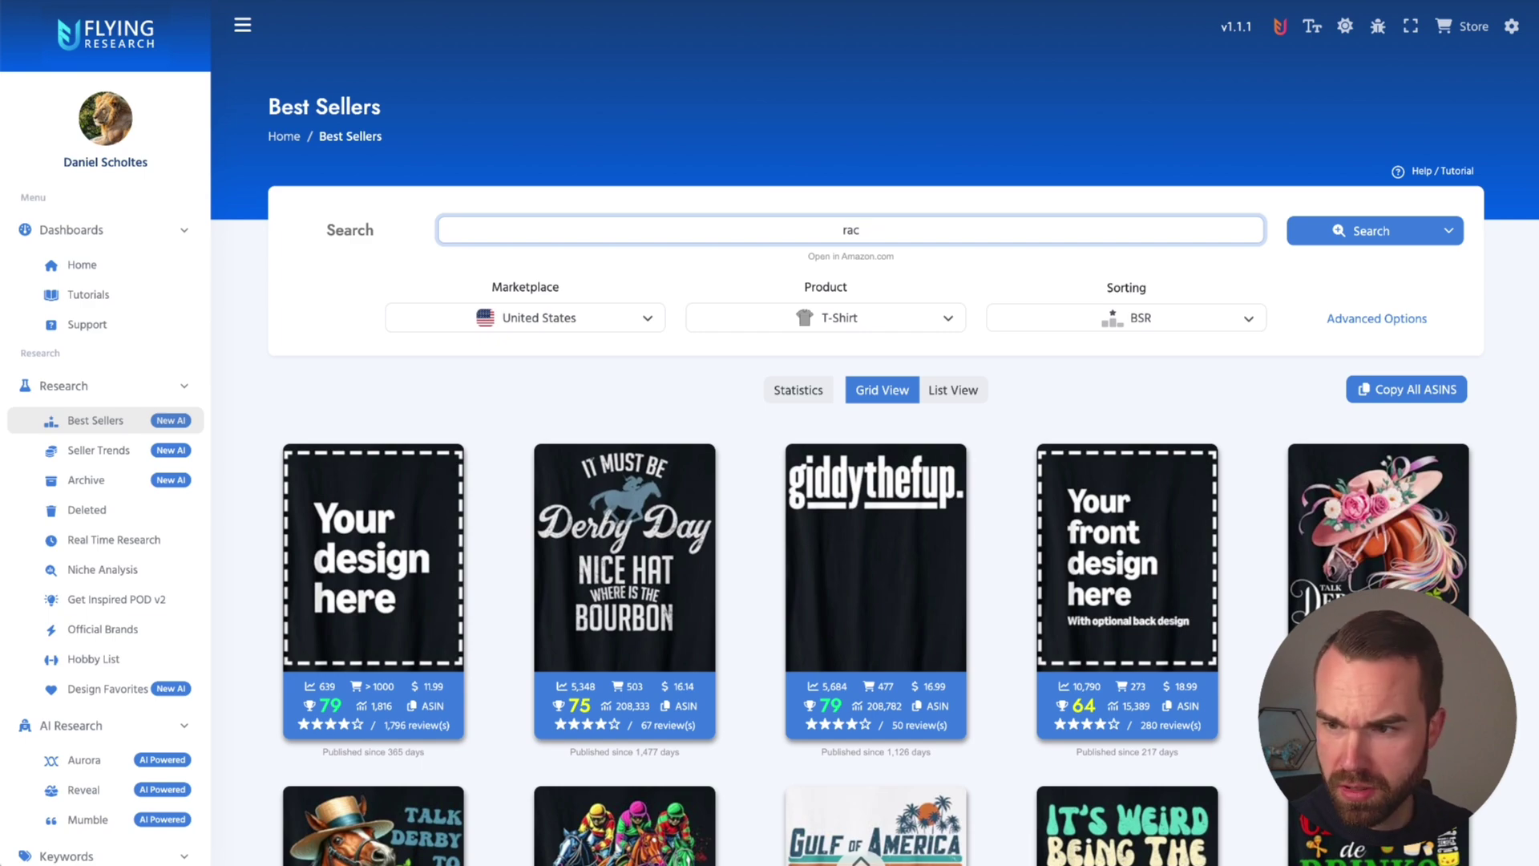
pyautogui.write('oon')
pyautogui.press('Return')
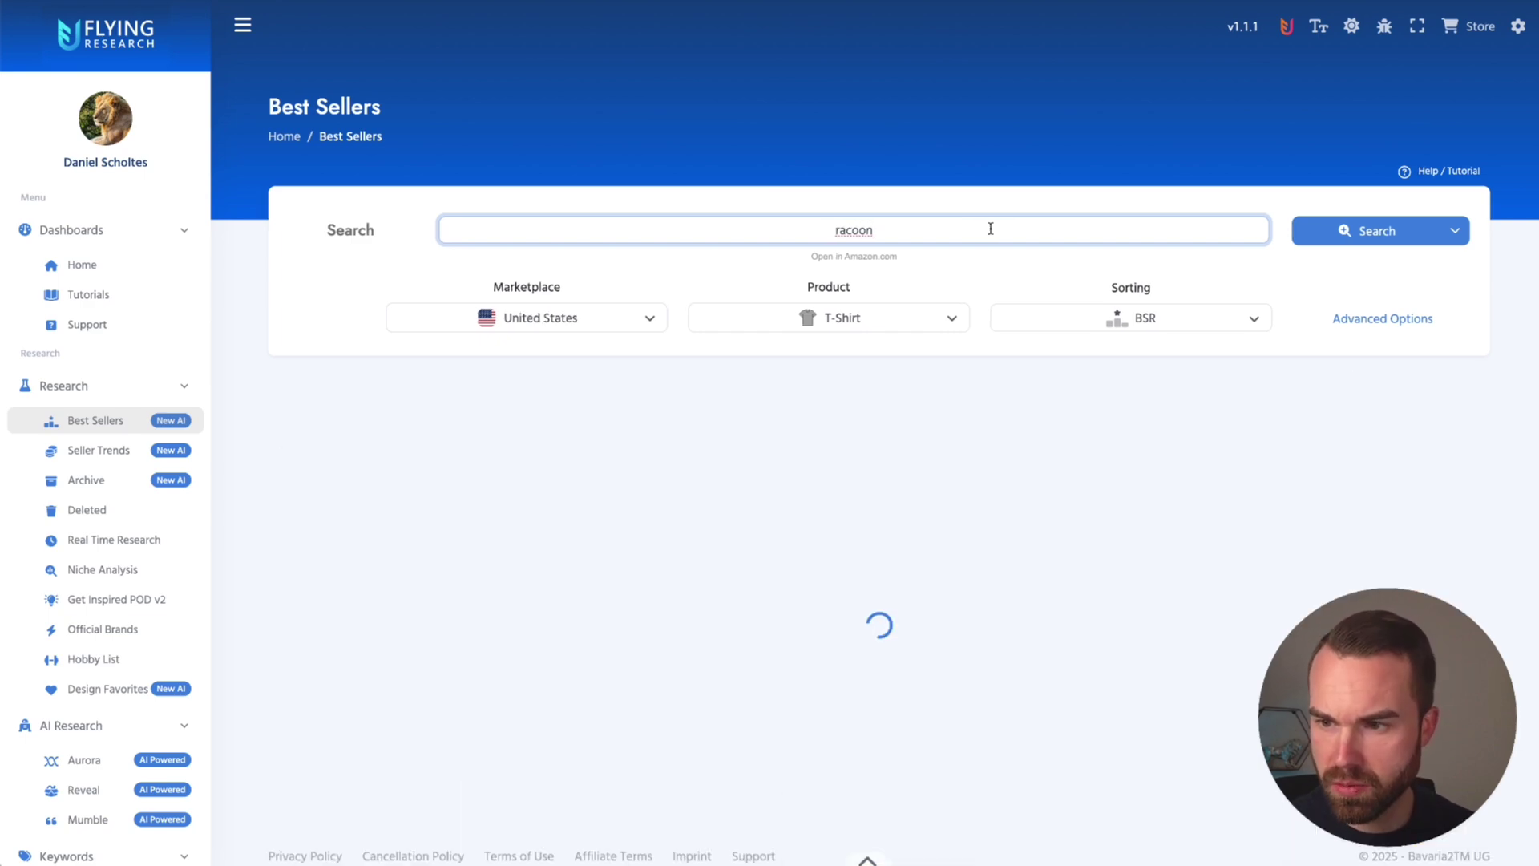
# Download the 'Dumpster Fire Response Team' raccoon design from the results
pyautogui.scroll(-2, 962, 320)
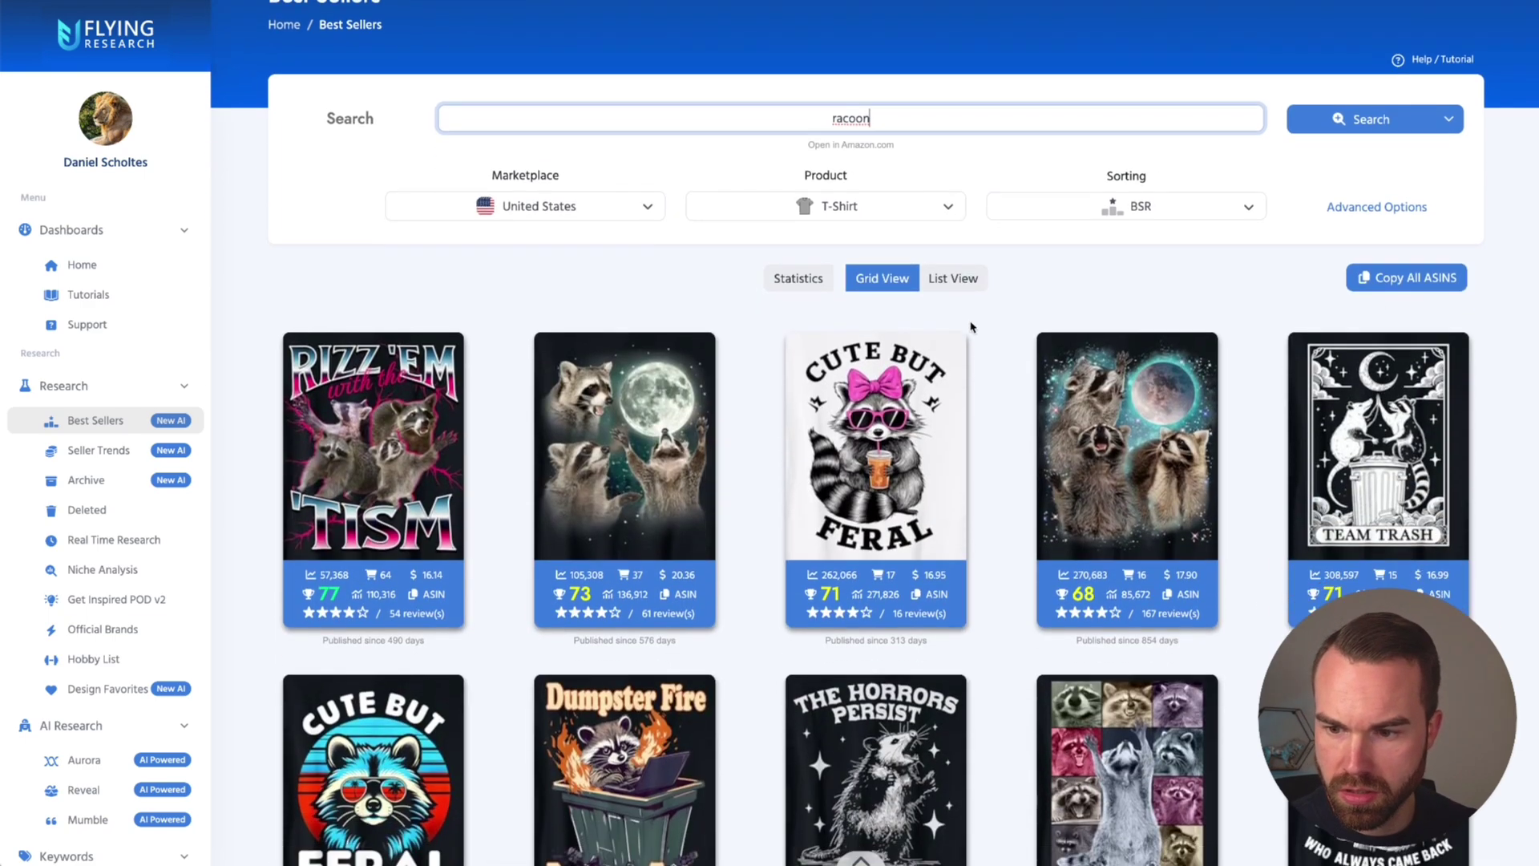
pyautogui.scroll(-2, 996, 281)
pyautogui.scroll(-3, 688, 391)
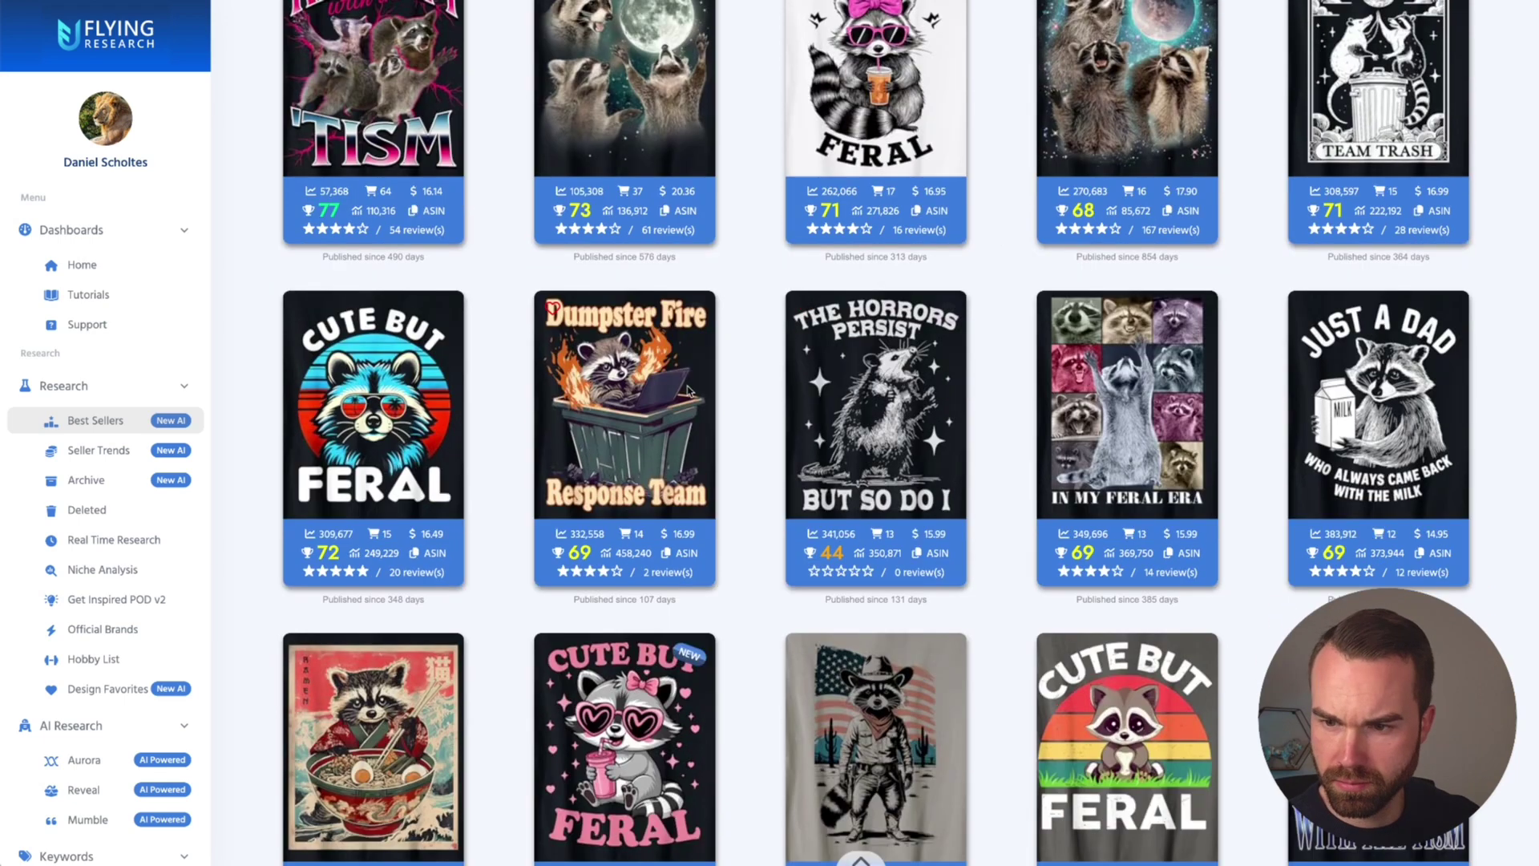
pyautogui.scroll(-1, 688, 391)
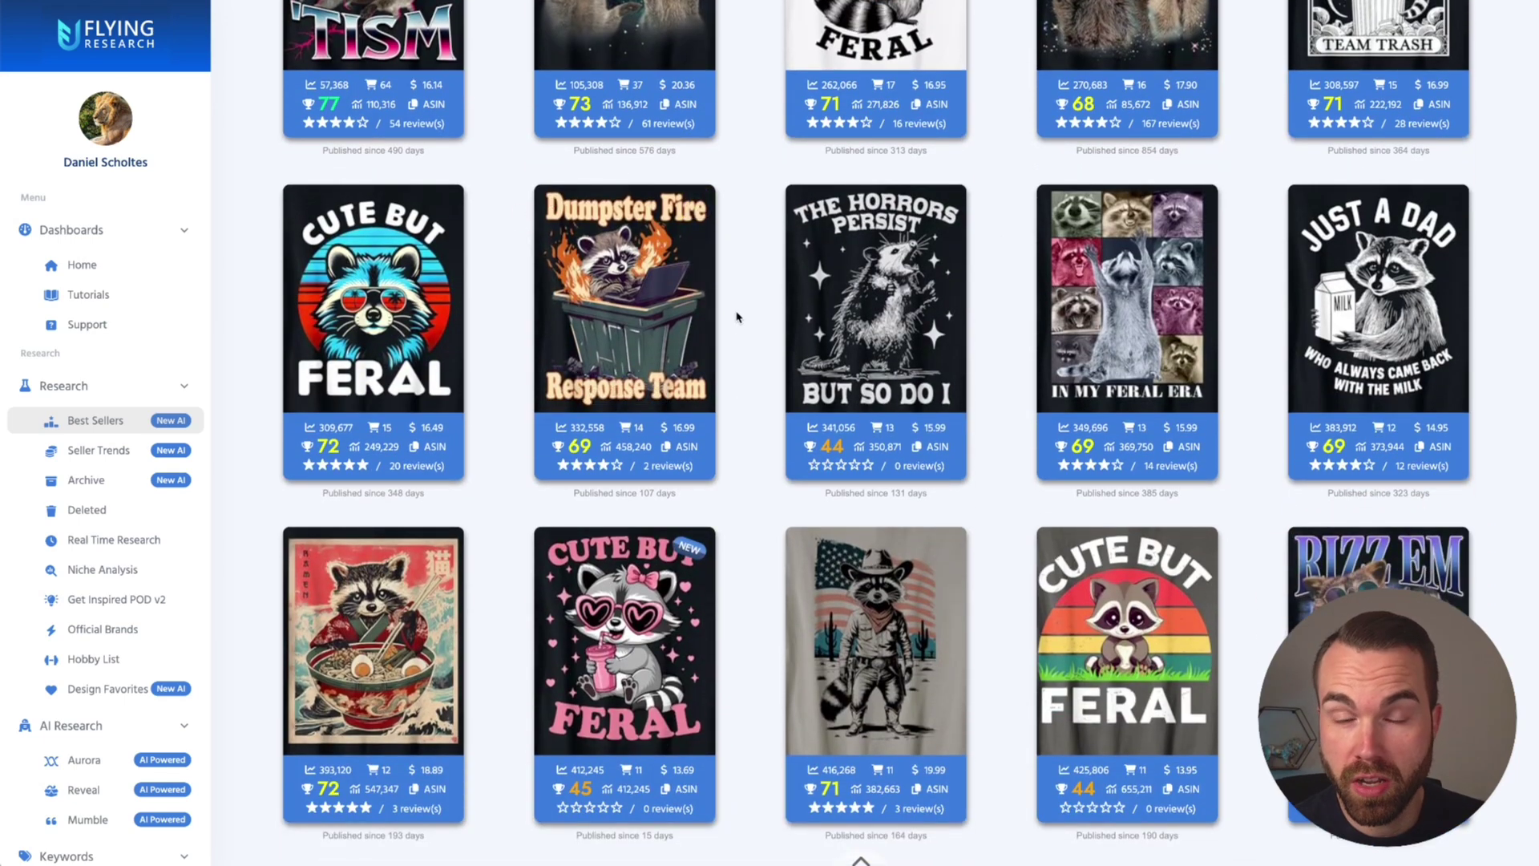
pyautogui.moveTo(632, 329)
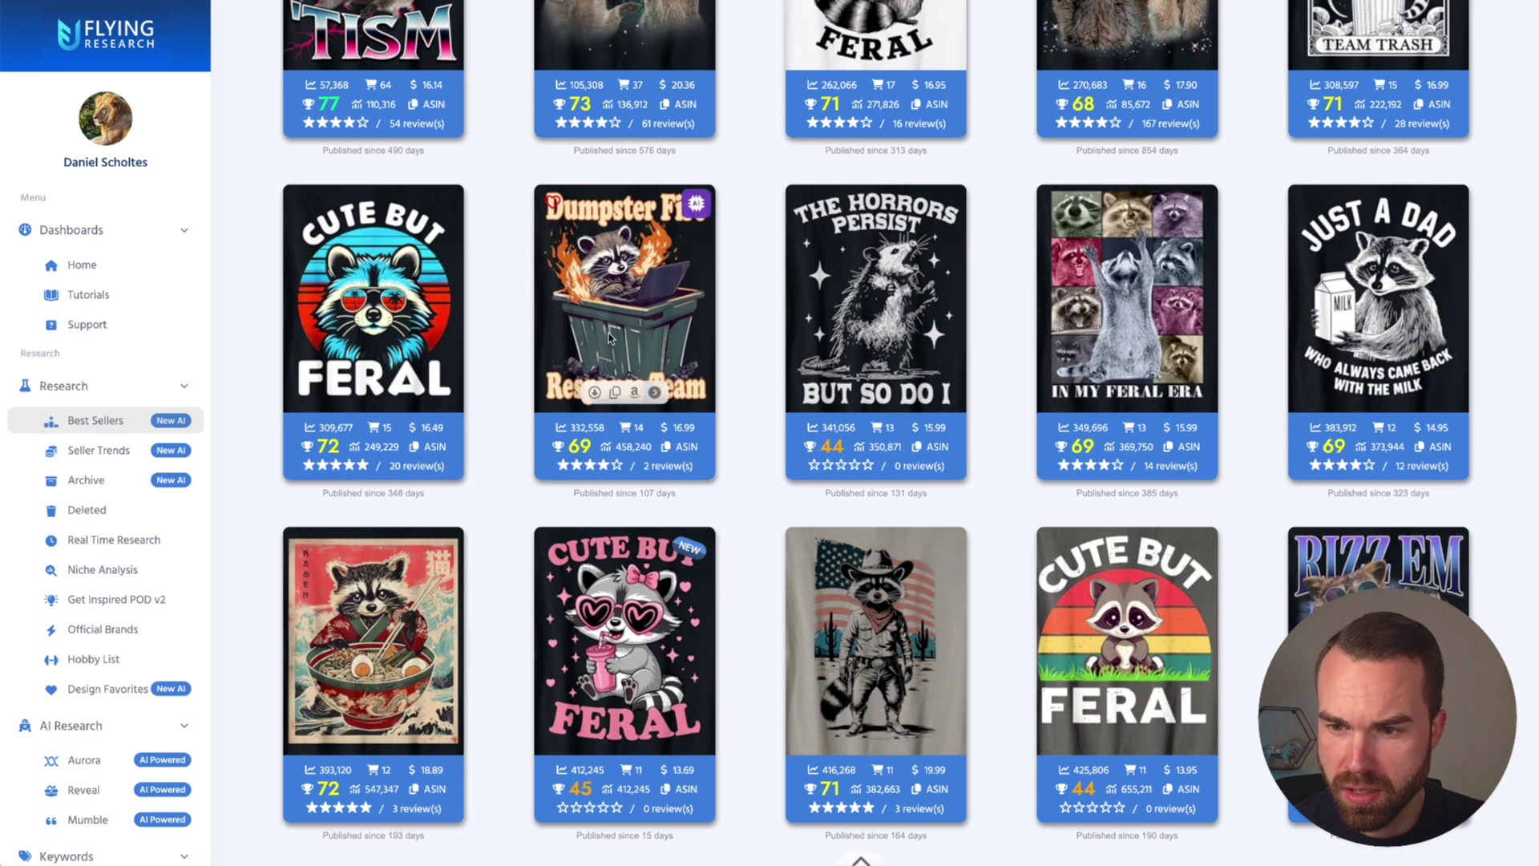
pyautogui.click(594, 394)
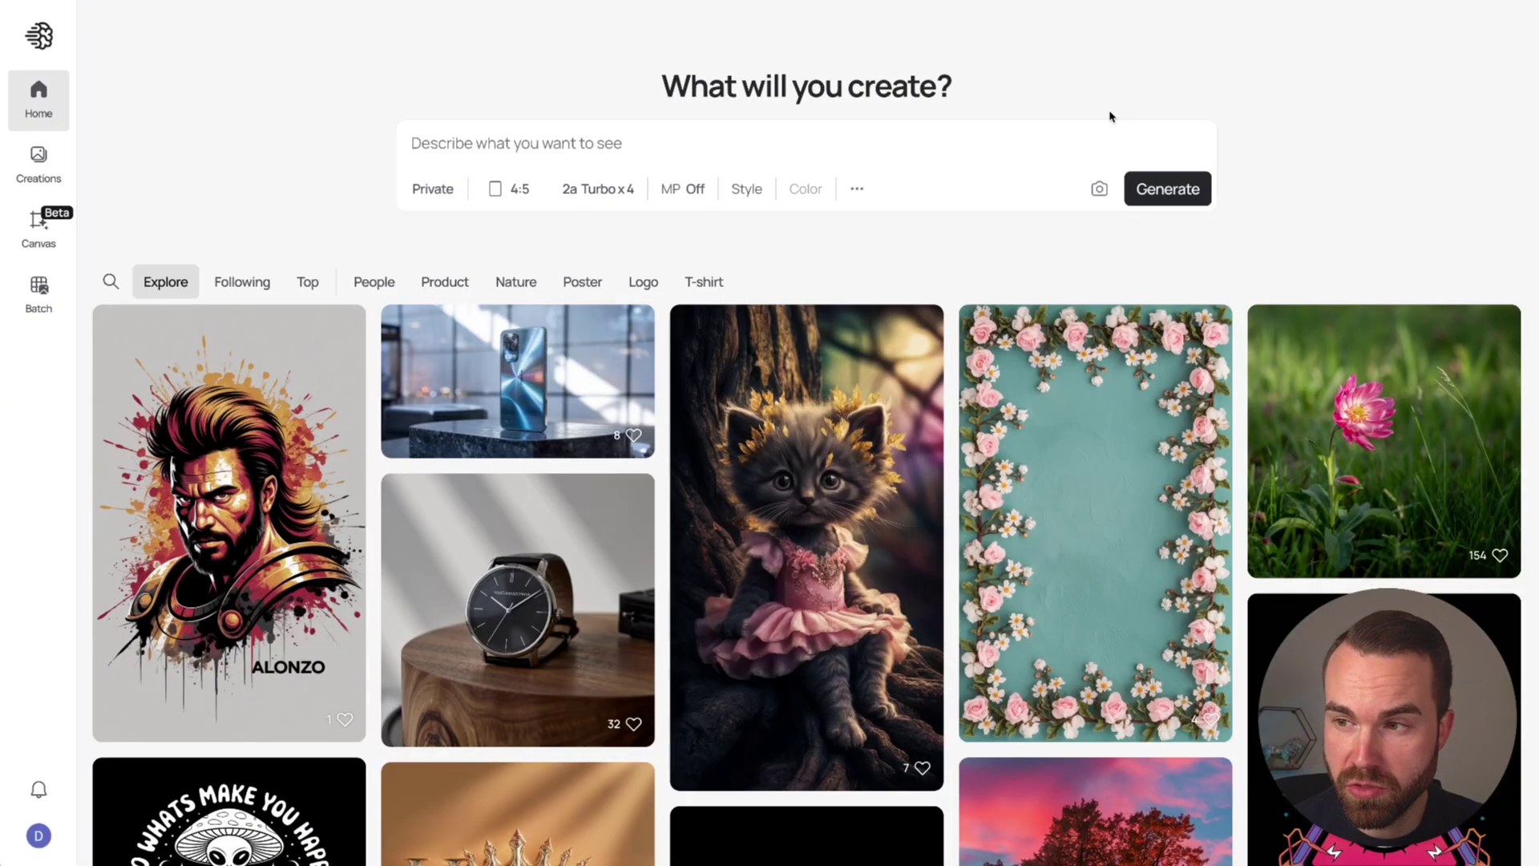
# Upload the Dumpster Fire image, run Describe, and select the generated prompt text
pyautogui.click(1098, 190)
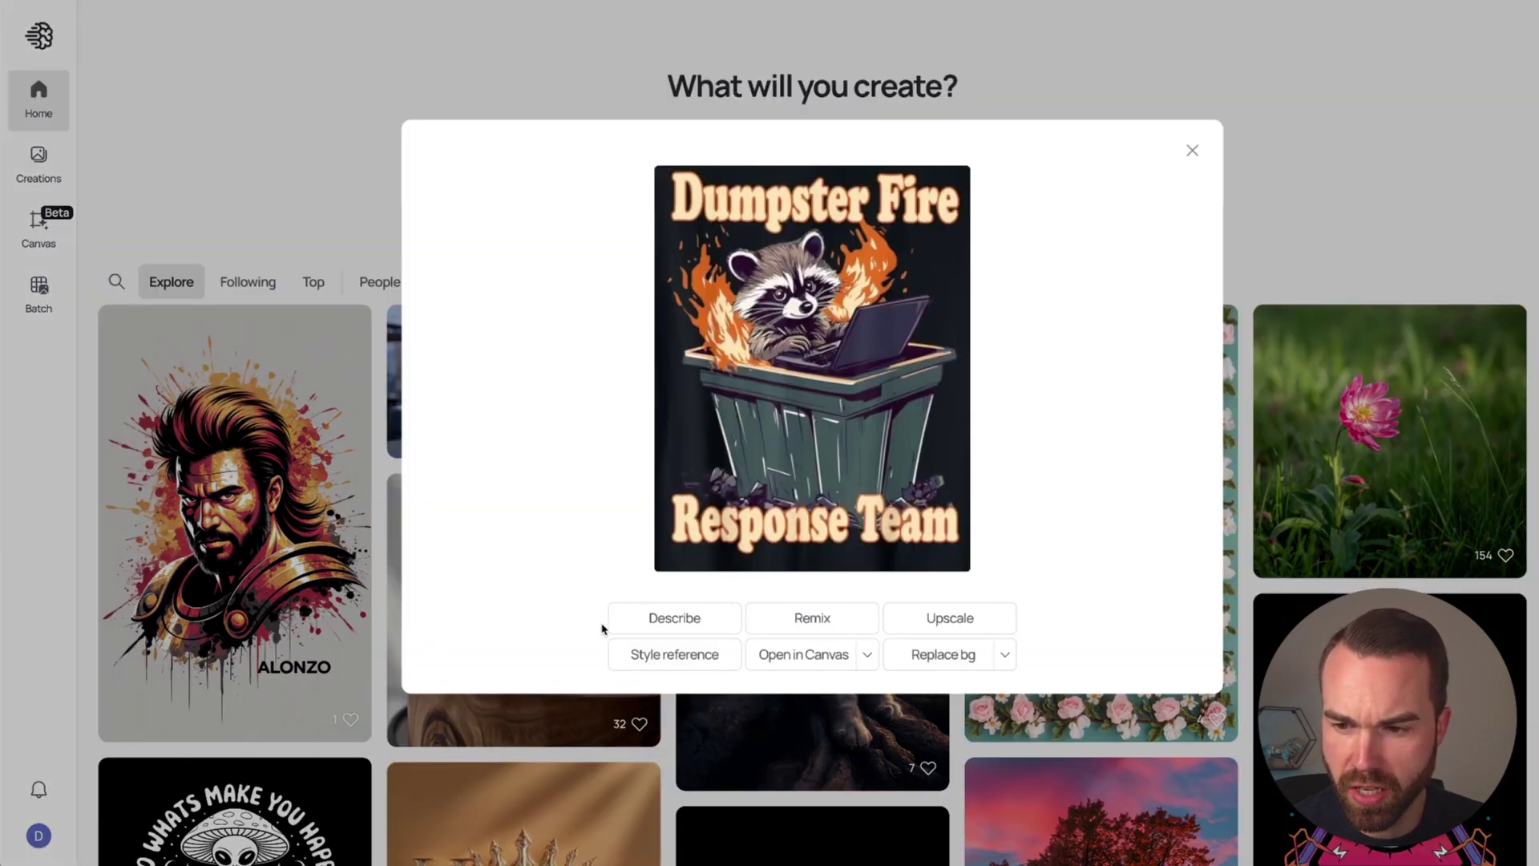
pyautogui.click(654, 627)
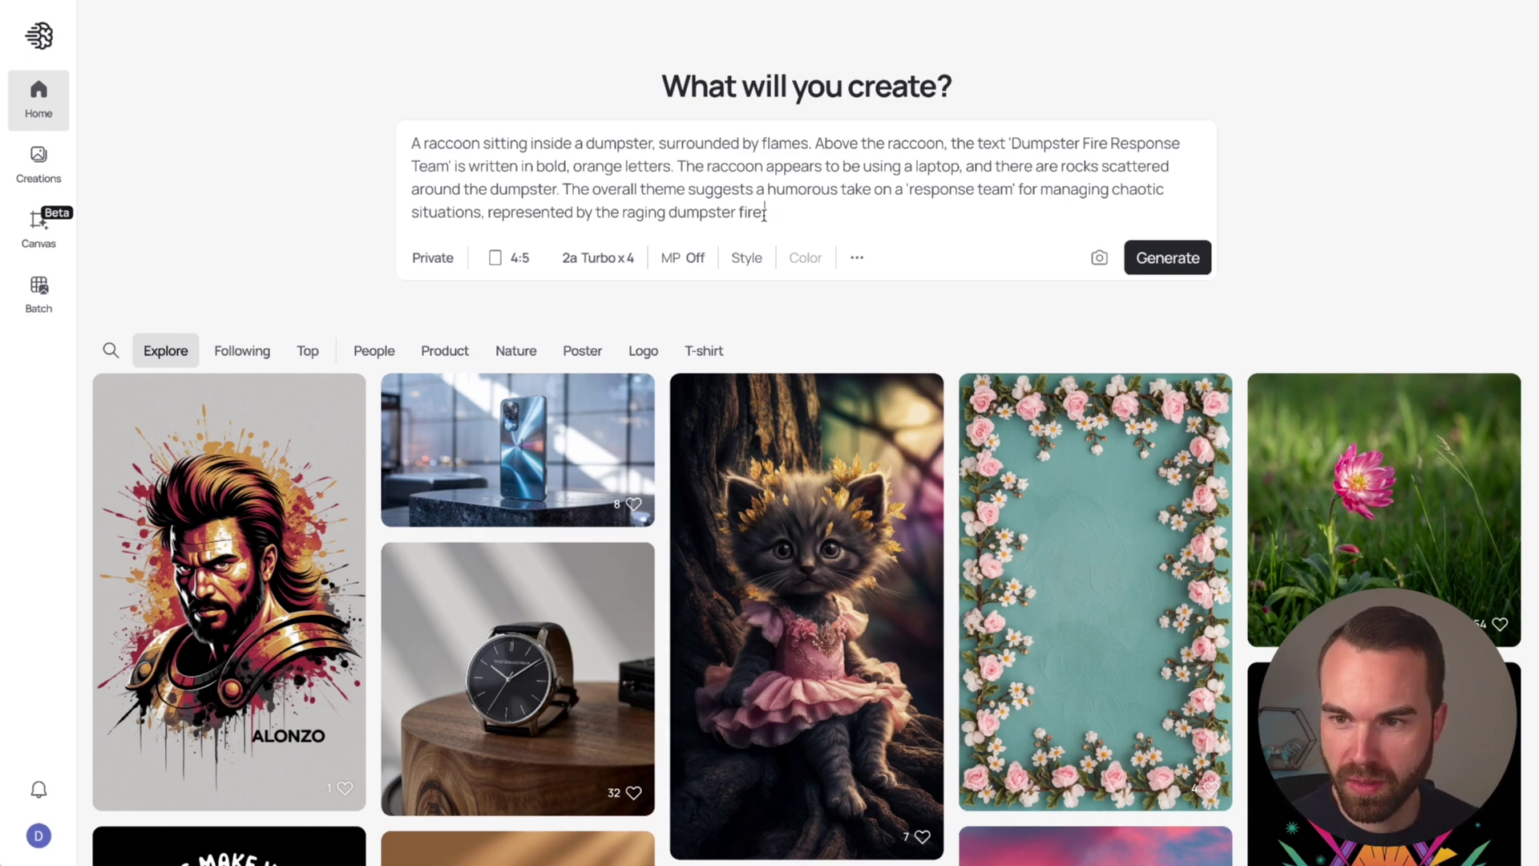
pyautogui.moveTo(768, 215); pyautogui.dragTo(389, 132)
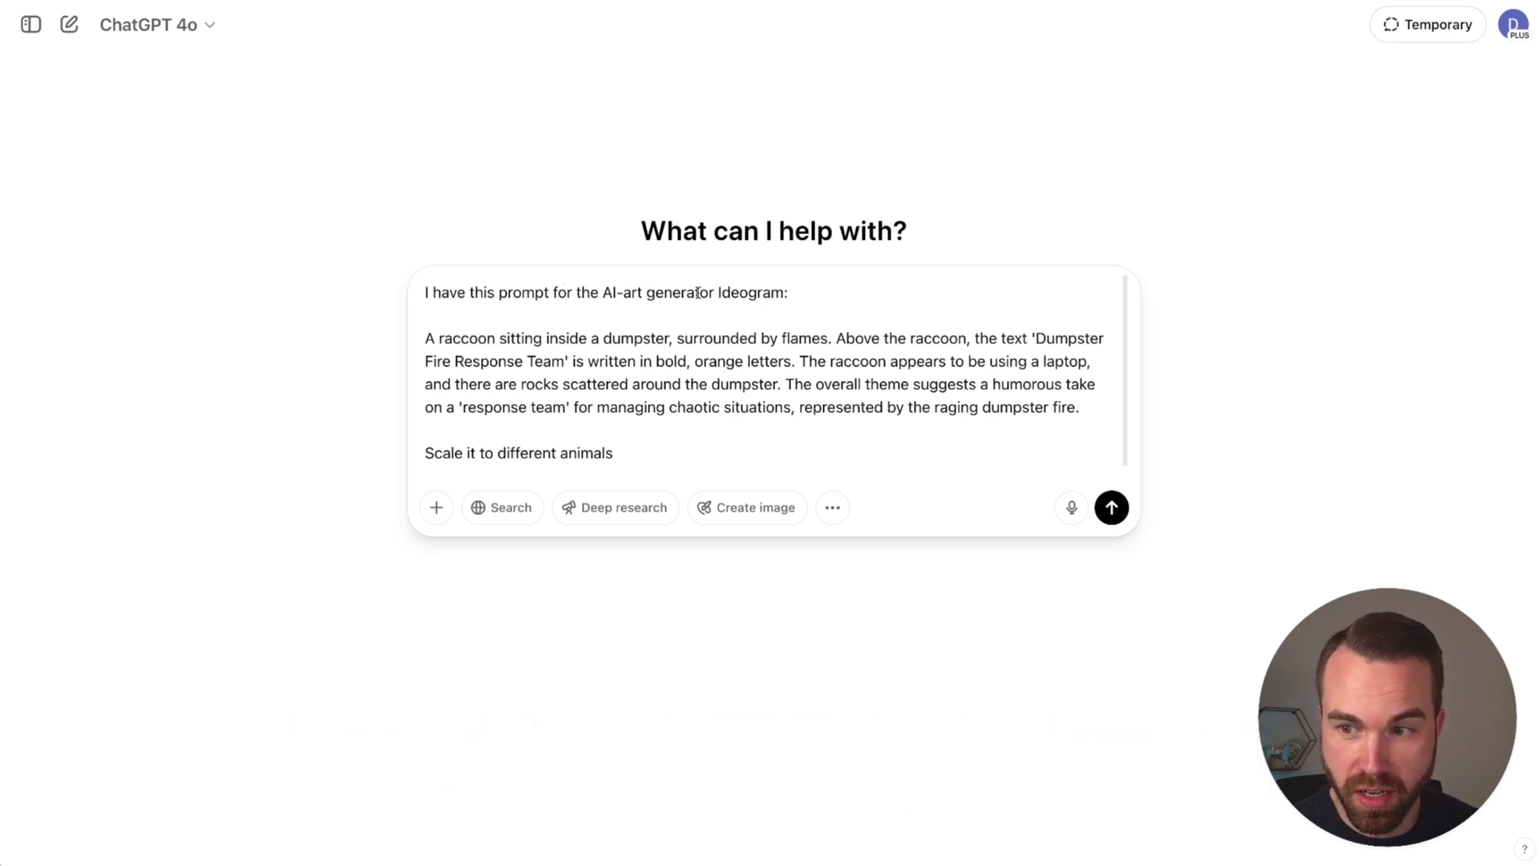
# Review the raccoon prompt and its 'vector art, clean lines, dark grey background' suffix, then send it
pyautogui.moveTo(1081, 408); pyautogui.dragTo(401, 344)
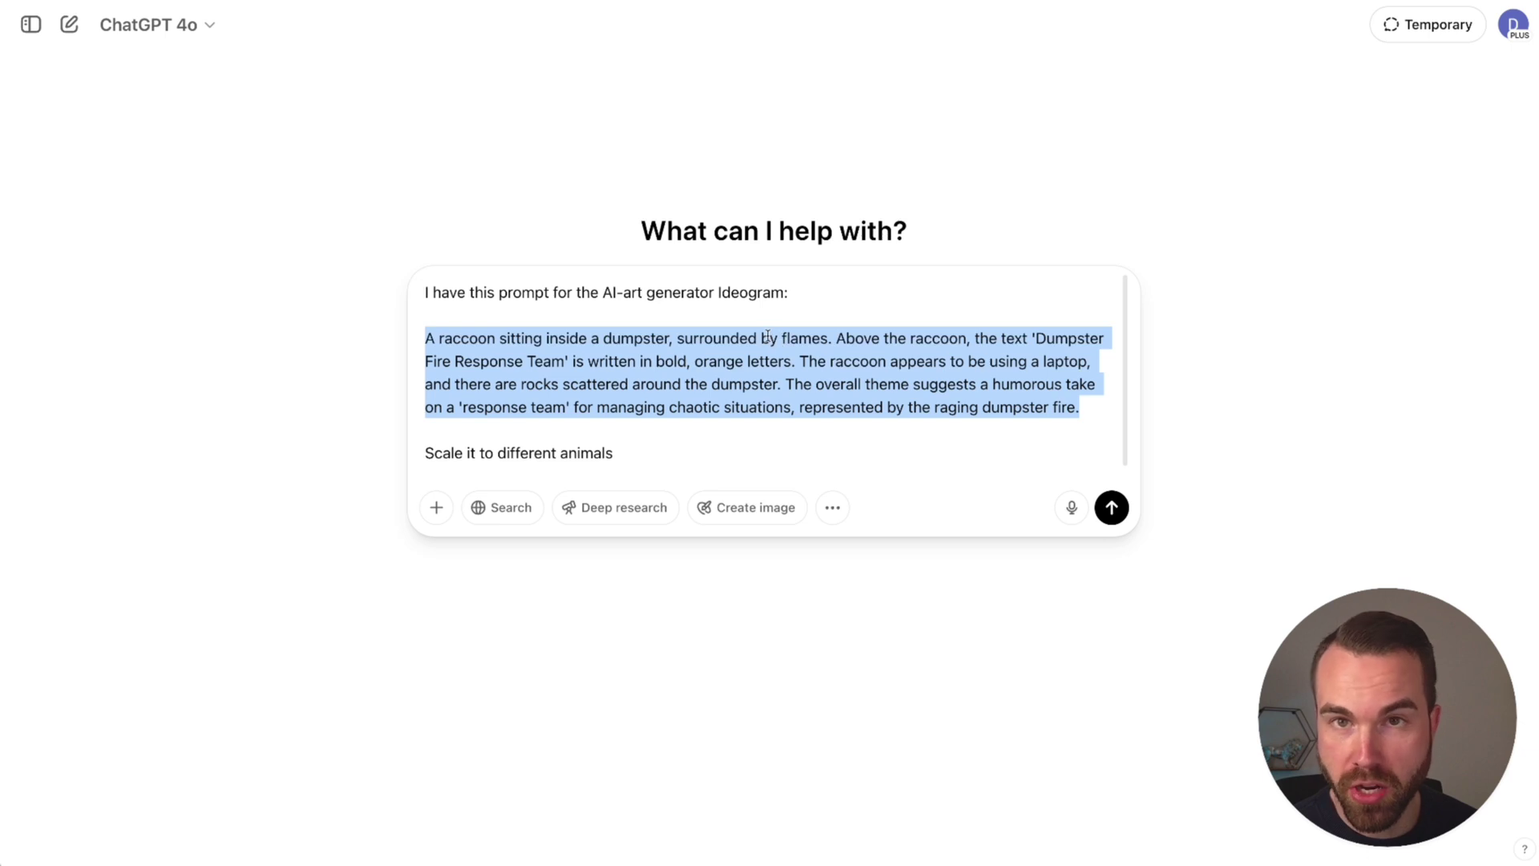
pyautogui.scroll(-1, 457, 407)
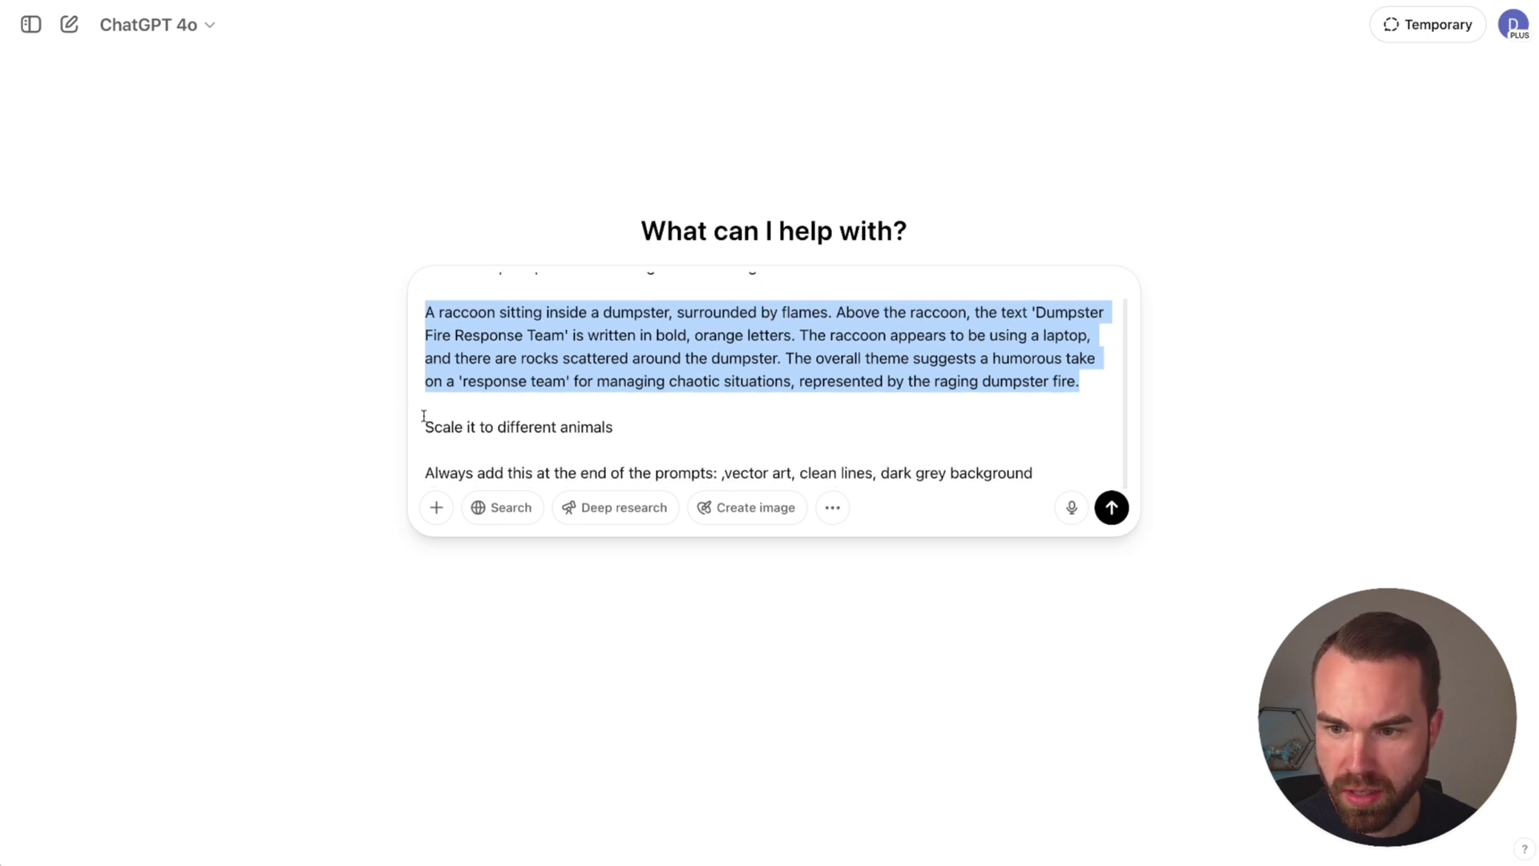
pyautogui.moveTo(428, 472); pyautogui.dragTo(1063, 473)
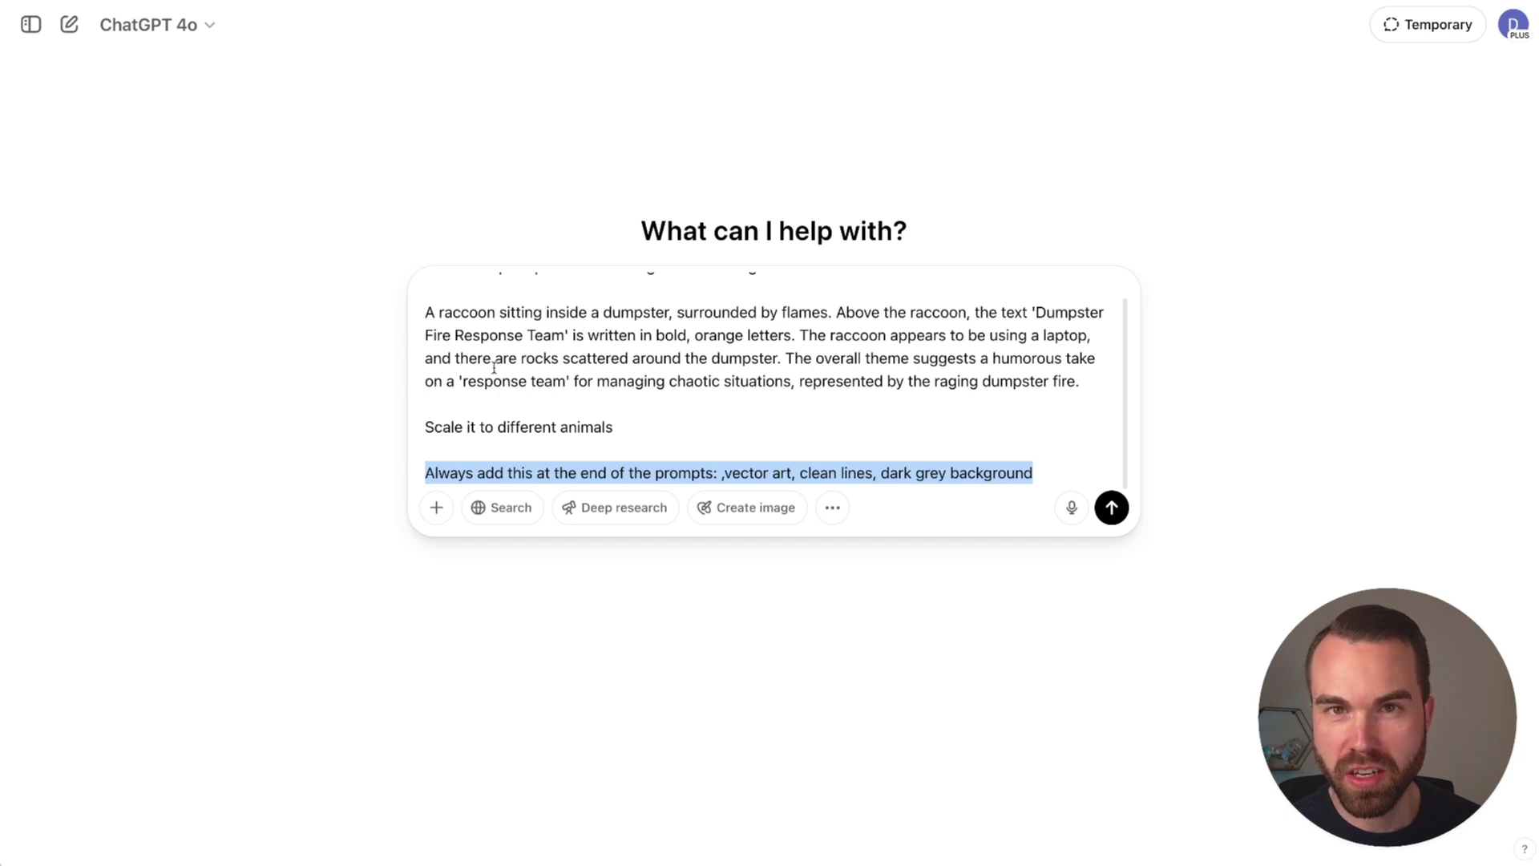
pyautogui.moveTo(723, 473); pyautogui.dragTo(792, 473)
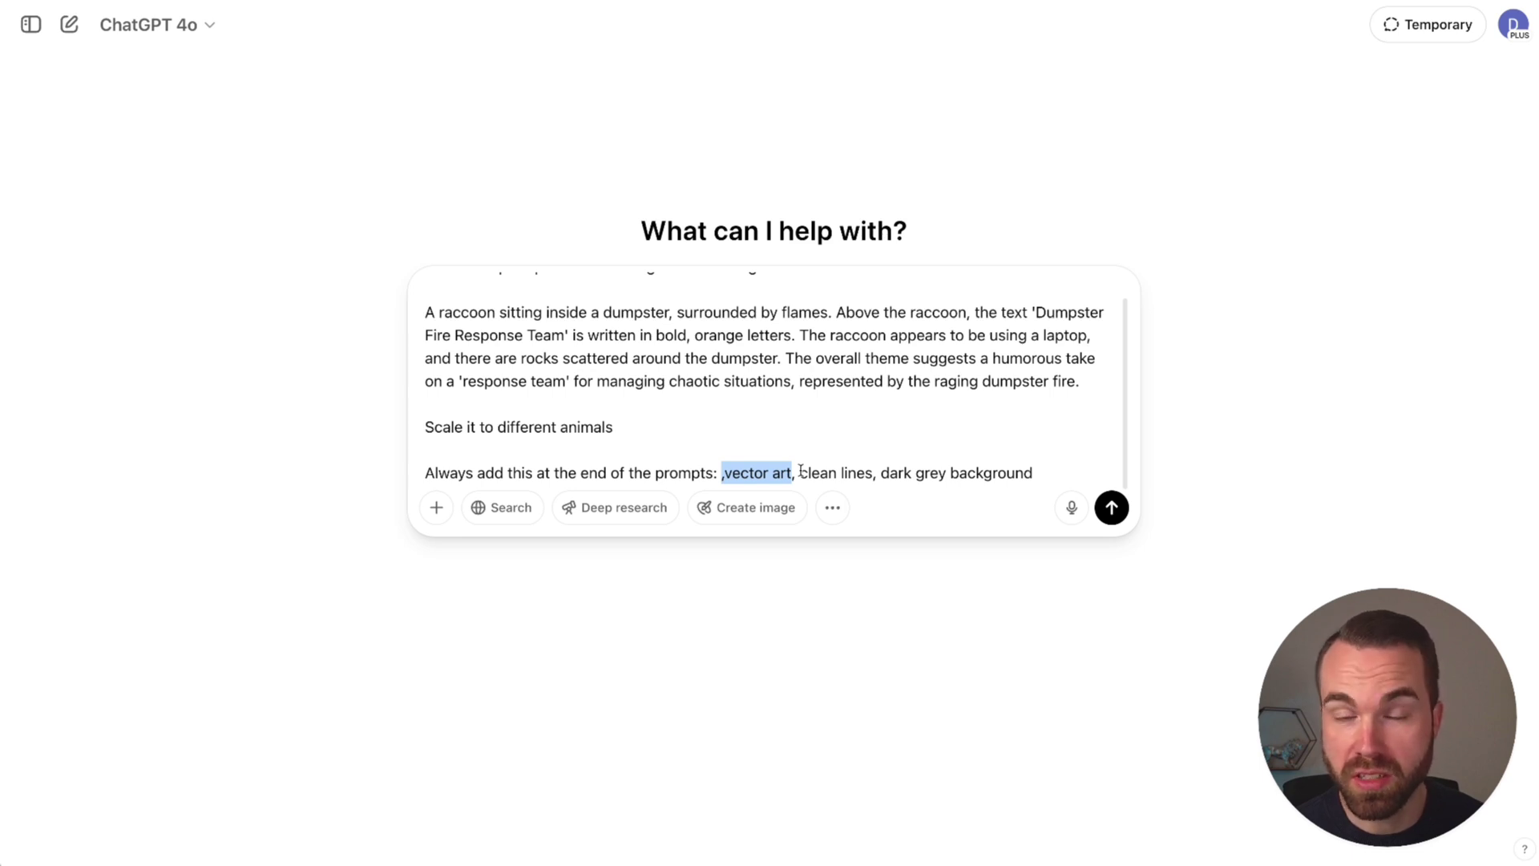
pyautogui.moveTo(801, 473); pyautogui.dragTo(872, 473)
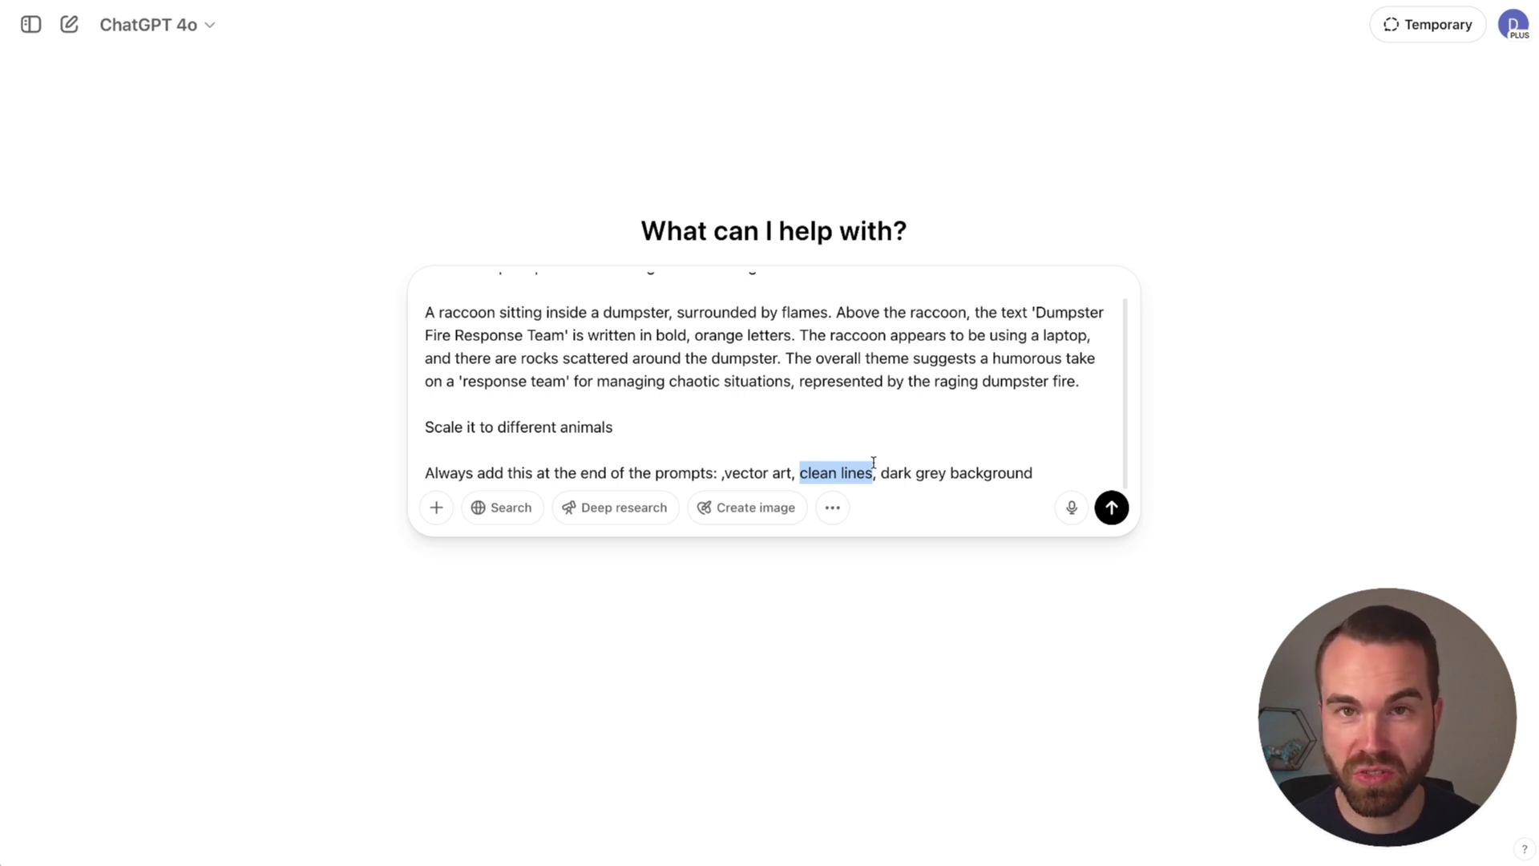
pyautogui.moveTo(881, 473); pyautogui.dragTo(1041, 472)
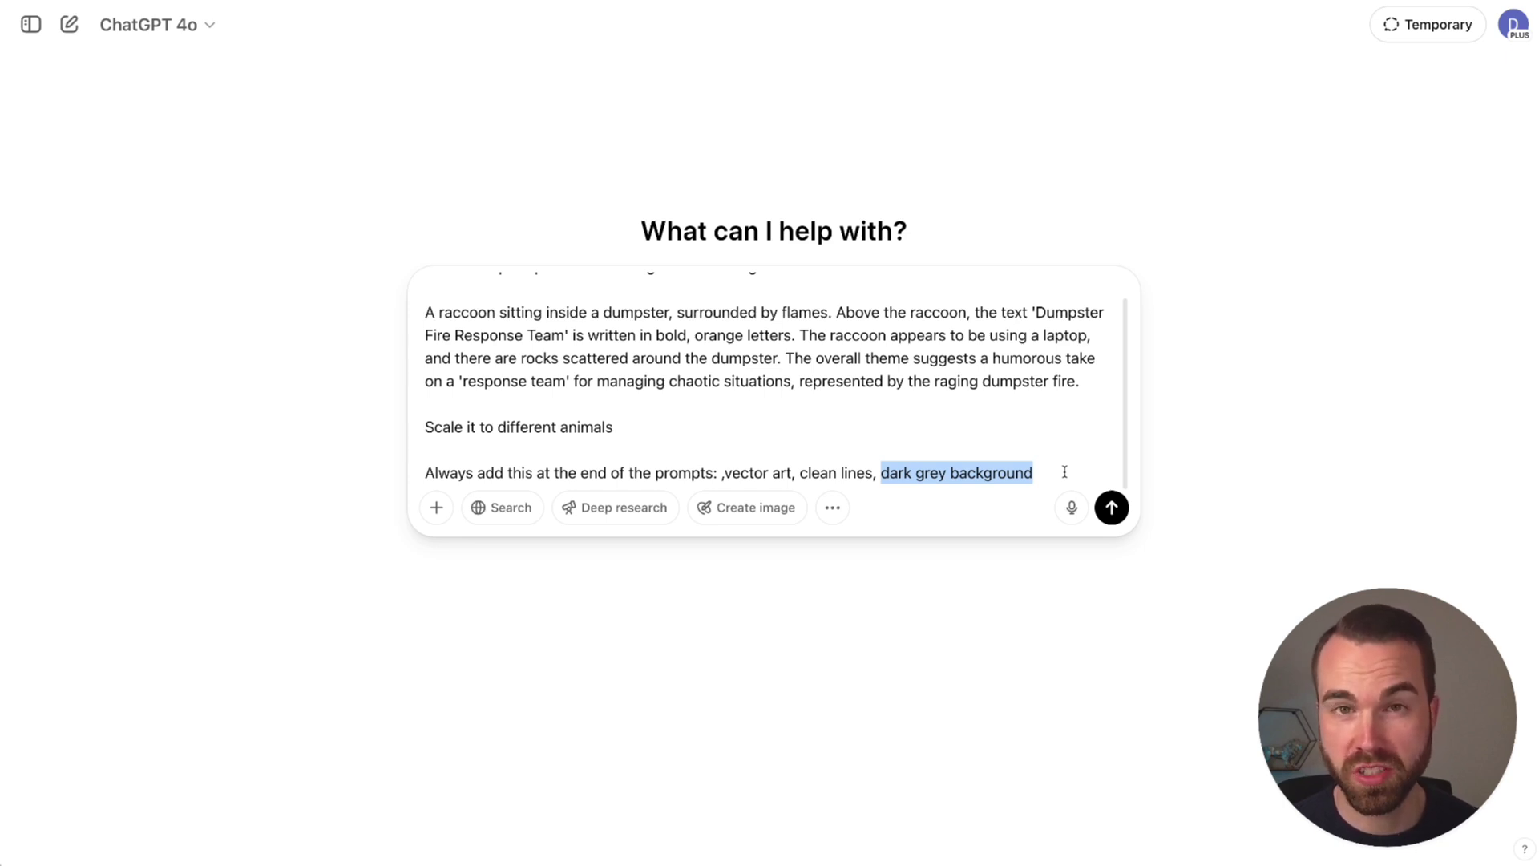
pyautogui.click(1049, 473)
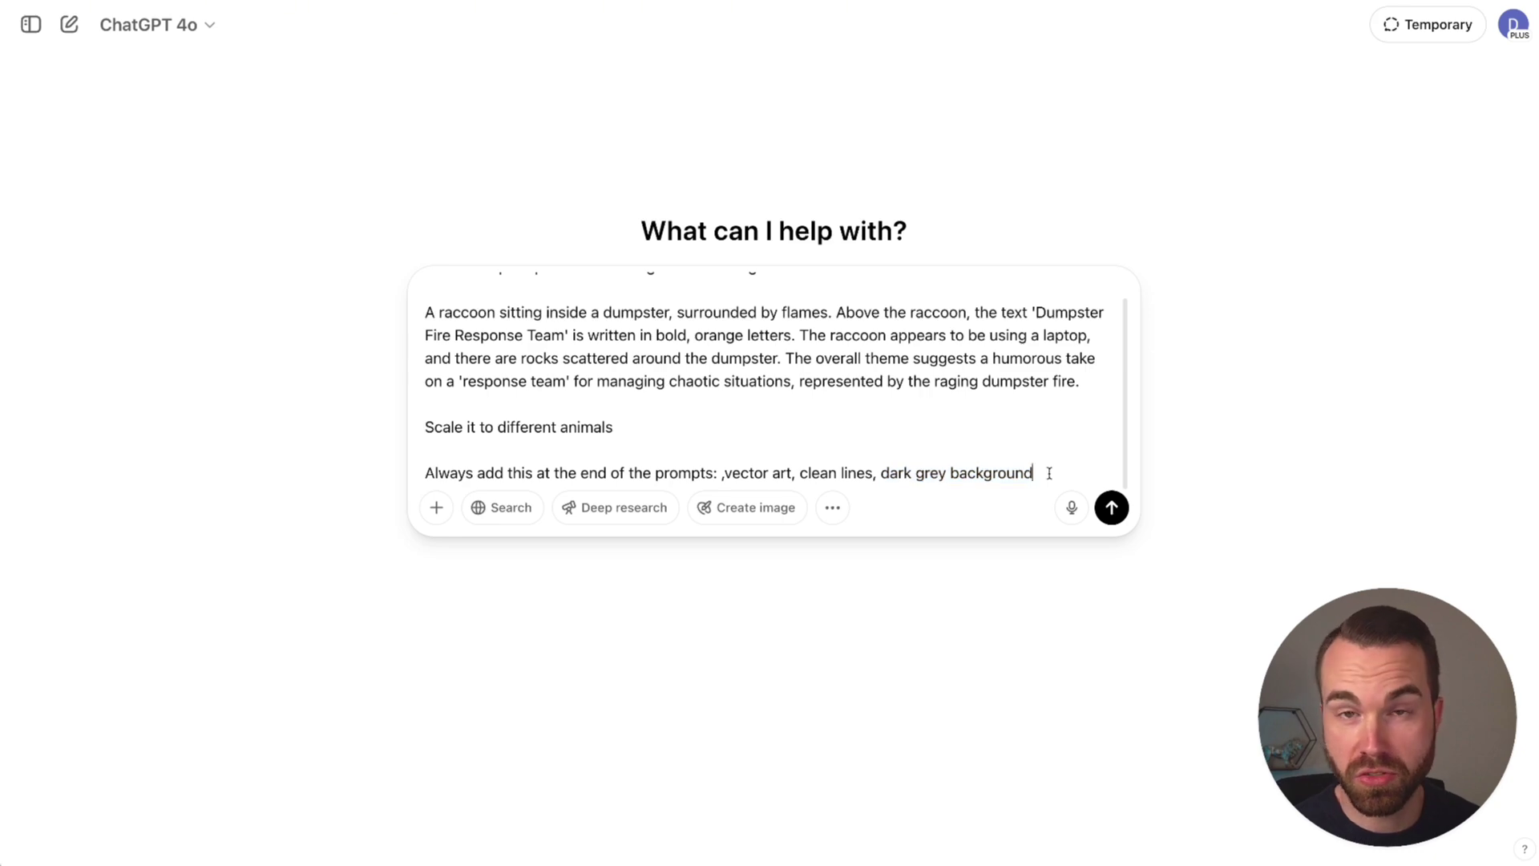
pyautogui.press('Return')
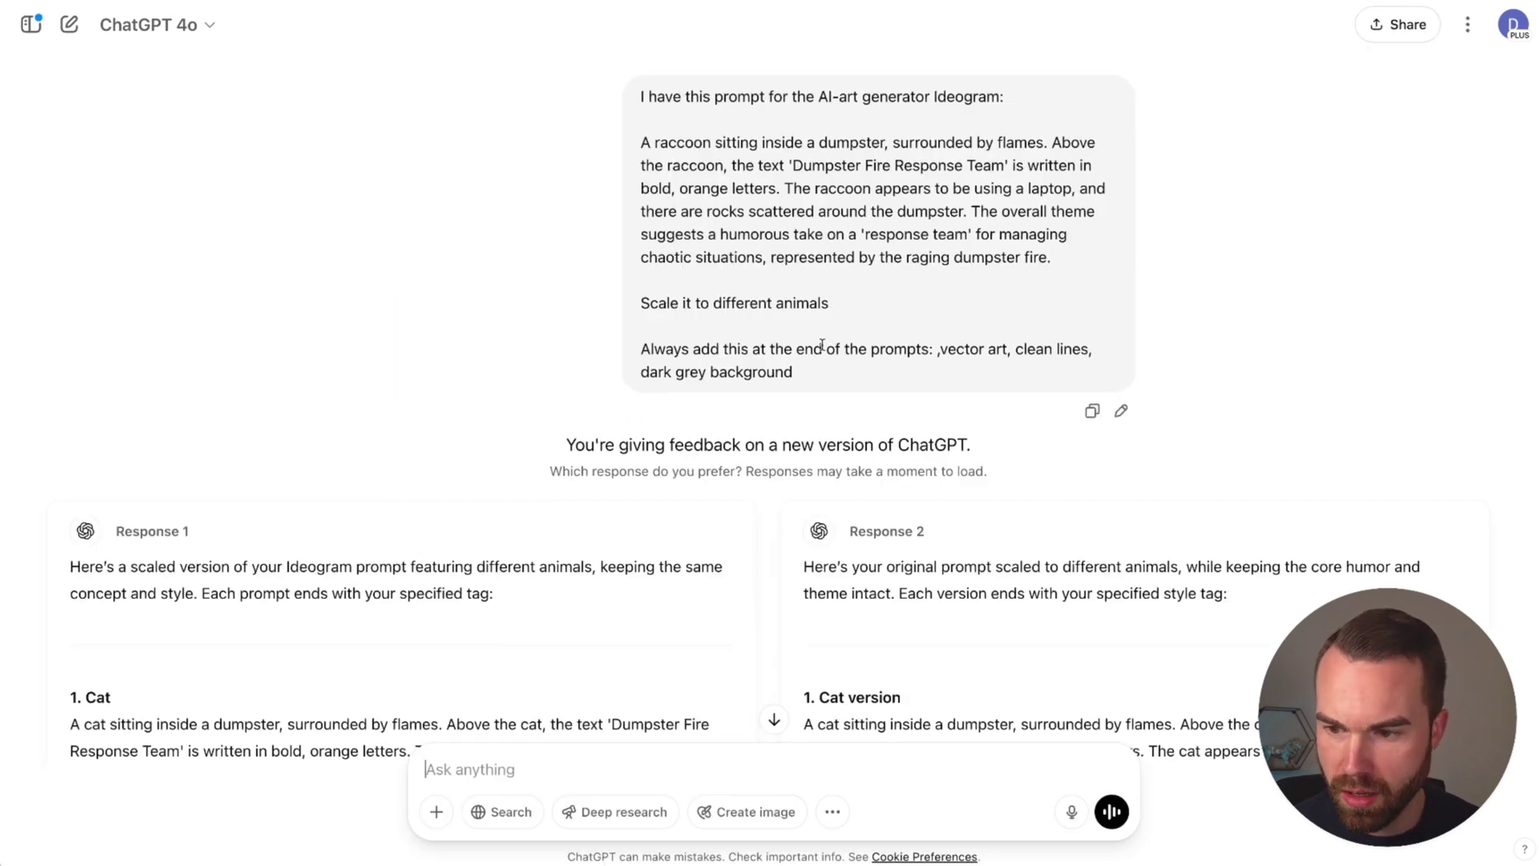
# Keep ChatGPT's first animal-variations response and scroll to the Goat entry
pyautogui.scroll(-5, 882, 385)
pyautogui.scroll(-10, 823, 343)
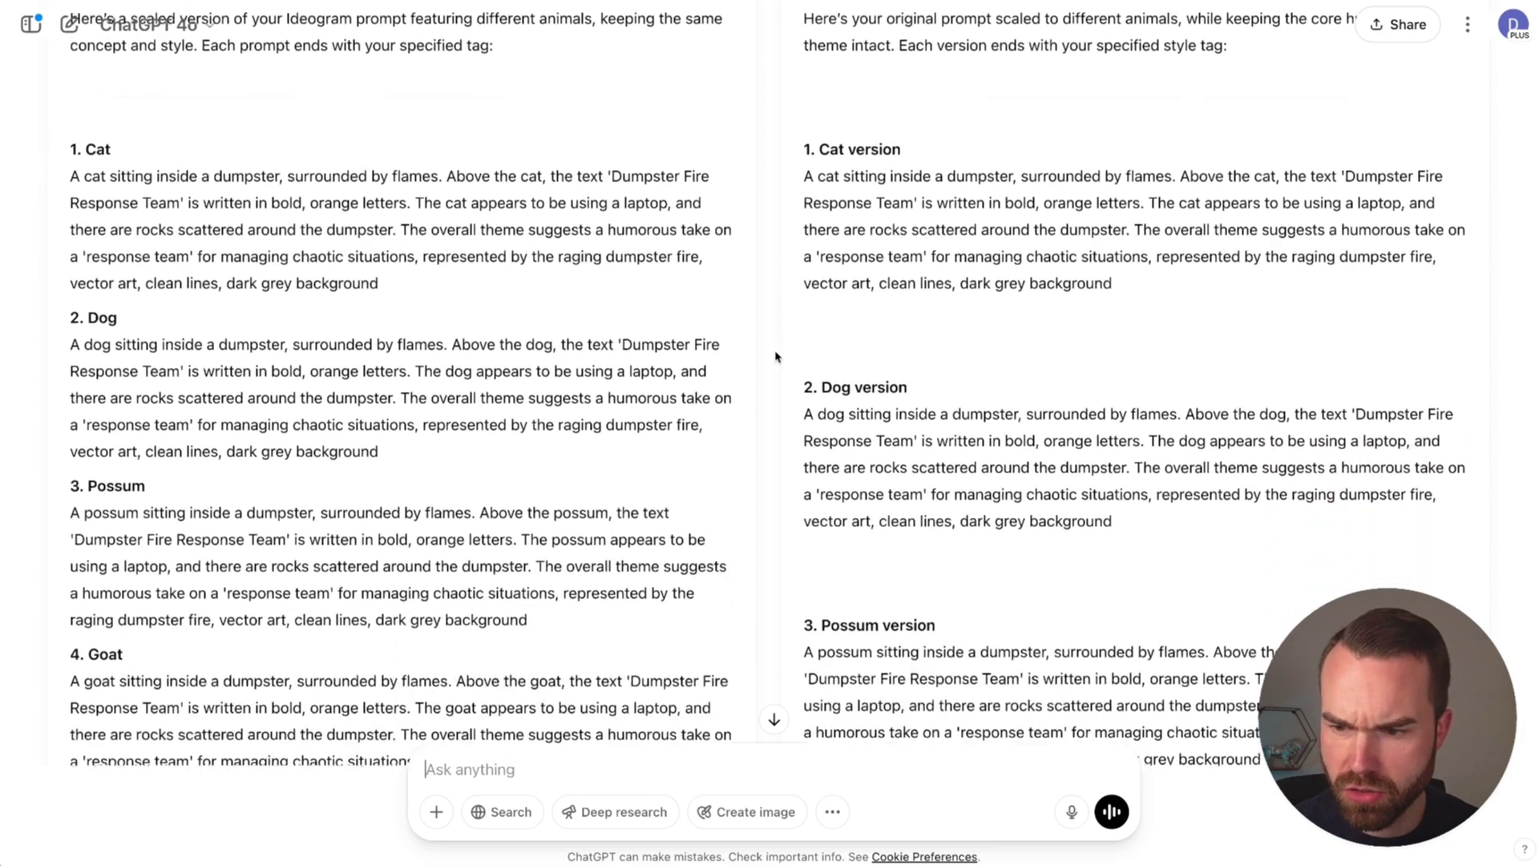
pyautogui.scroll(2, 615, 378)
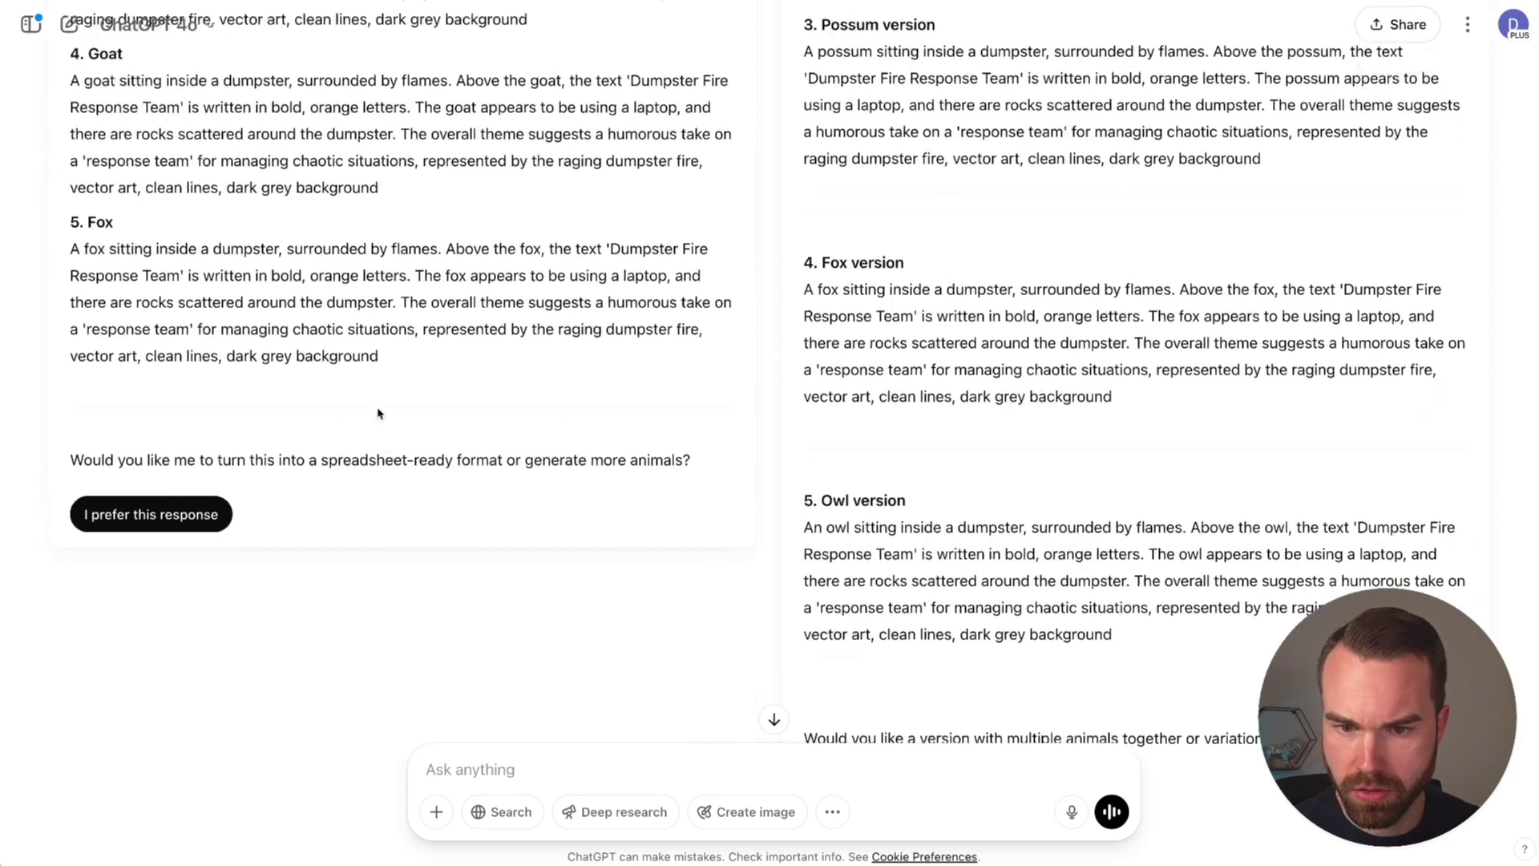
pyautogui.click(160, 539)
pyautogui.scroll(4, 789, 353)
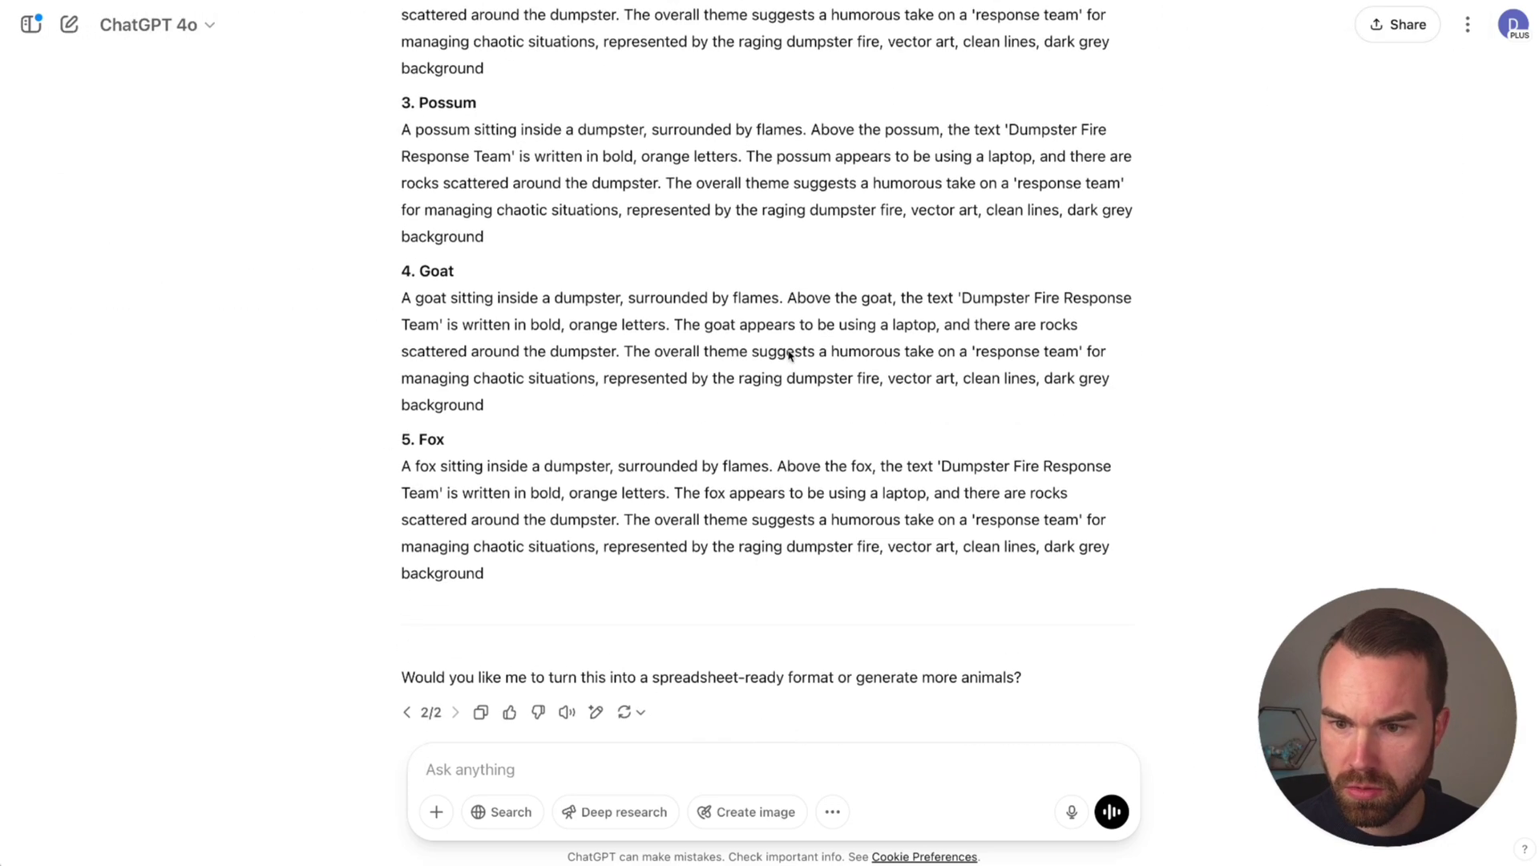
pyautogui.scroll(-4, 460, 271)
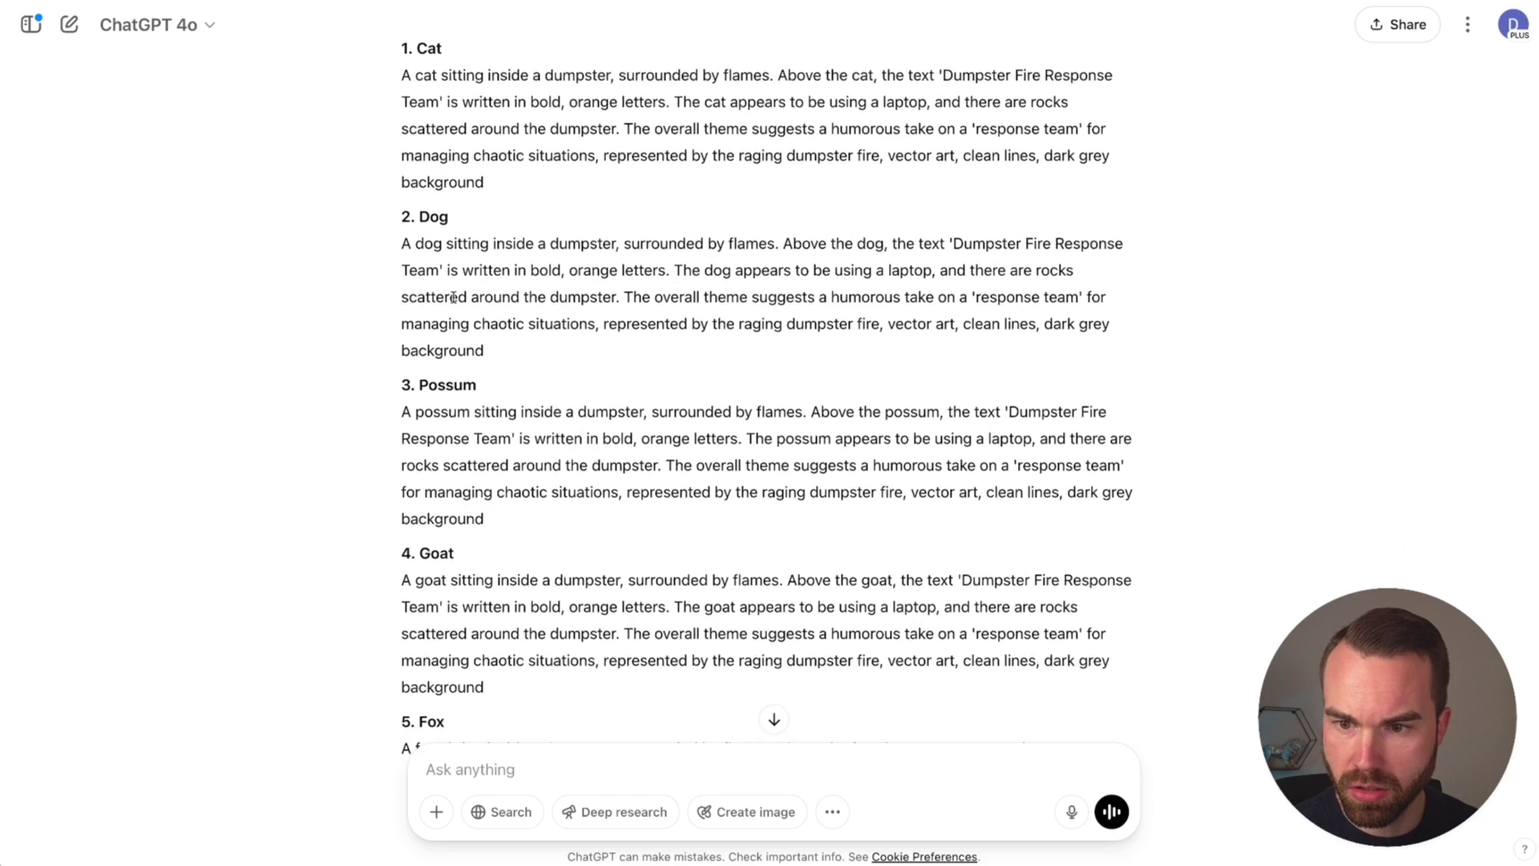
pyautogui.scroll(-1, 461, 277)
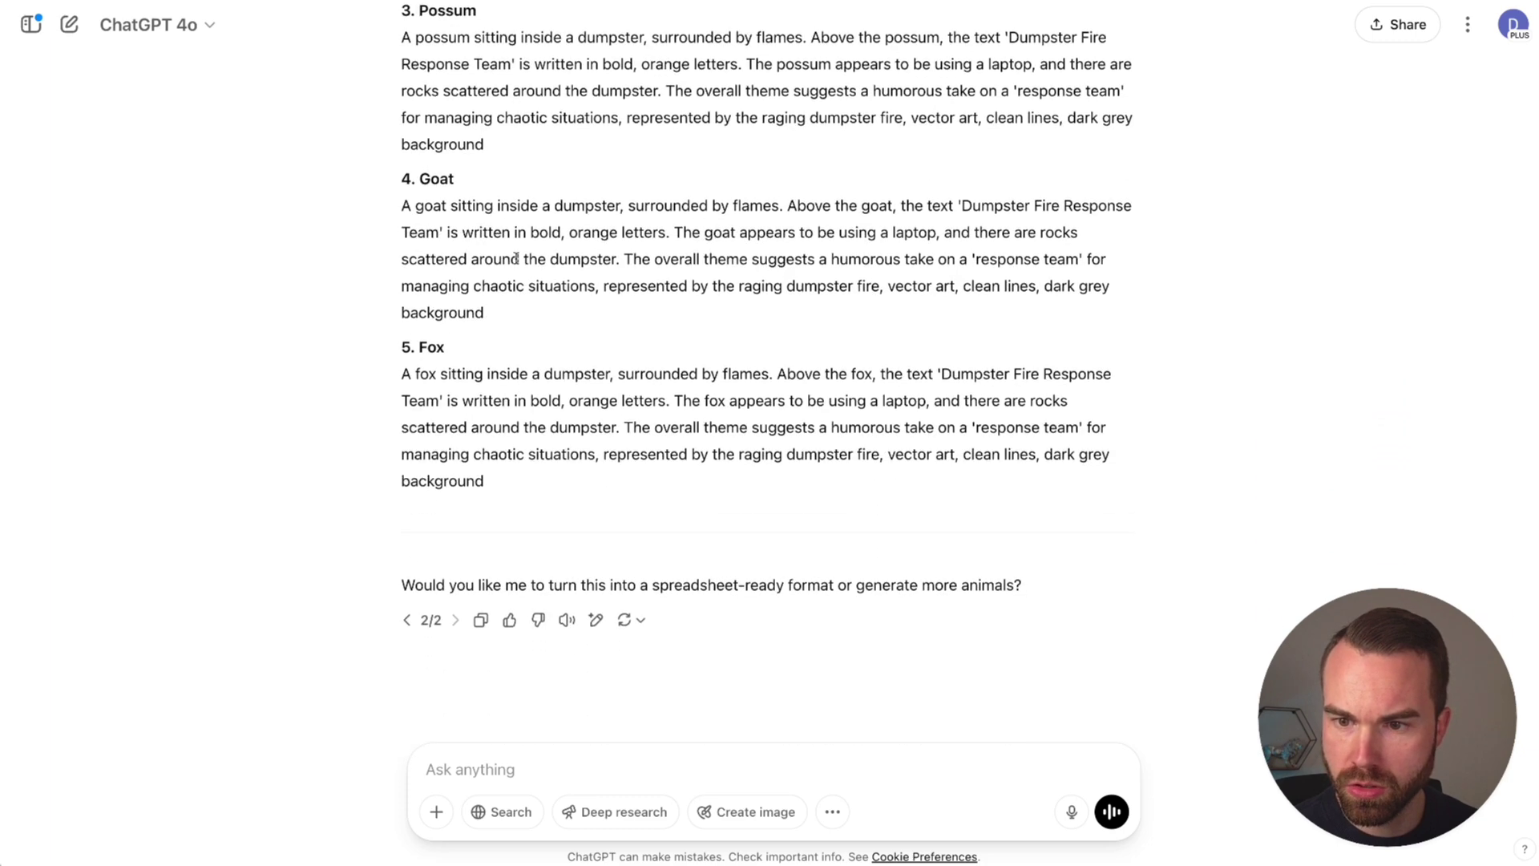
# Select the whole Goat prompt paragraph, then the old raccoon prompt in Ideogram
pyautogui.moveTo(888, 284); pyautogui.dragTo(956, 314)
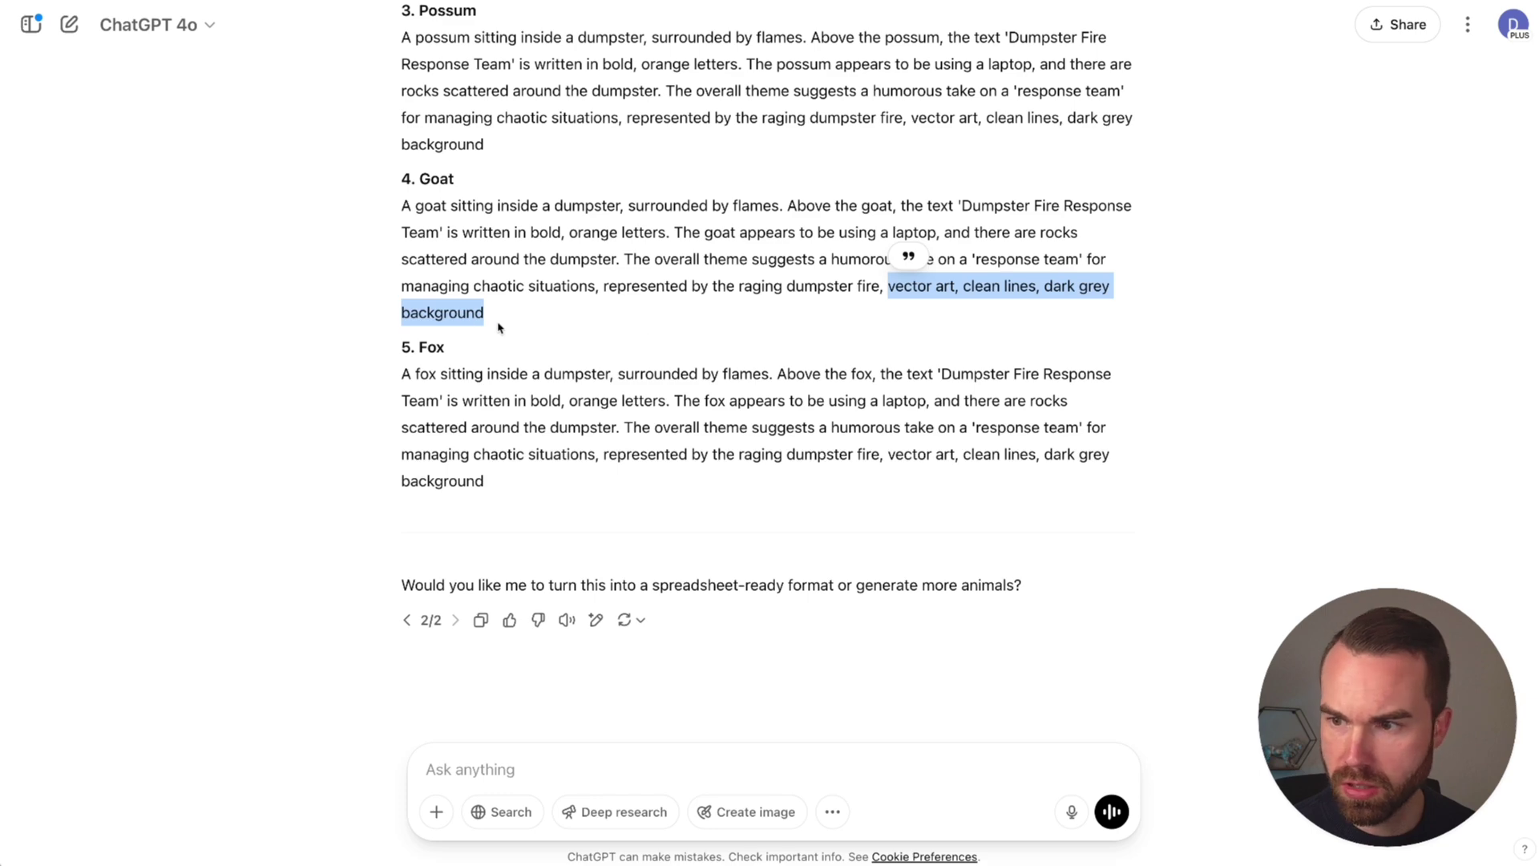
pyautogui.moveTo(403, 205); pyautogui.dragTo(510, 312)
pyautogui.hotkey('ctrl', 'c')
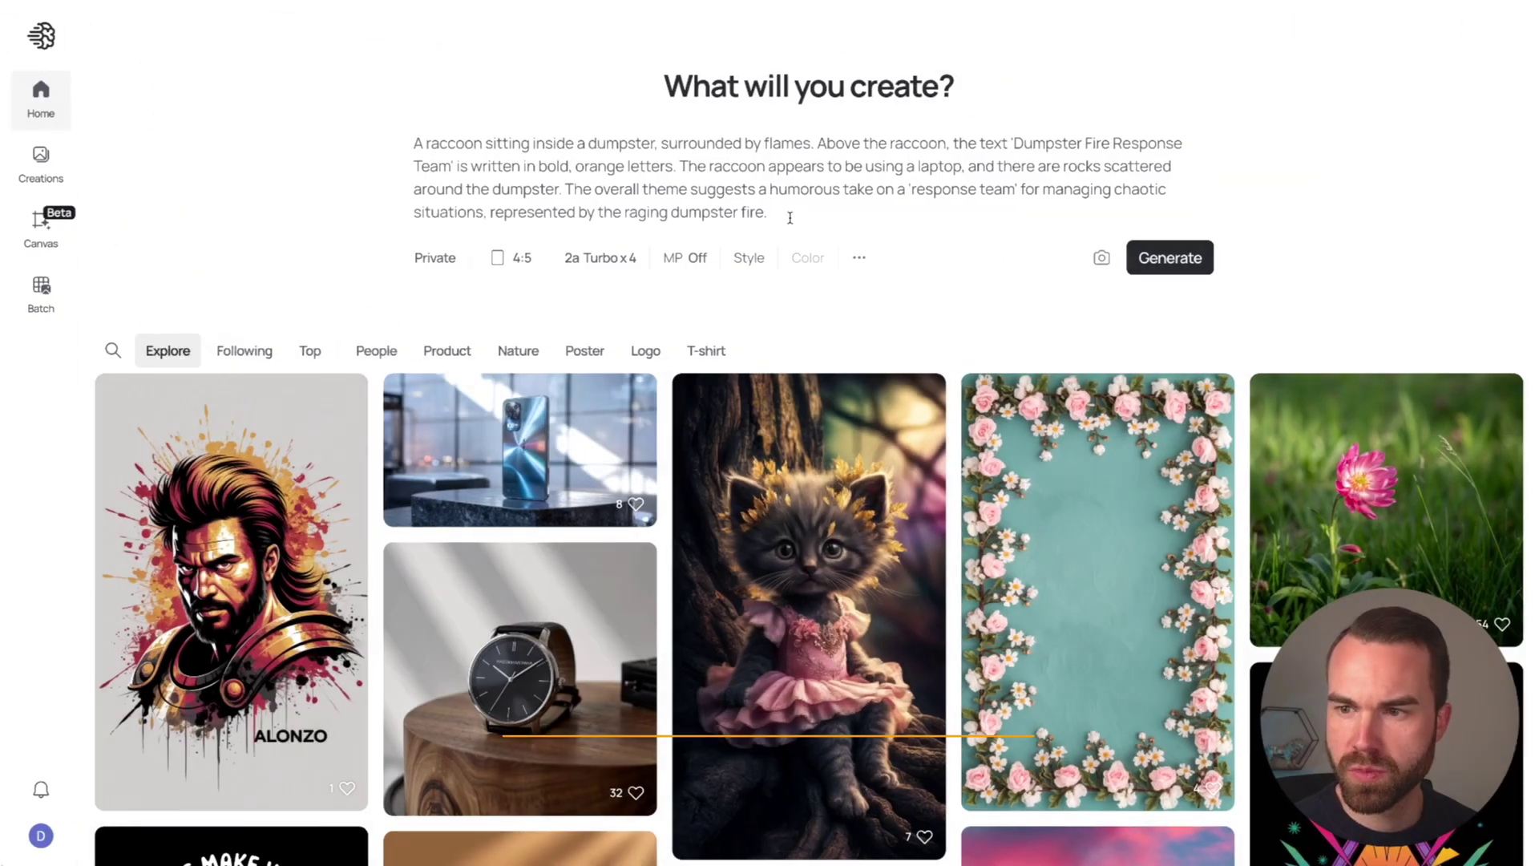
pyautogui.moveTo(768, 213); pyautogui.dragTo(292, 148)
# Replace the raccoon prompt with the pasted goat prompt and enlarge the page
pyautogui.press('BackSpace')
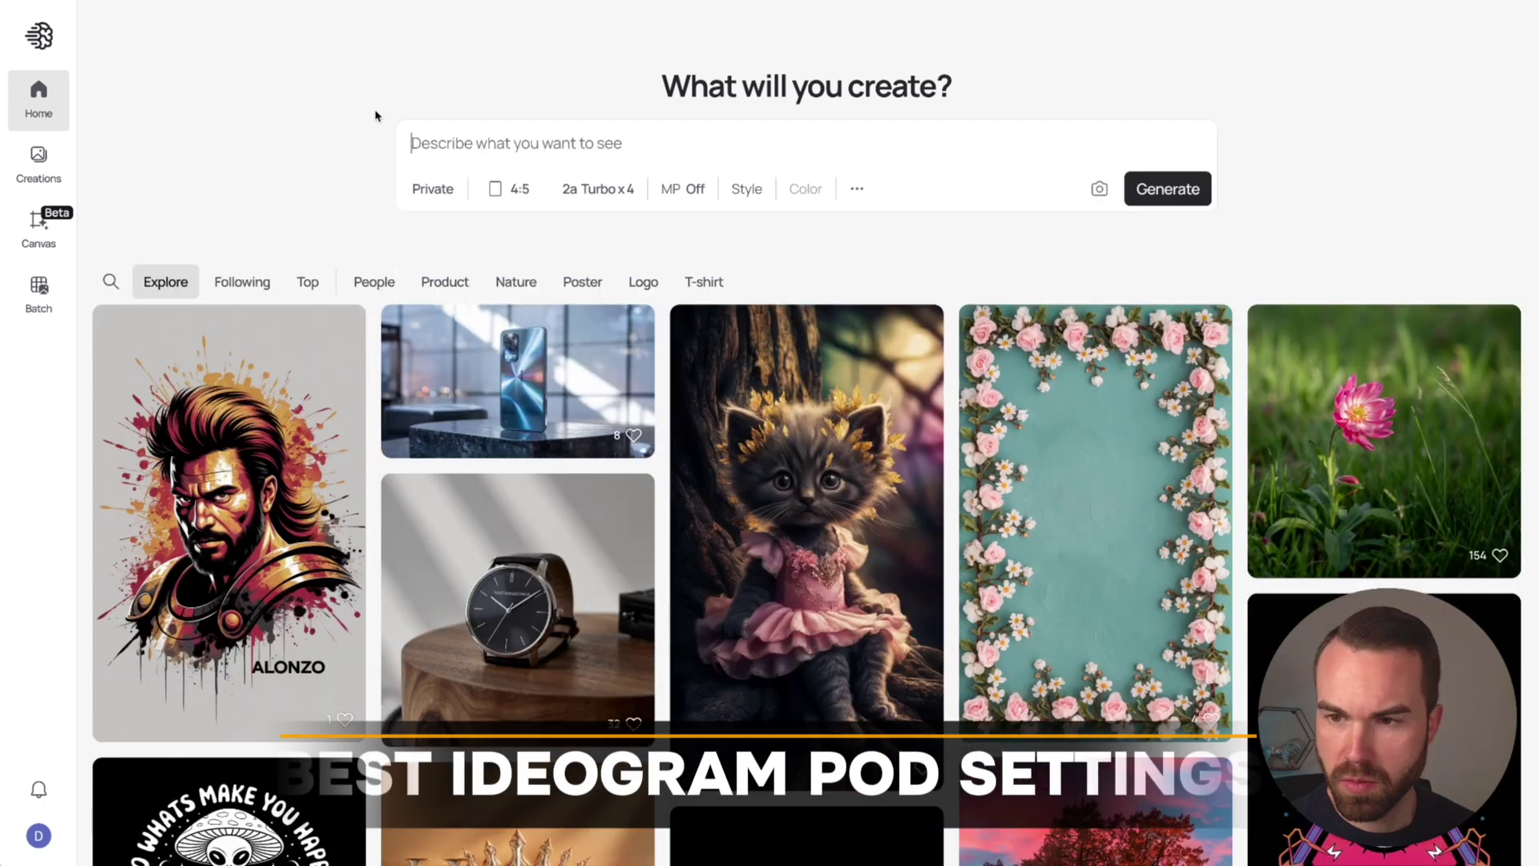
pyautogui.hotkey('ctrl', 'v')
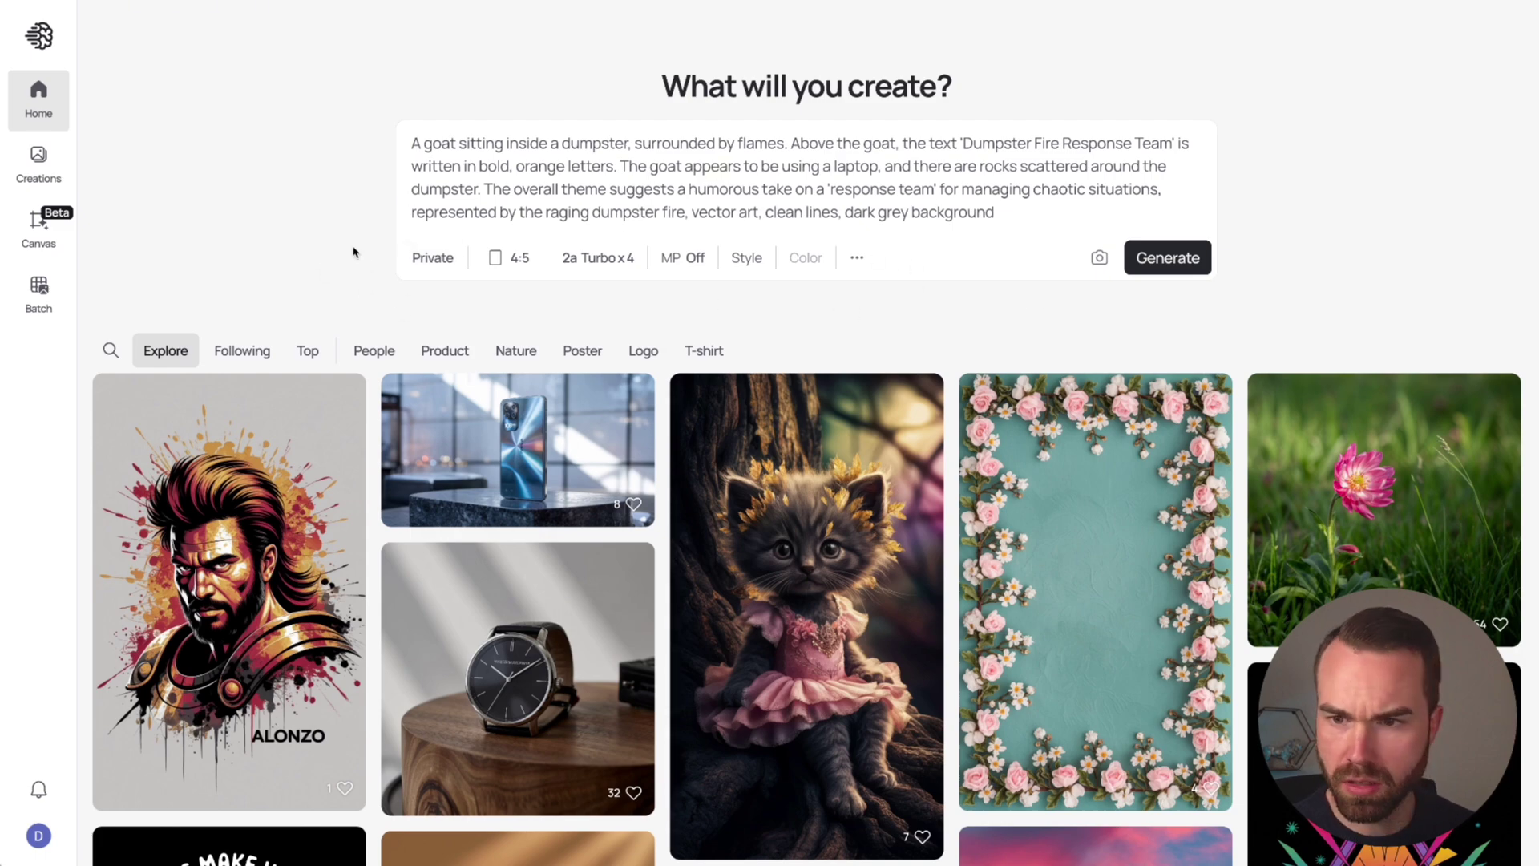
pyautogui.hotkey('ctrl', '+')
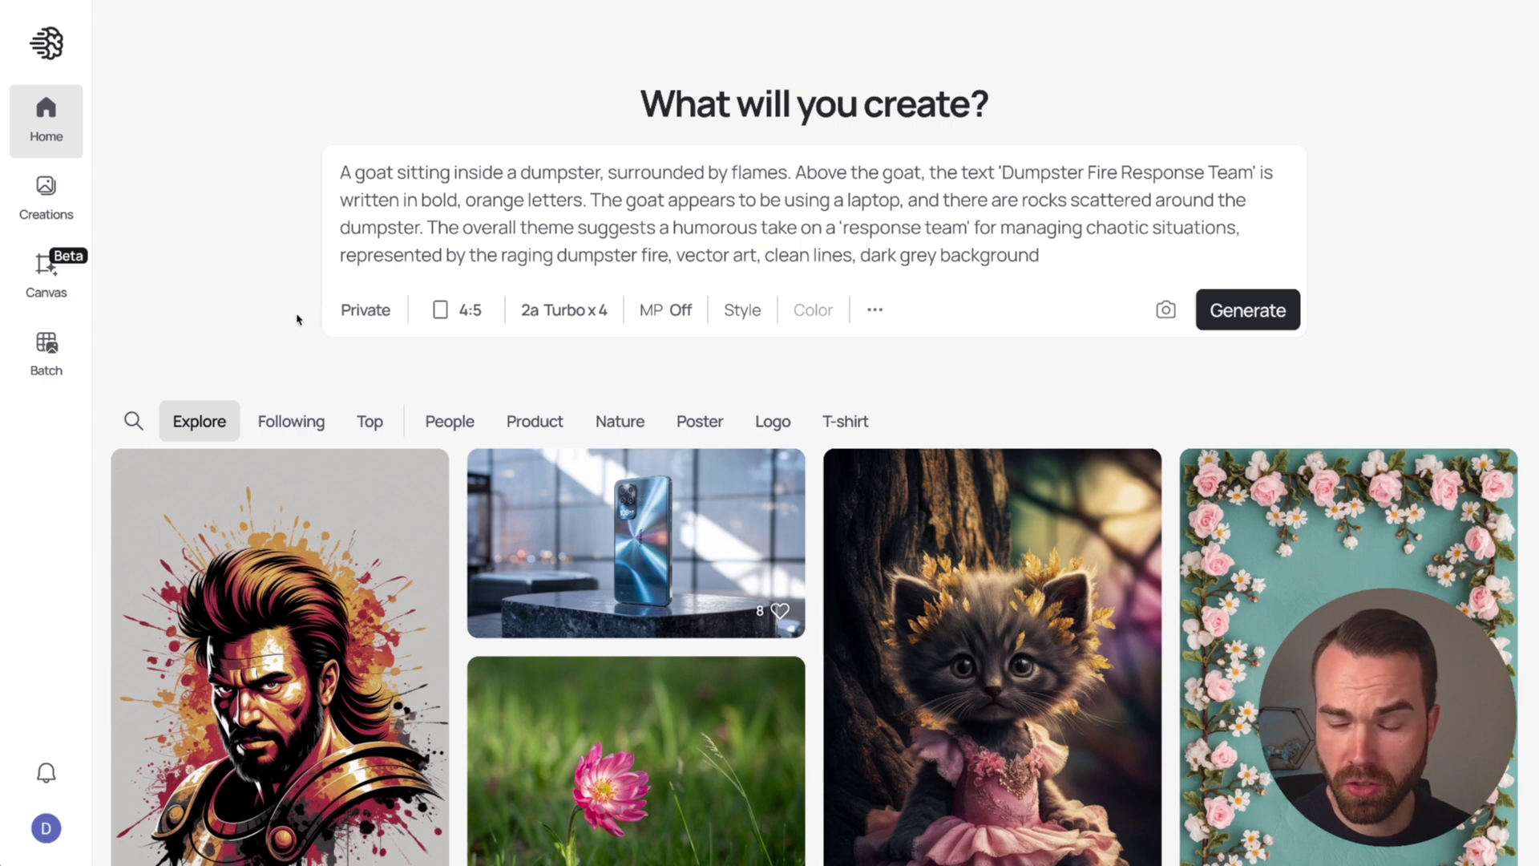
# Leave the generation set to Private and check the 4:5 aspect ratio
pyautogui.click(376, 315)
pyautogui.click(376, 315)
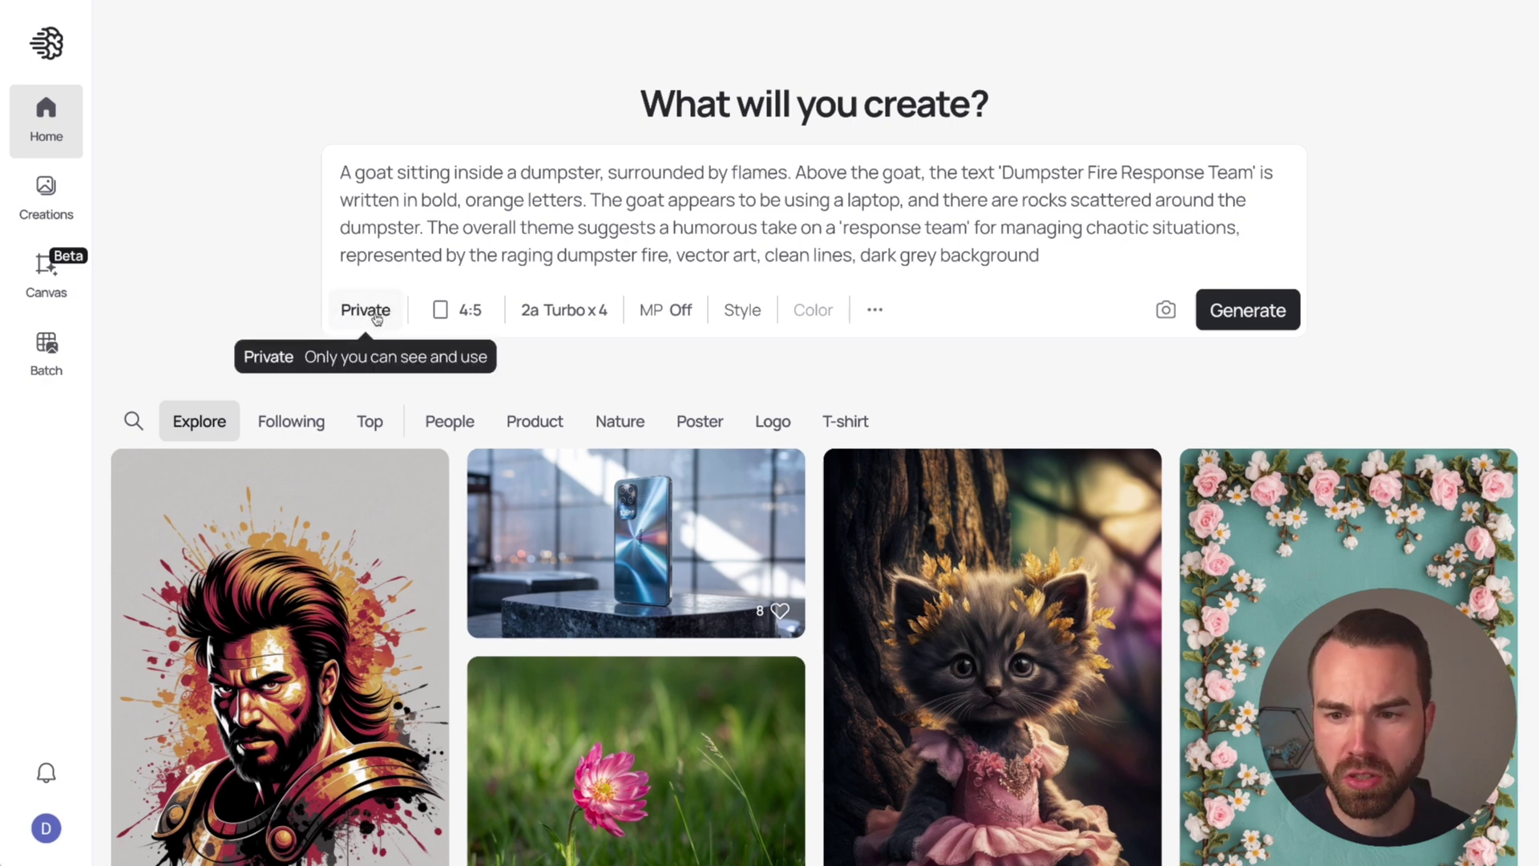
pyautogui.click(376, 317)
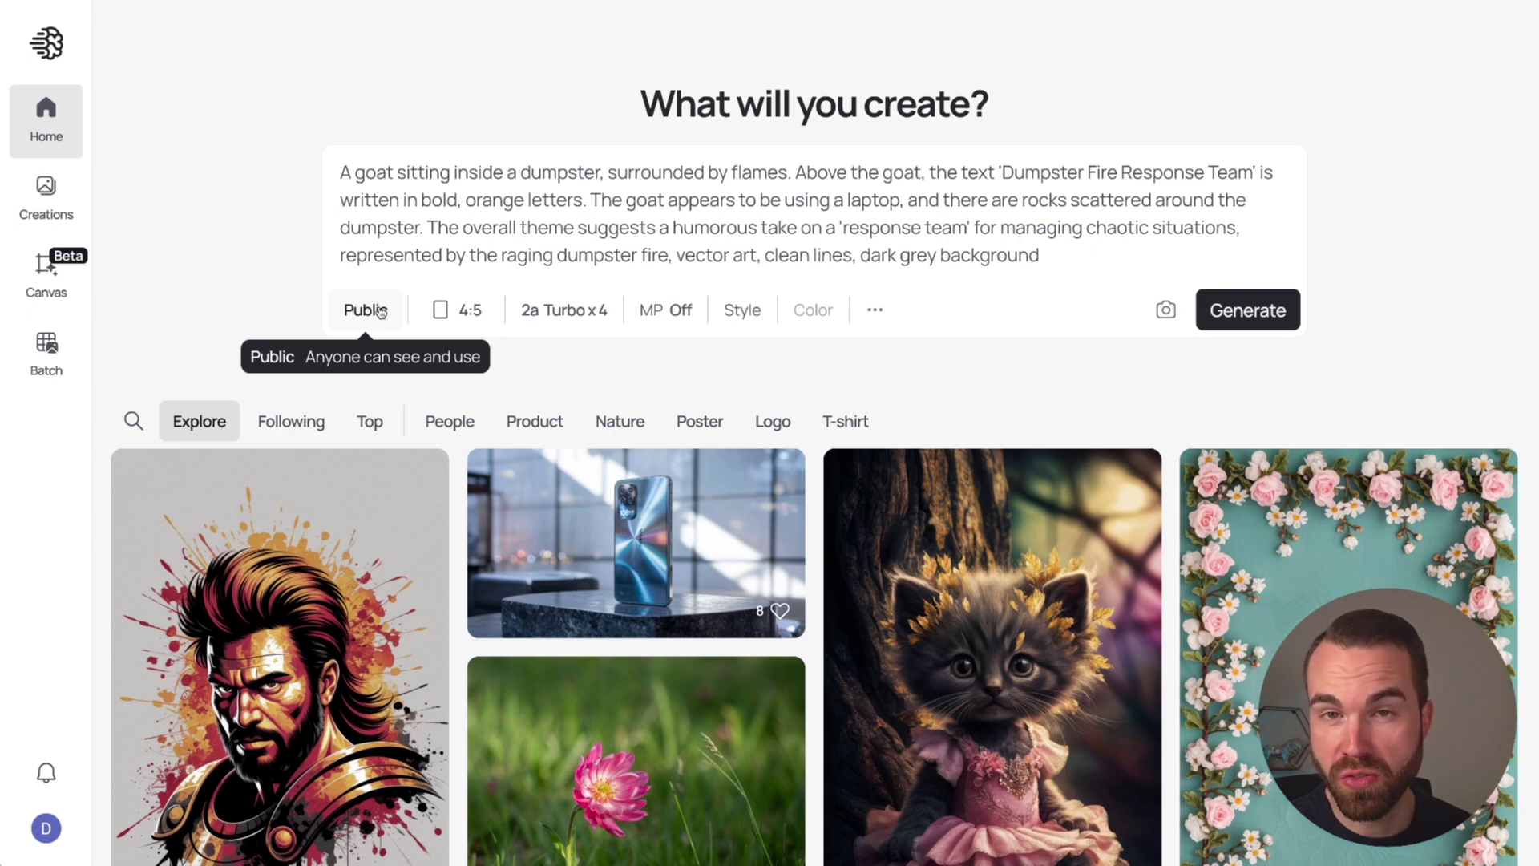
pyautogui.click(373, 318)
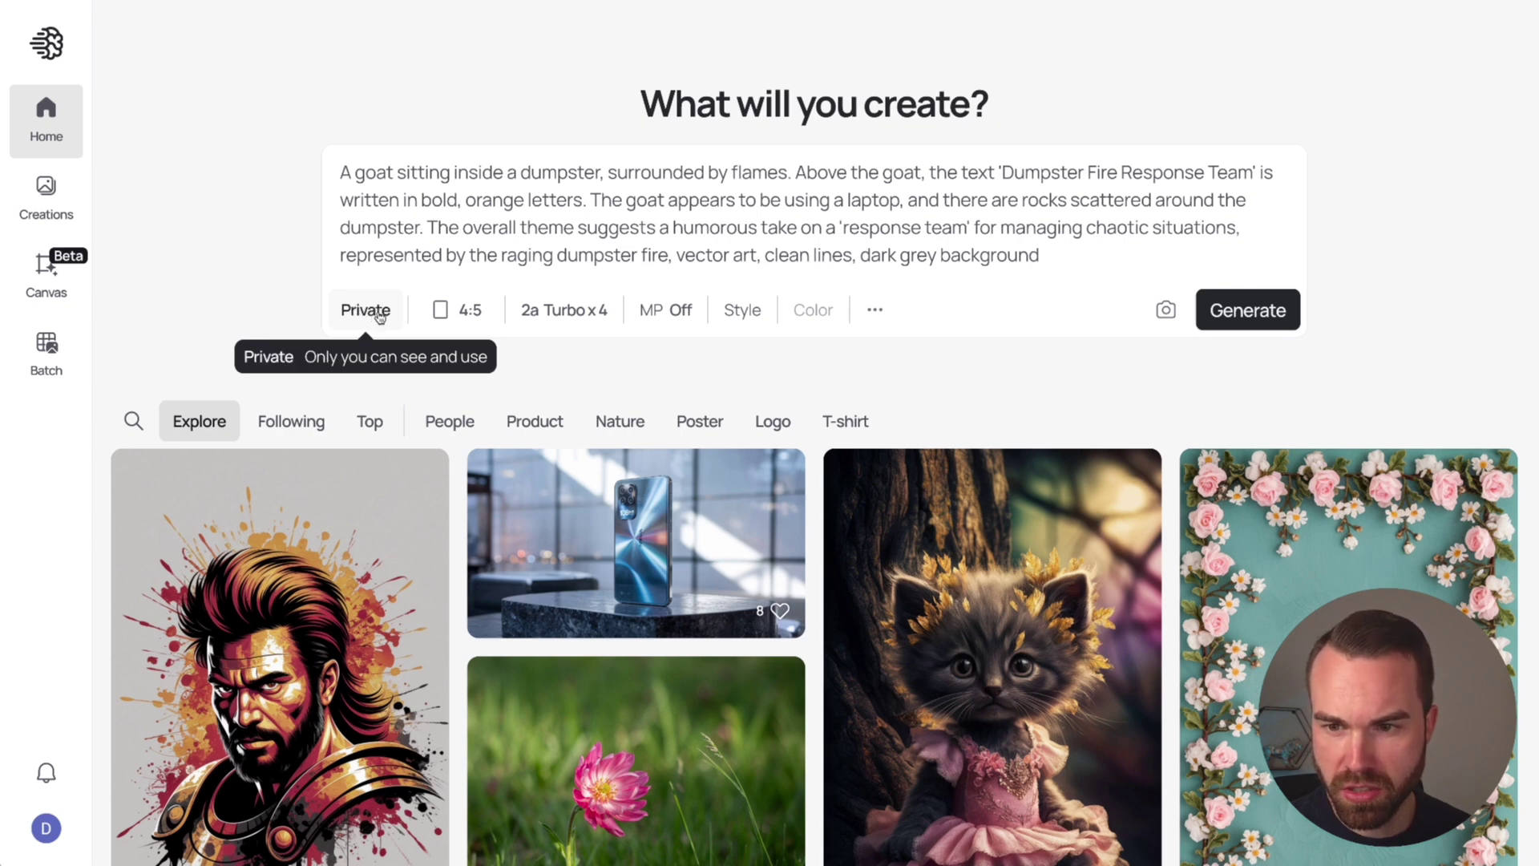
pyautogui.click(470, 312)
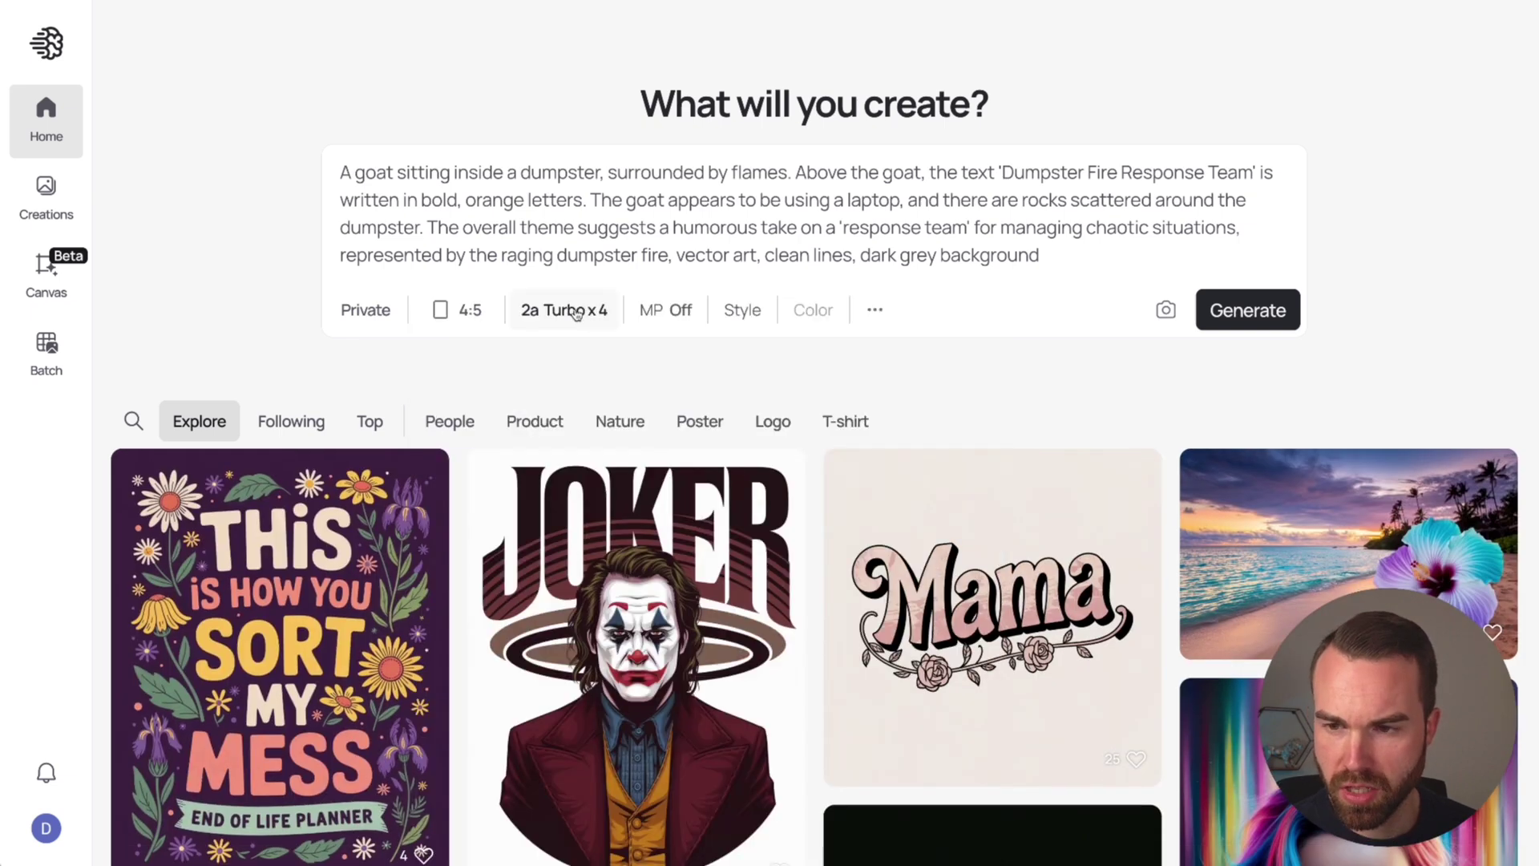
# Compare the 2.0 and 3.0 models and render speeds, settling on Default
pyautogui.moveTo(573, 313)
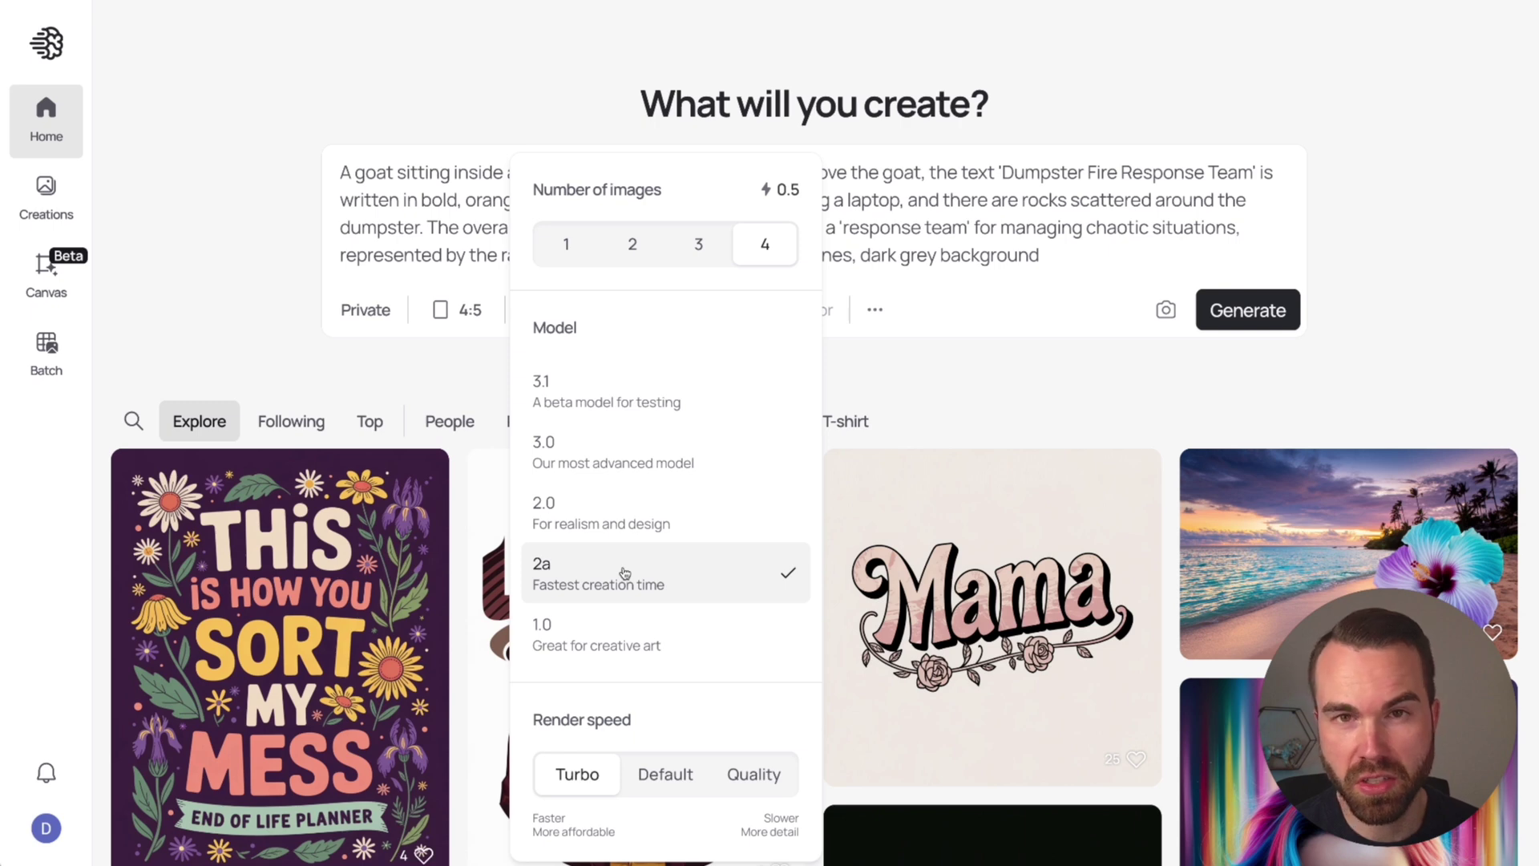
pyautogui.click(633, 516)
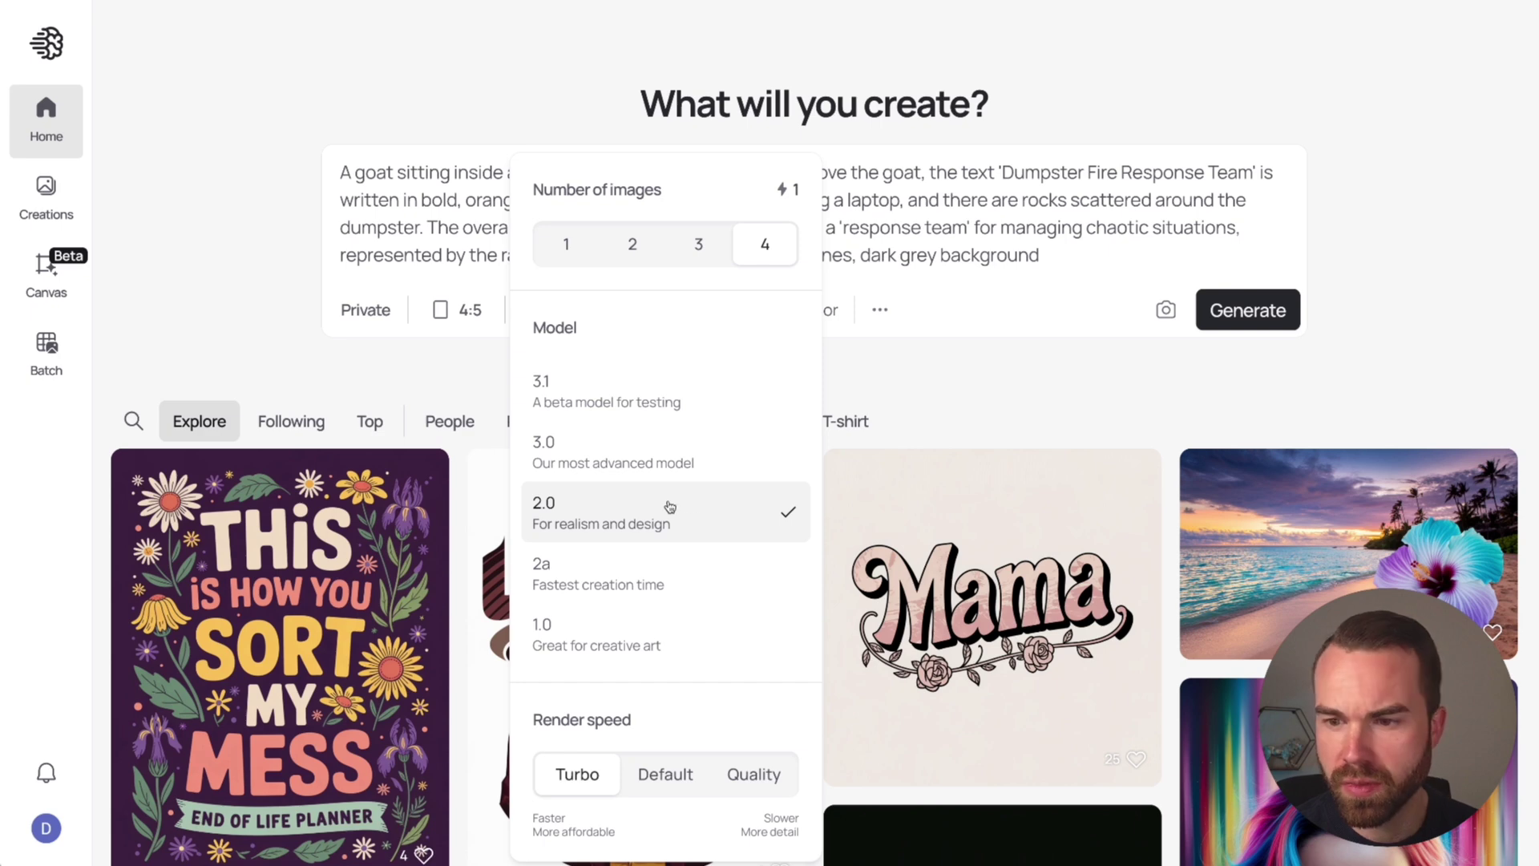
pyautogui.click(644, 455)
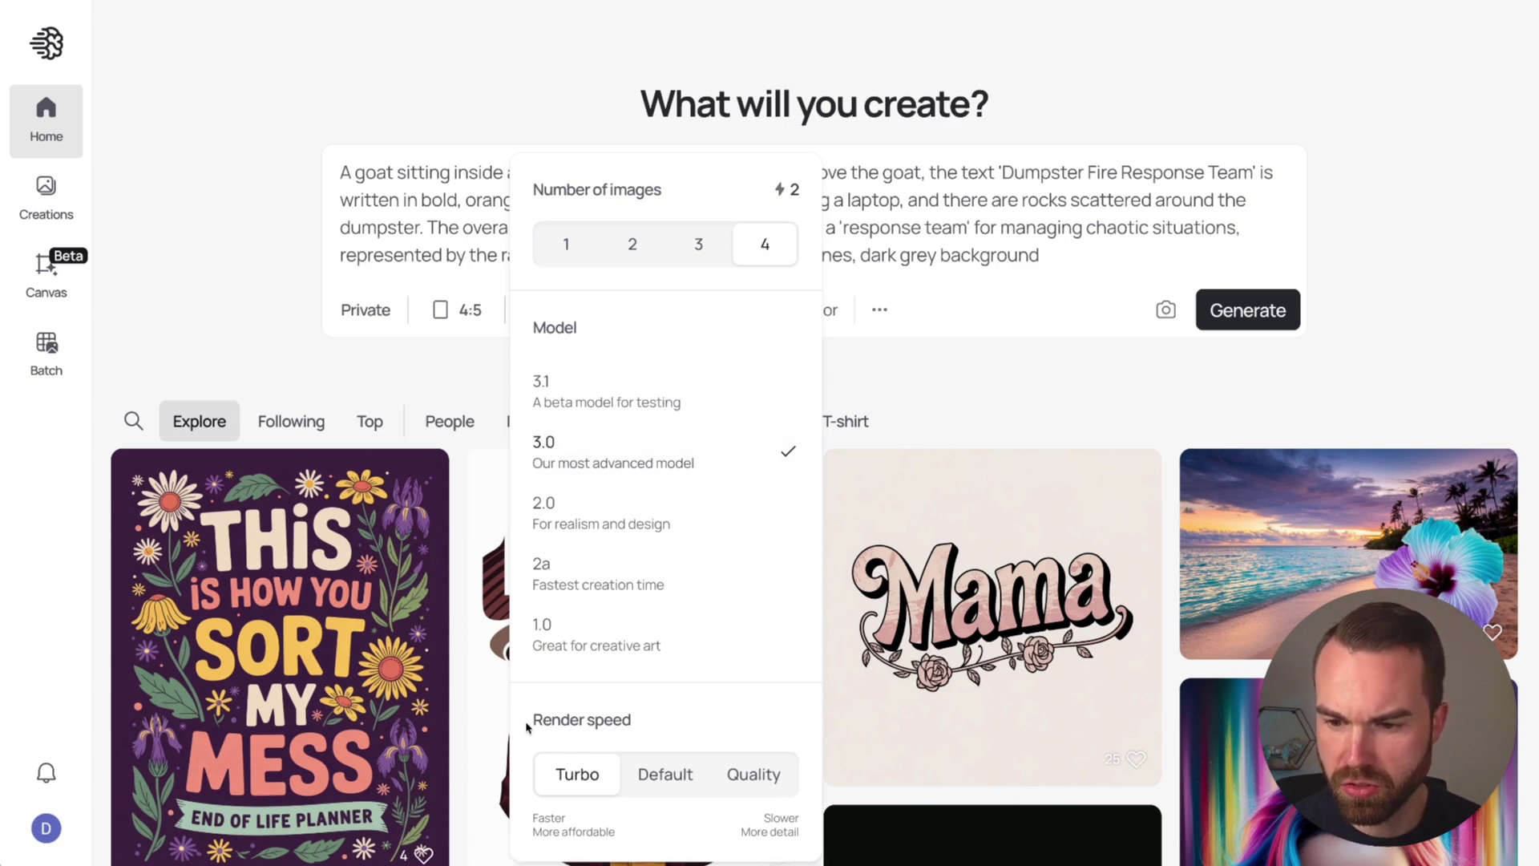
pyautogui.click(663, 776)
pyautogui.click(731, 776)
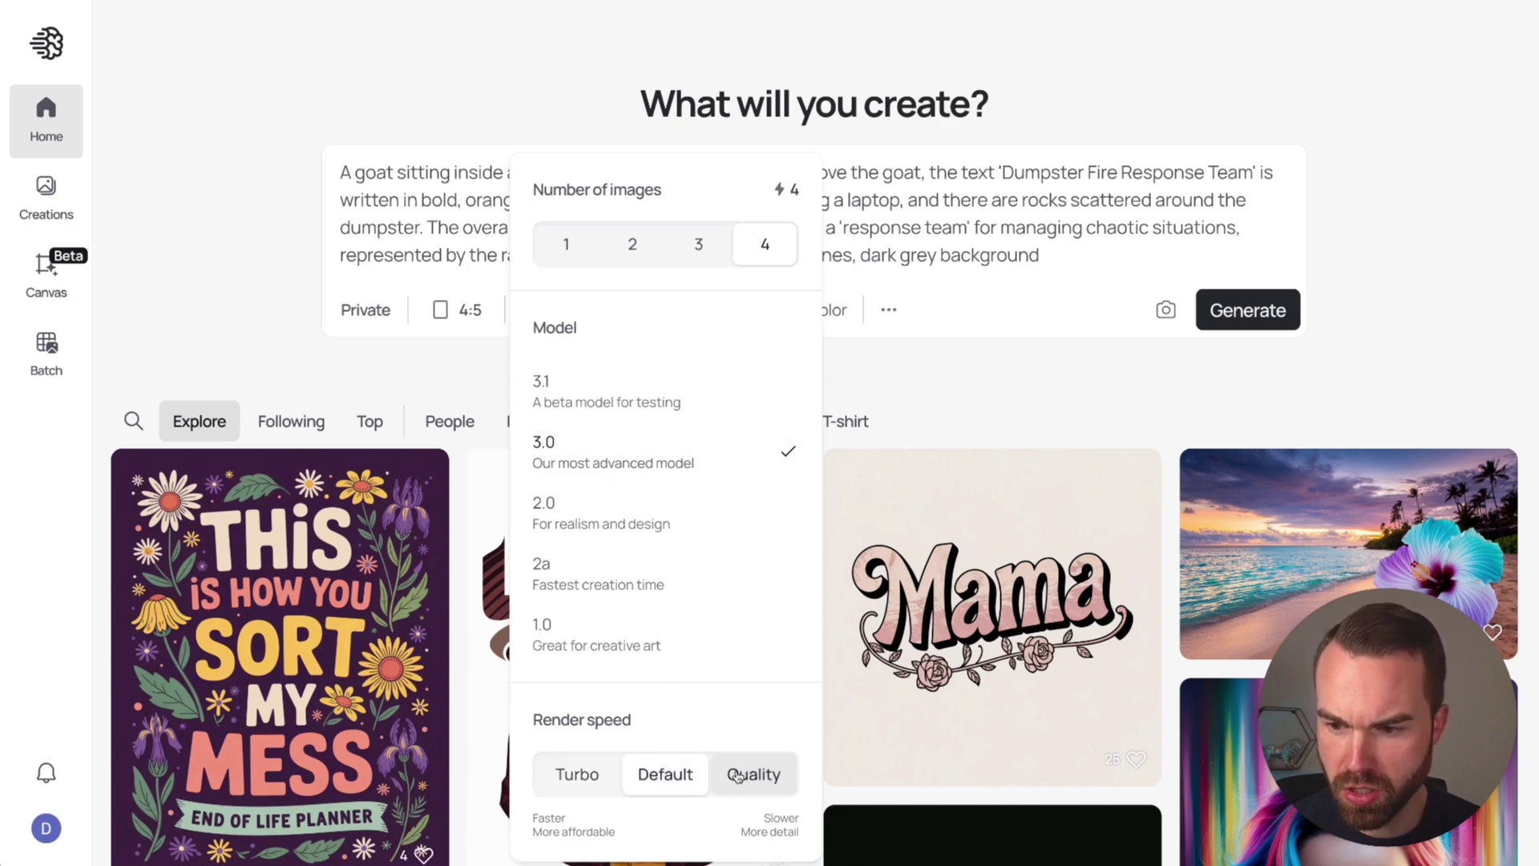
pyautogui.click(579, 774)
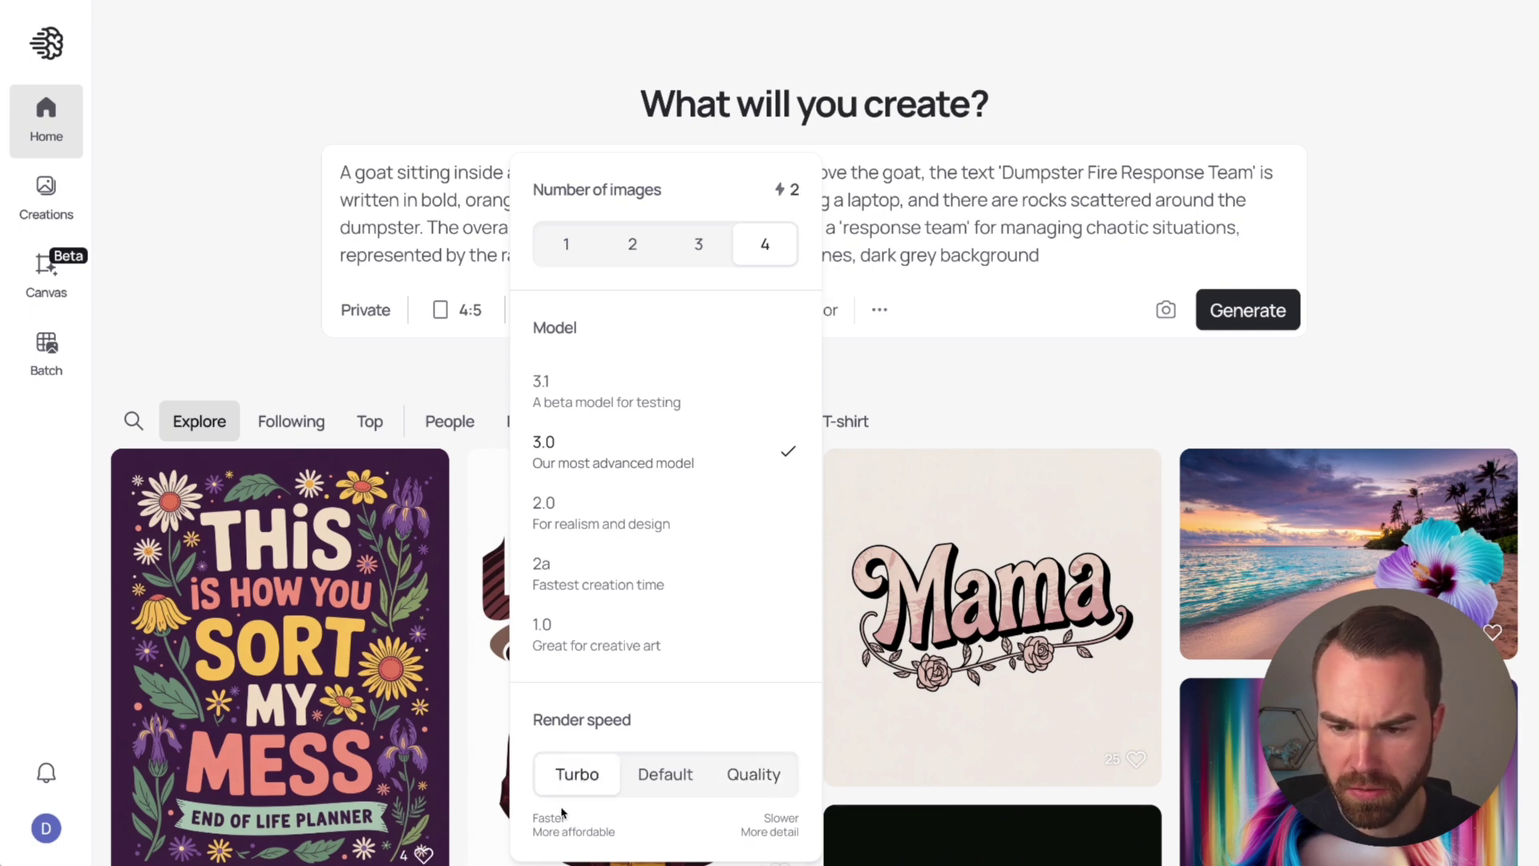
pyautogui.click(760, 779)
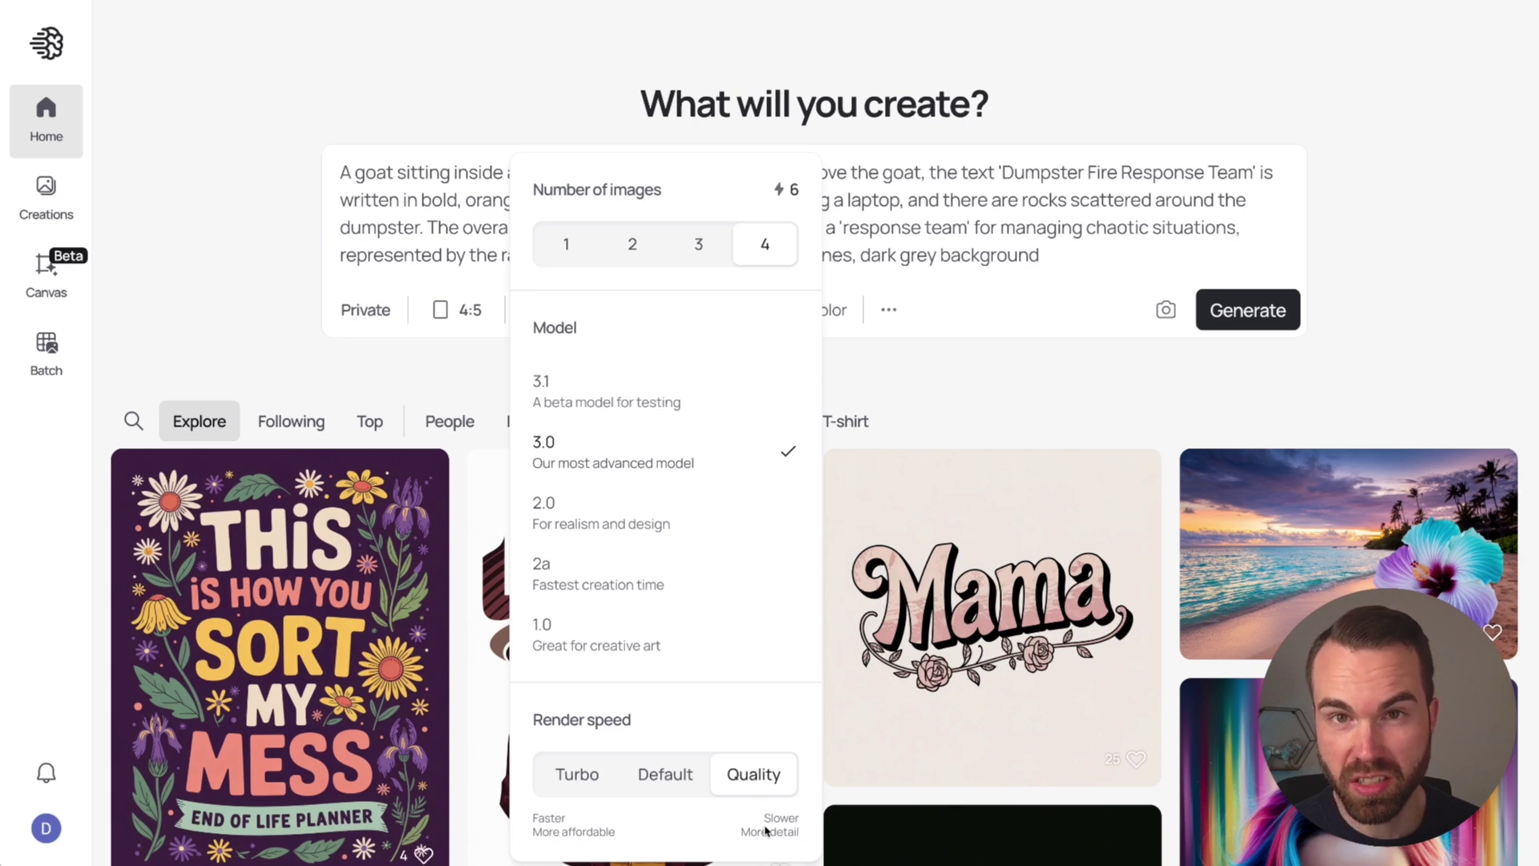
pyautogui.click(671, 784)
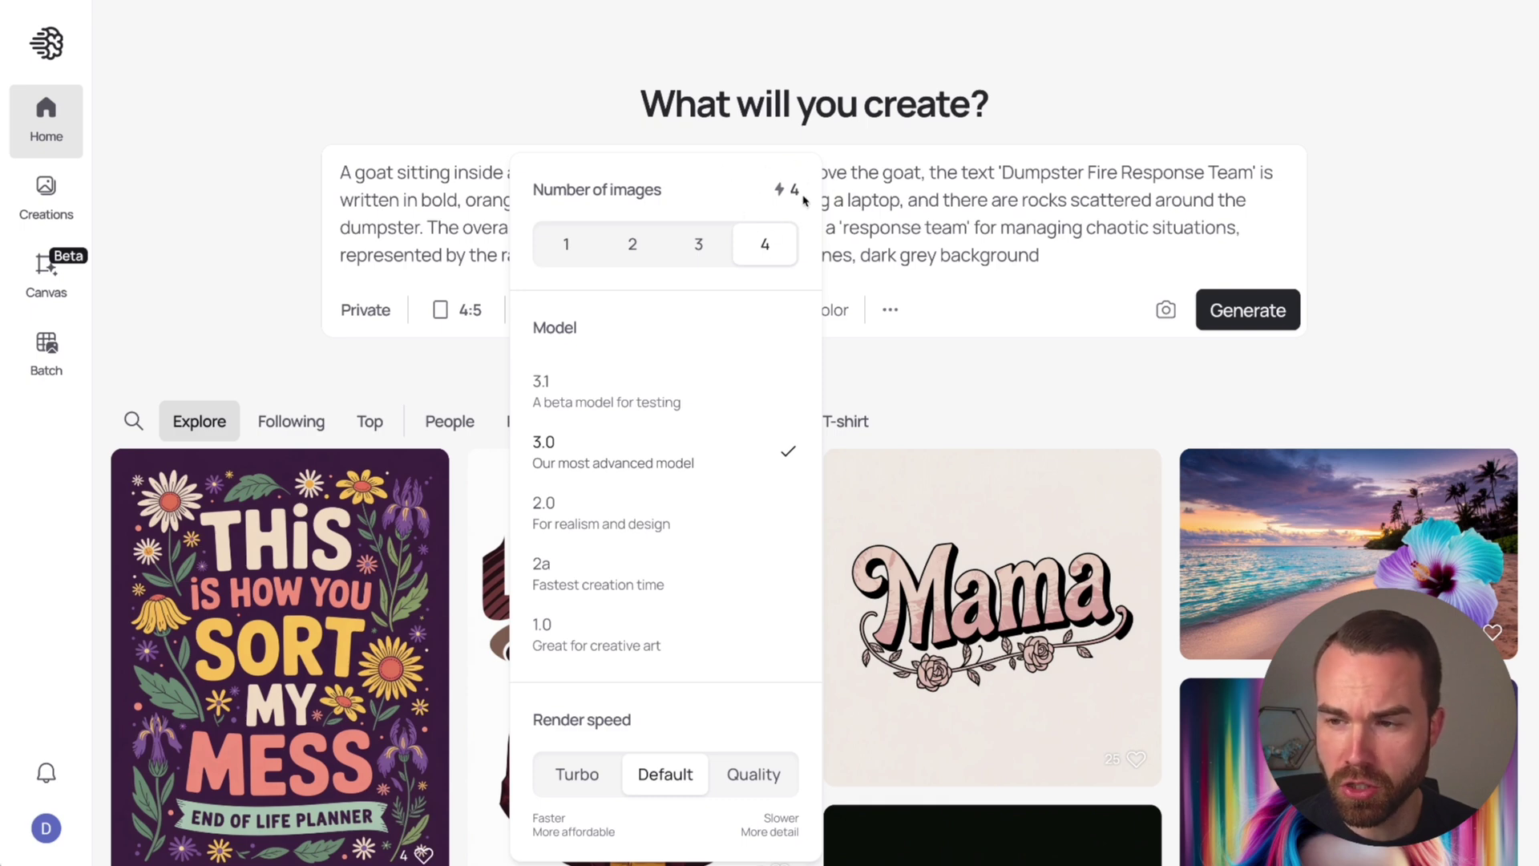
# Try the 2.0 and 2a models, then return to the 3.0 model
pyautogui.click(673, 511)
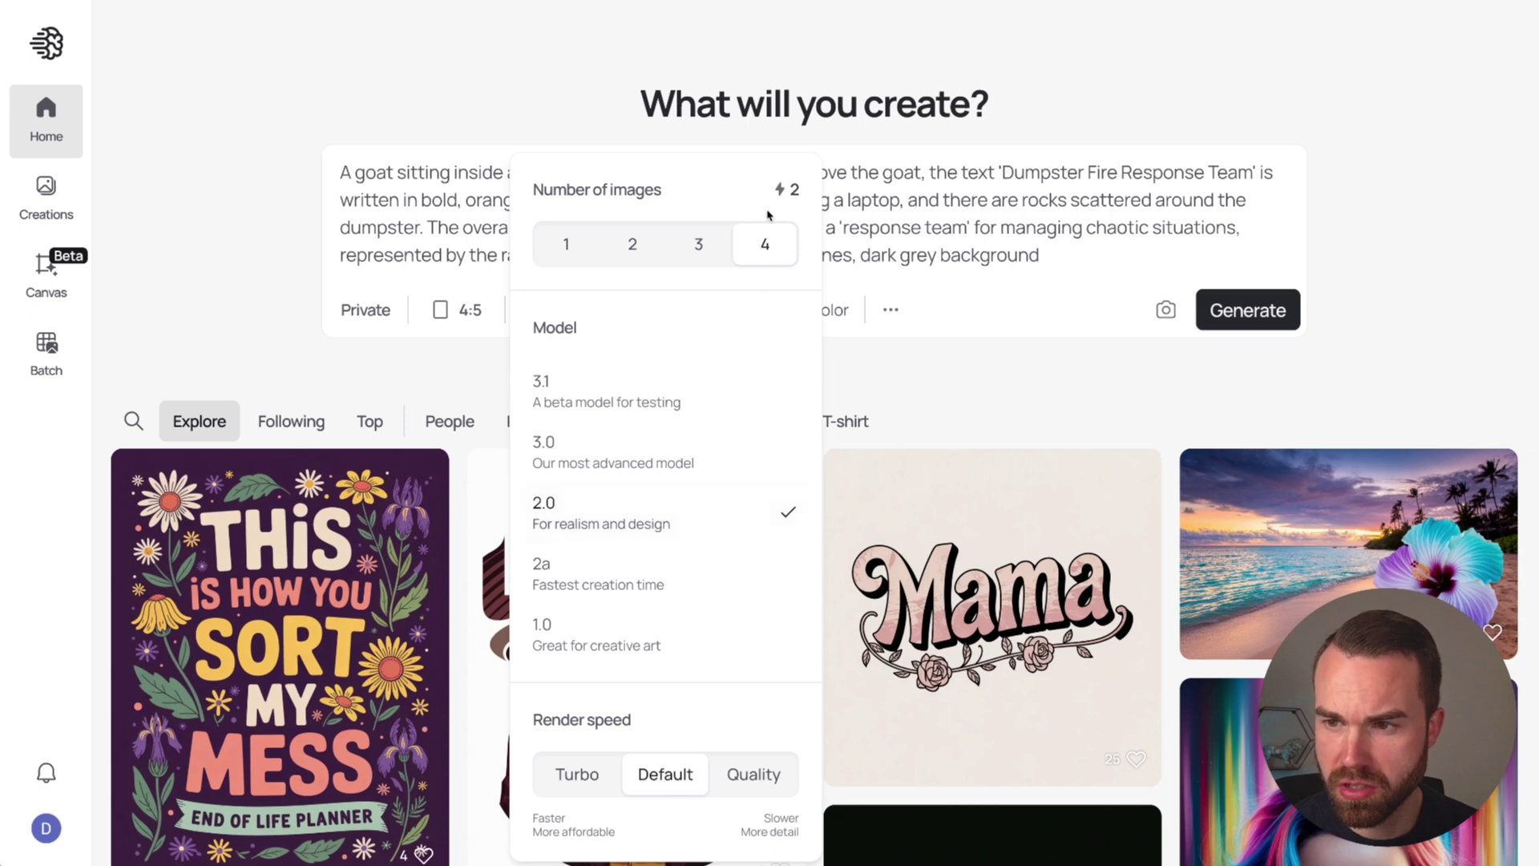
pyautogui.moveTo(794, 190)
pyautogui.click(690, 566)
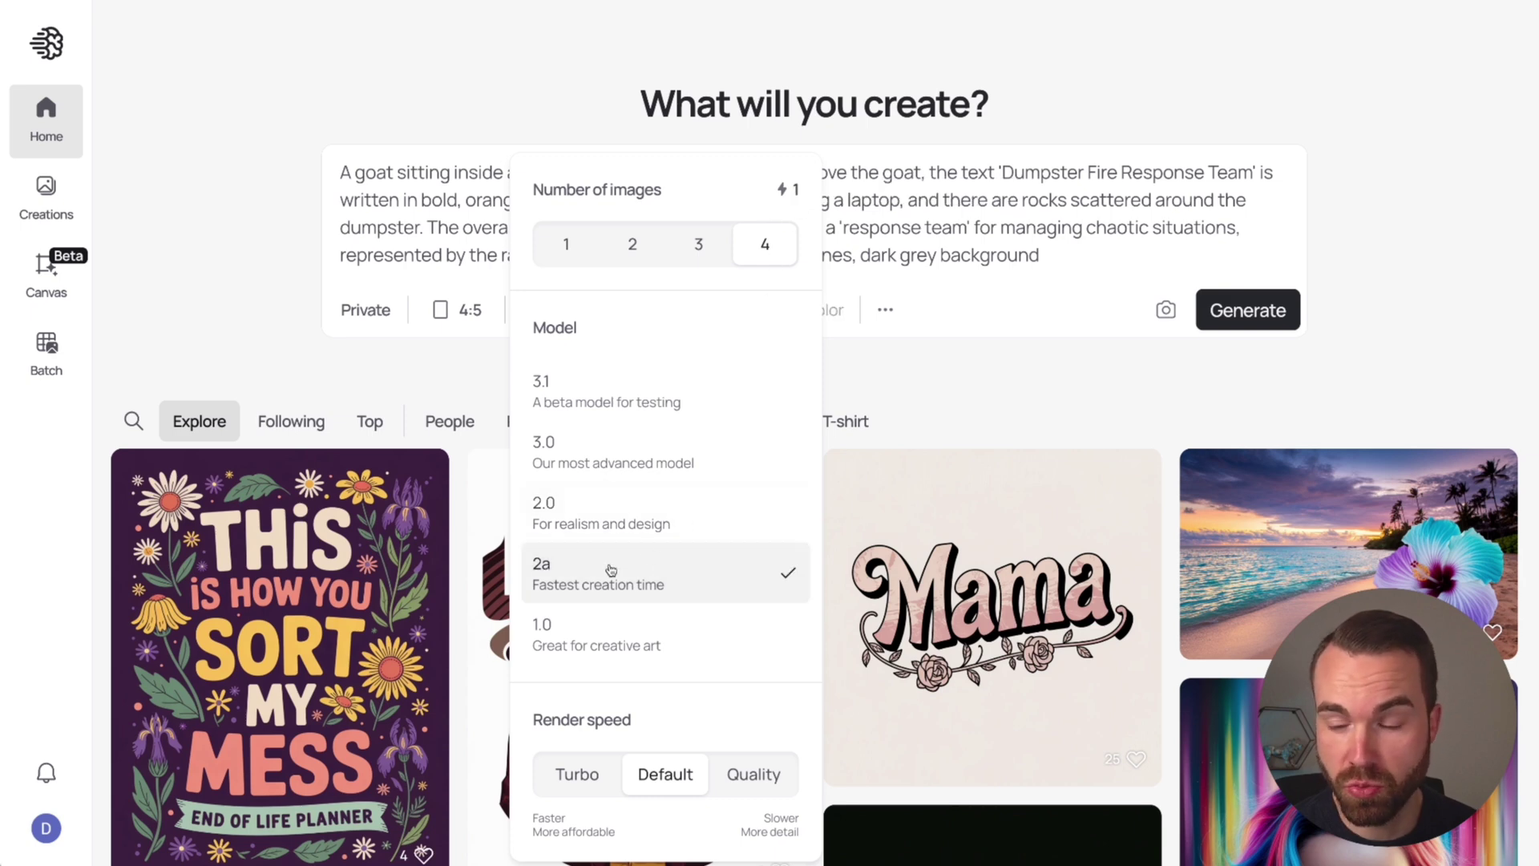
pyautogui.click(615, 455)
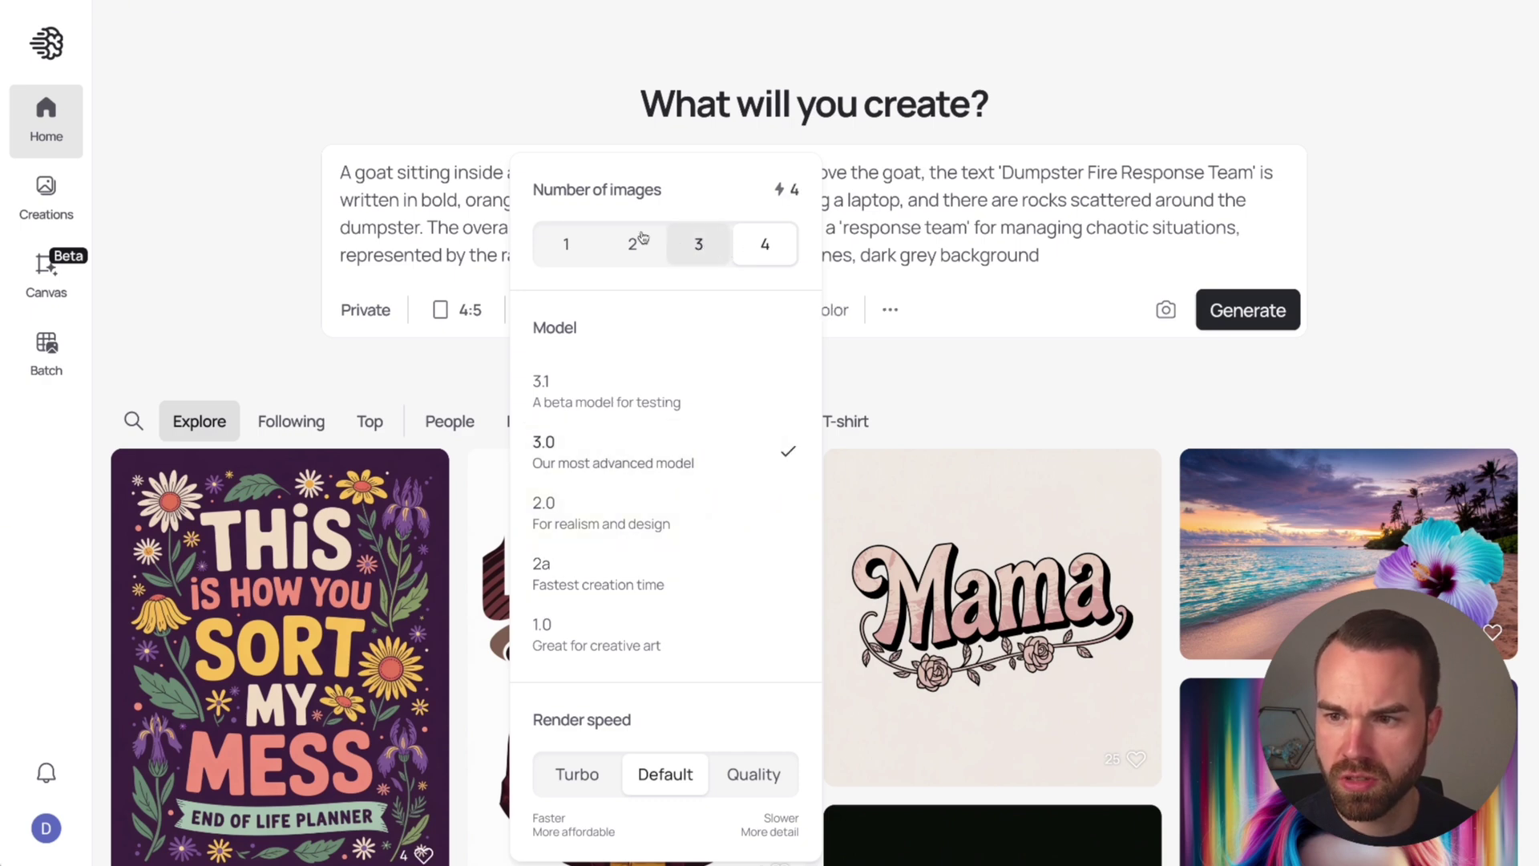
# Set generation to 4 images per run and confirm Magic Prompt stays Off
pyautogui.click(695, 243)
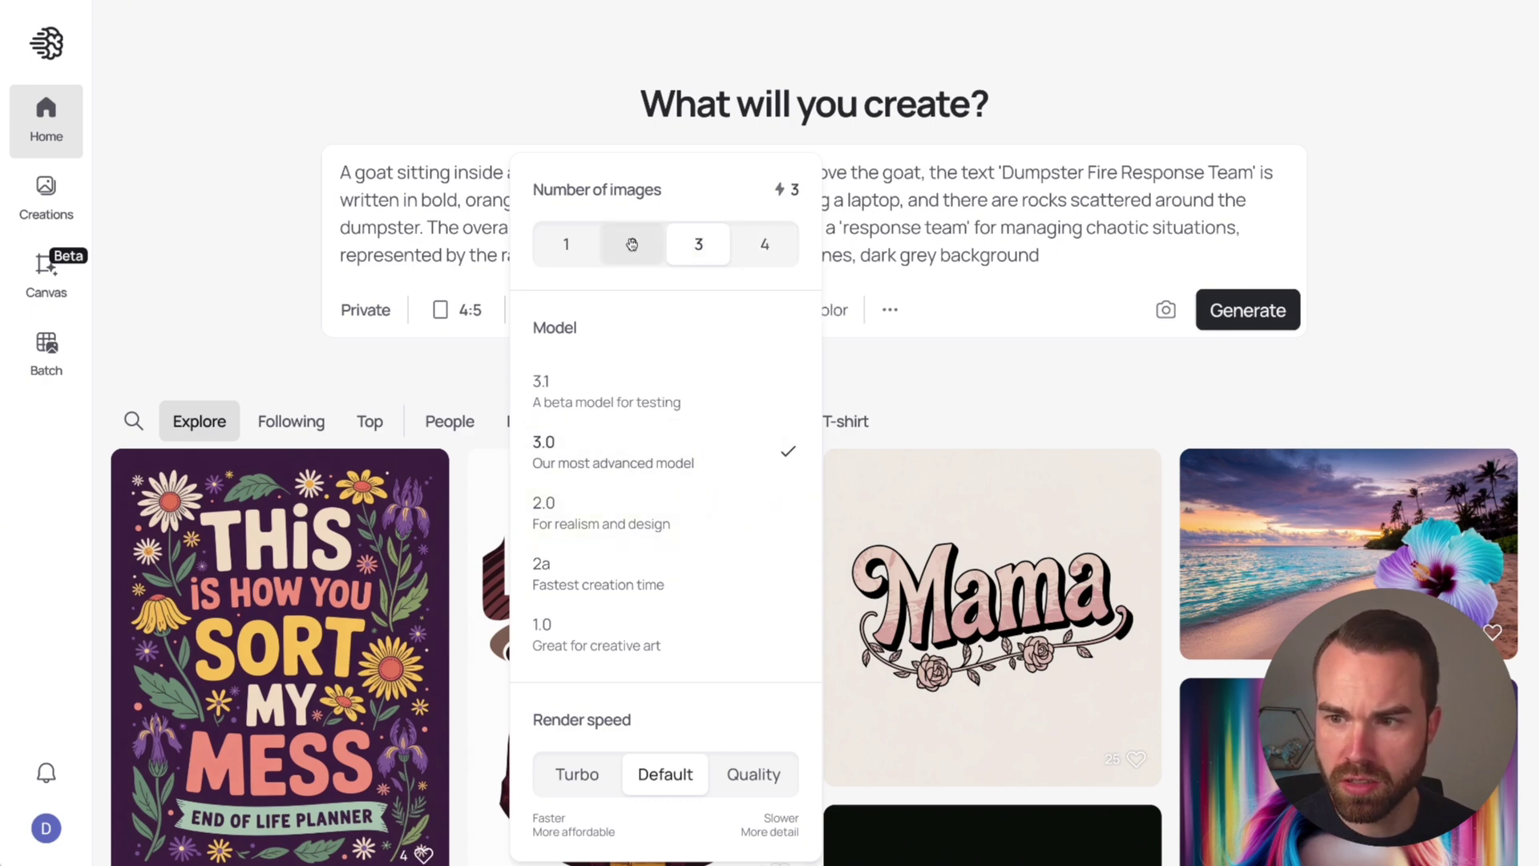
pyautogui.click(631, 243)
pyautogui.click(688, 245)
pyautogui.click(762, 244)
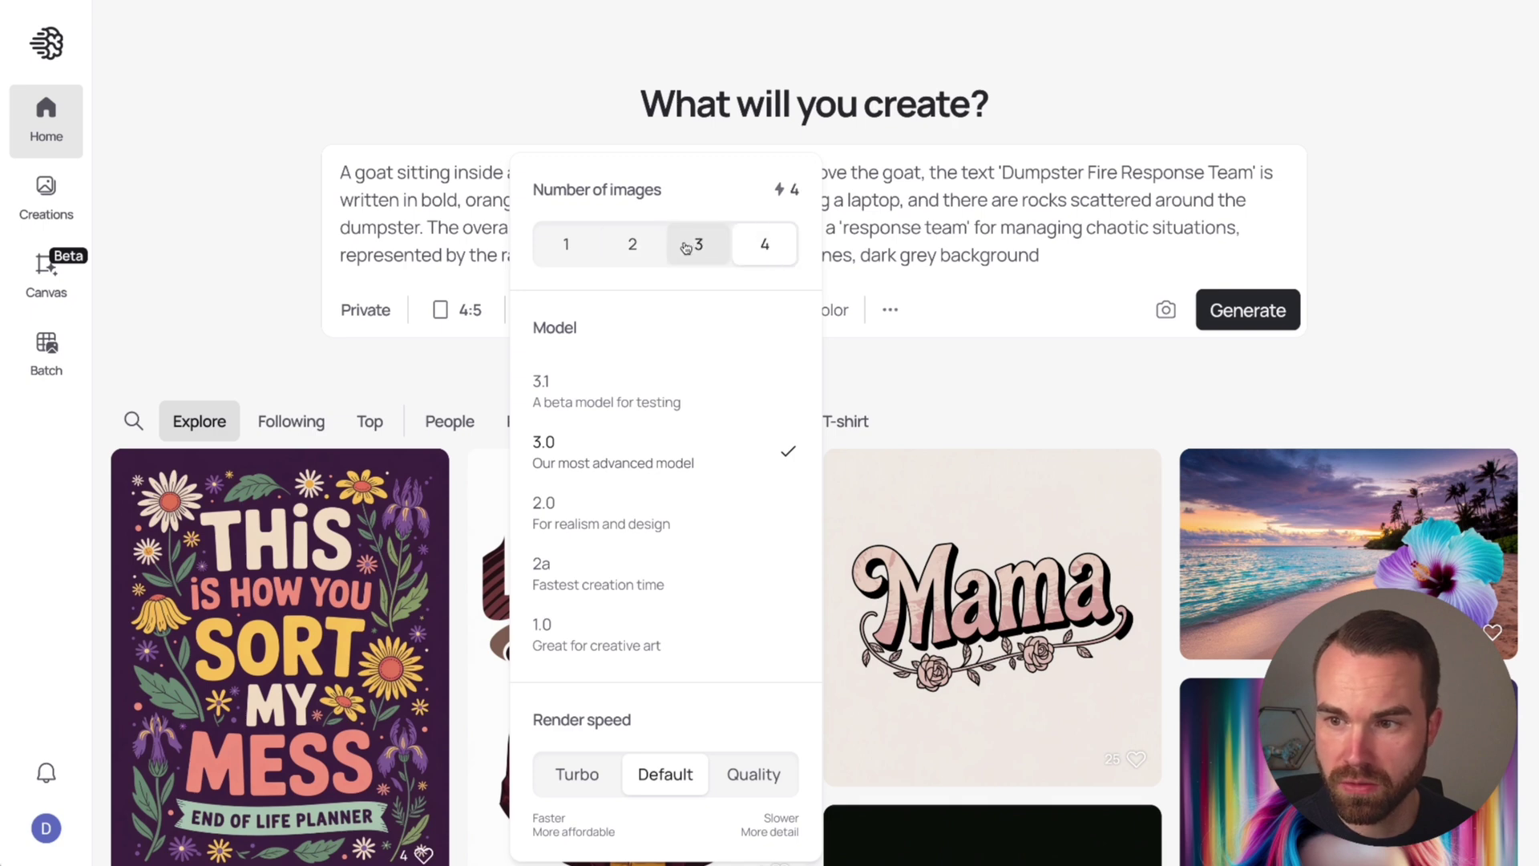
pyautogui.click(700, 246)
pyautogui.click(769, 245)
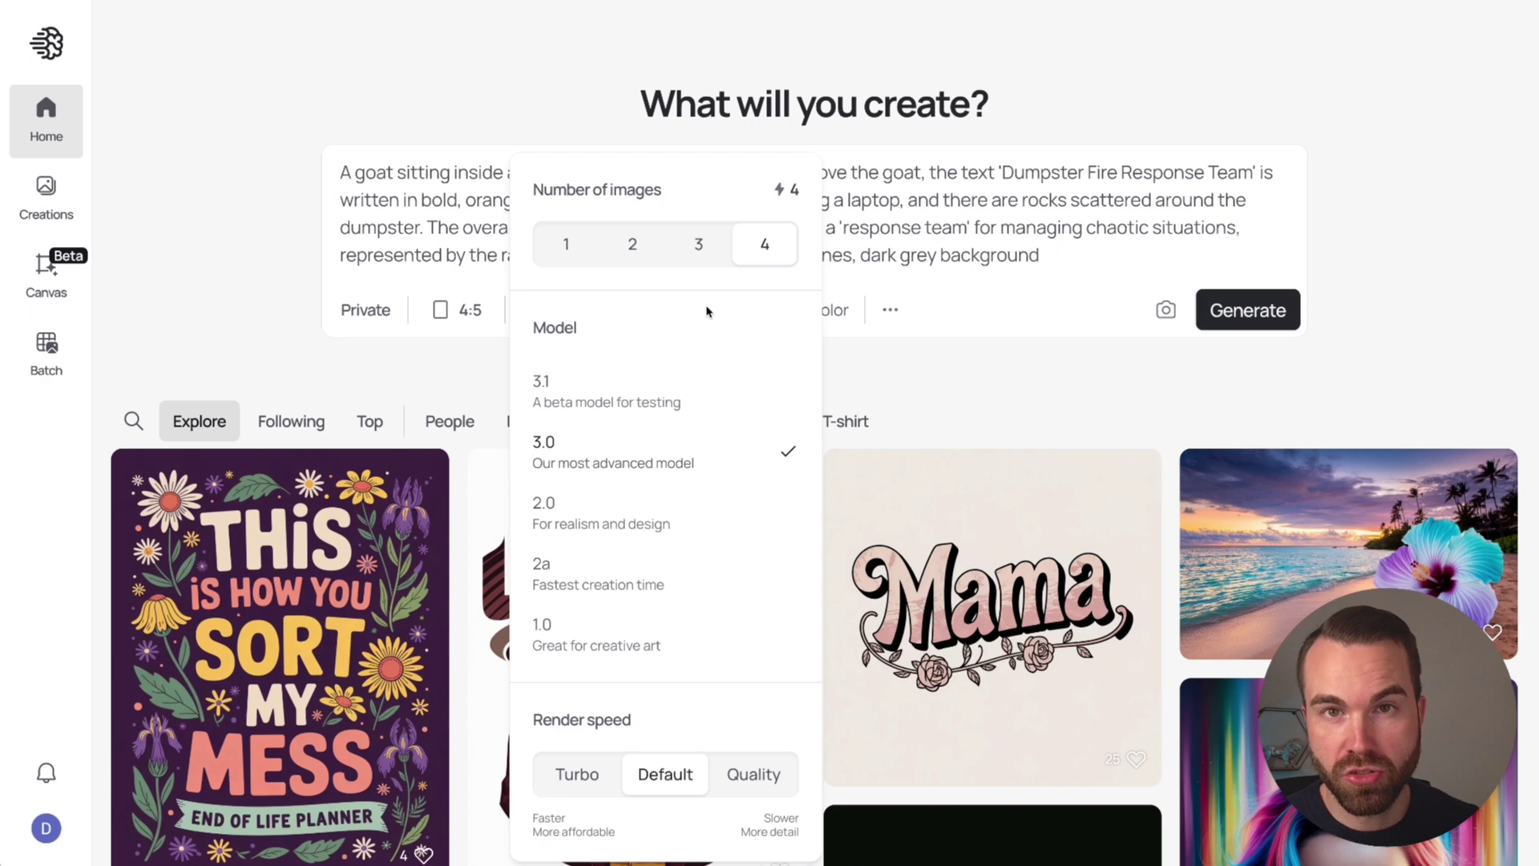
pyautogui.click(674, 311)
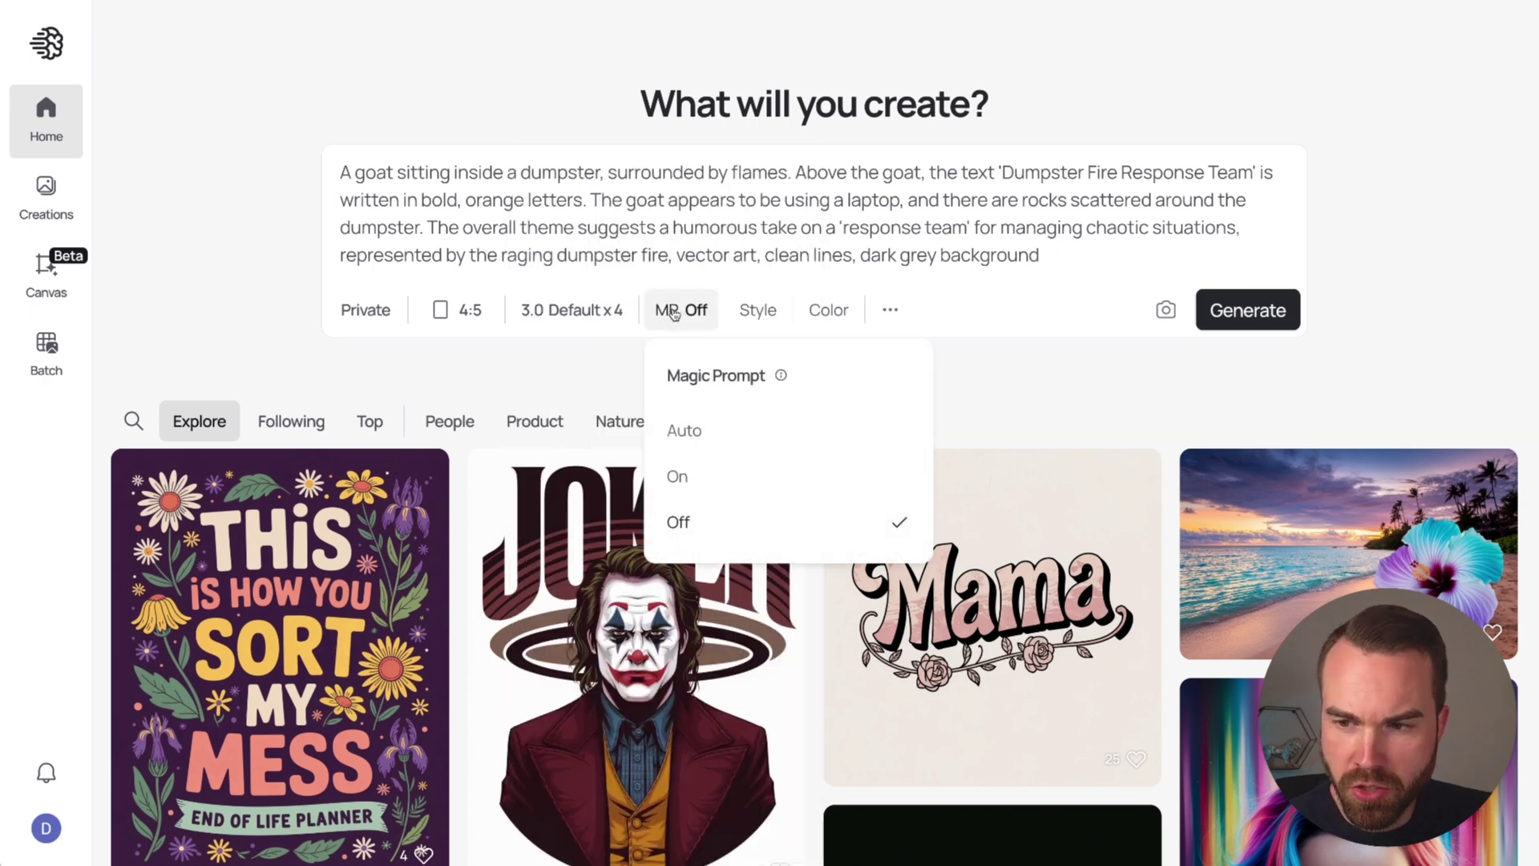
# Choose the Design style, leaving the colour palette on Auto
pyautogui.click(787, 527)
pyautogui.click(758, 310)
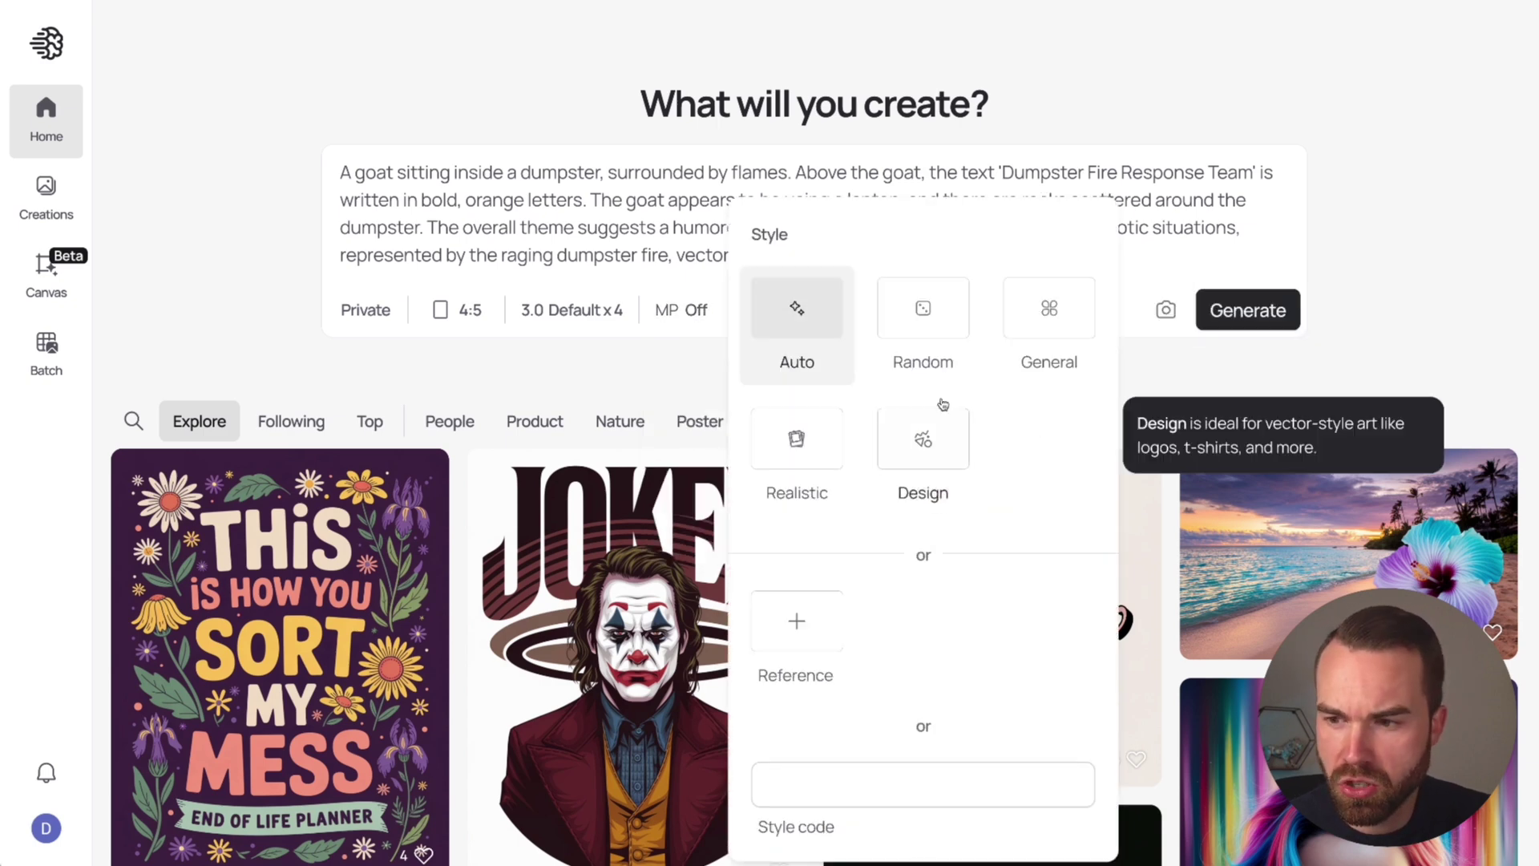
pyautogui.click(930, 445)
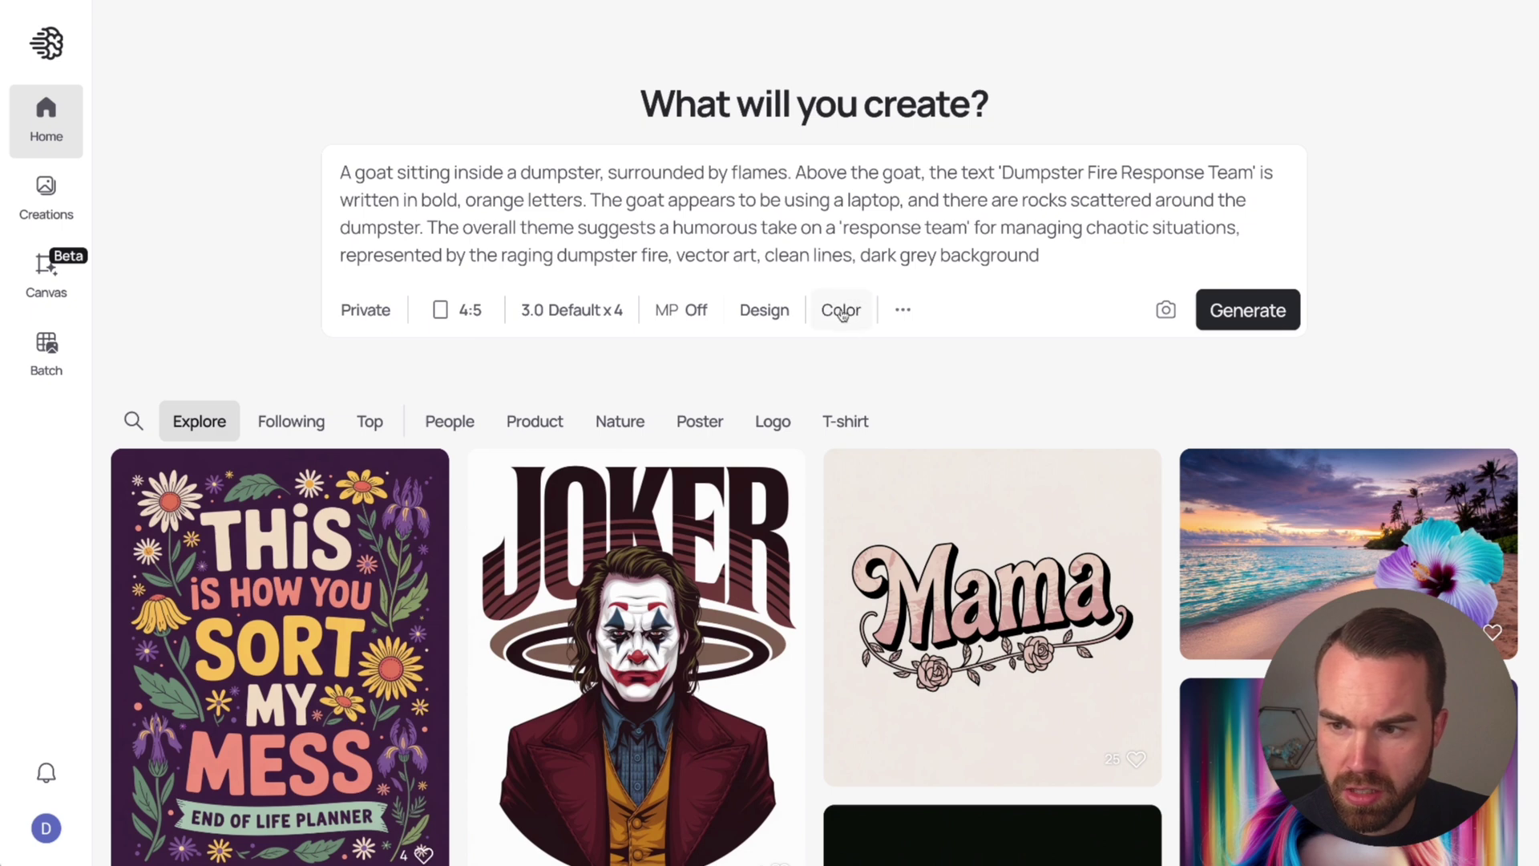
pyautogui.click(852, 319)
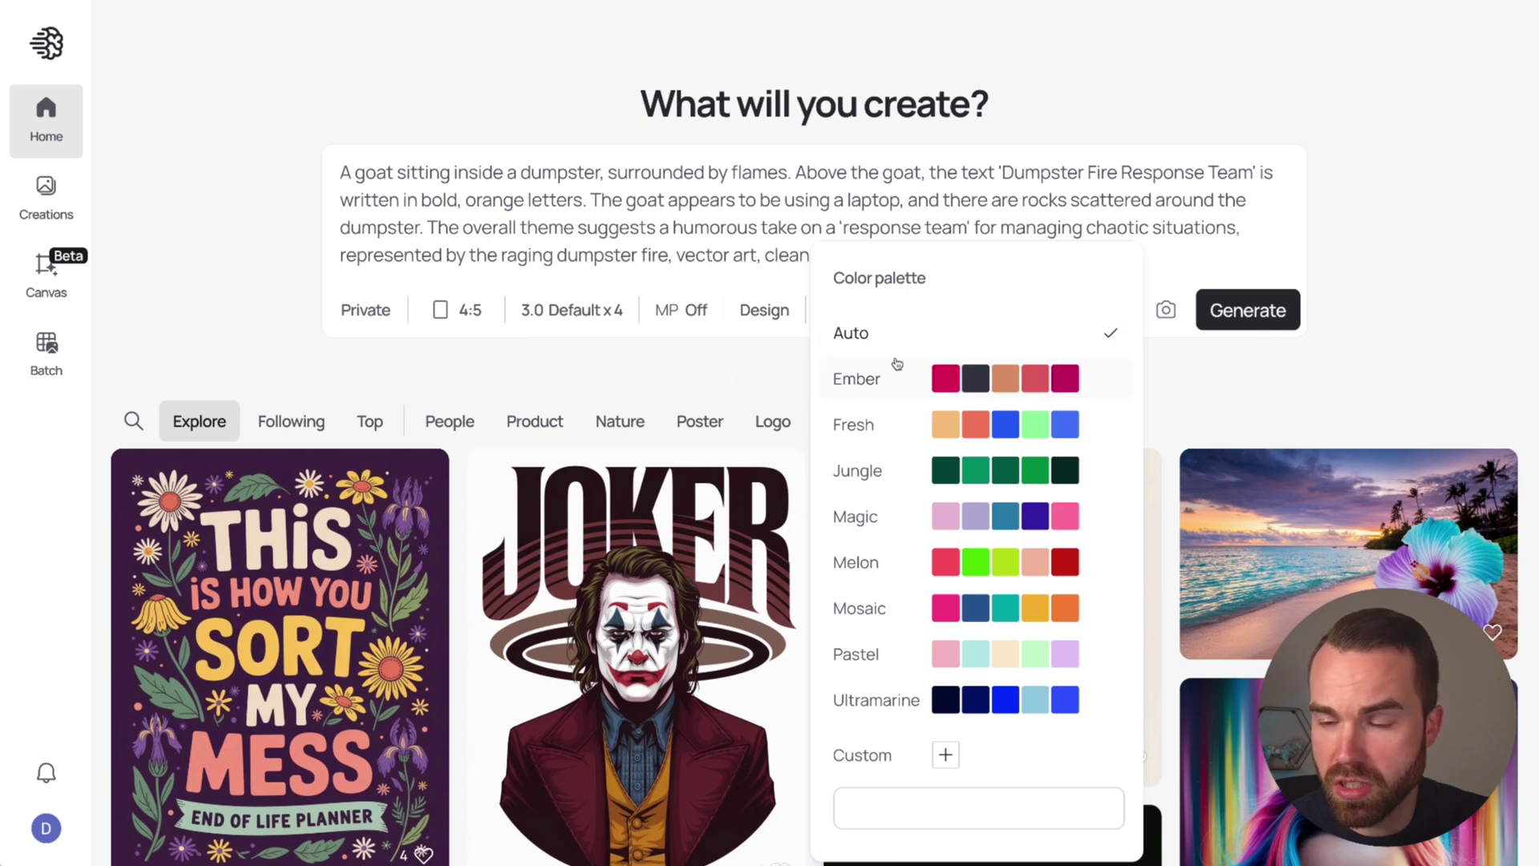
pyautogui.click(1094, 334)
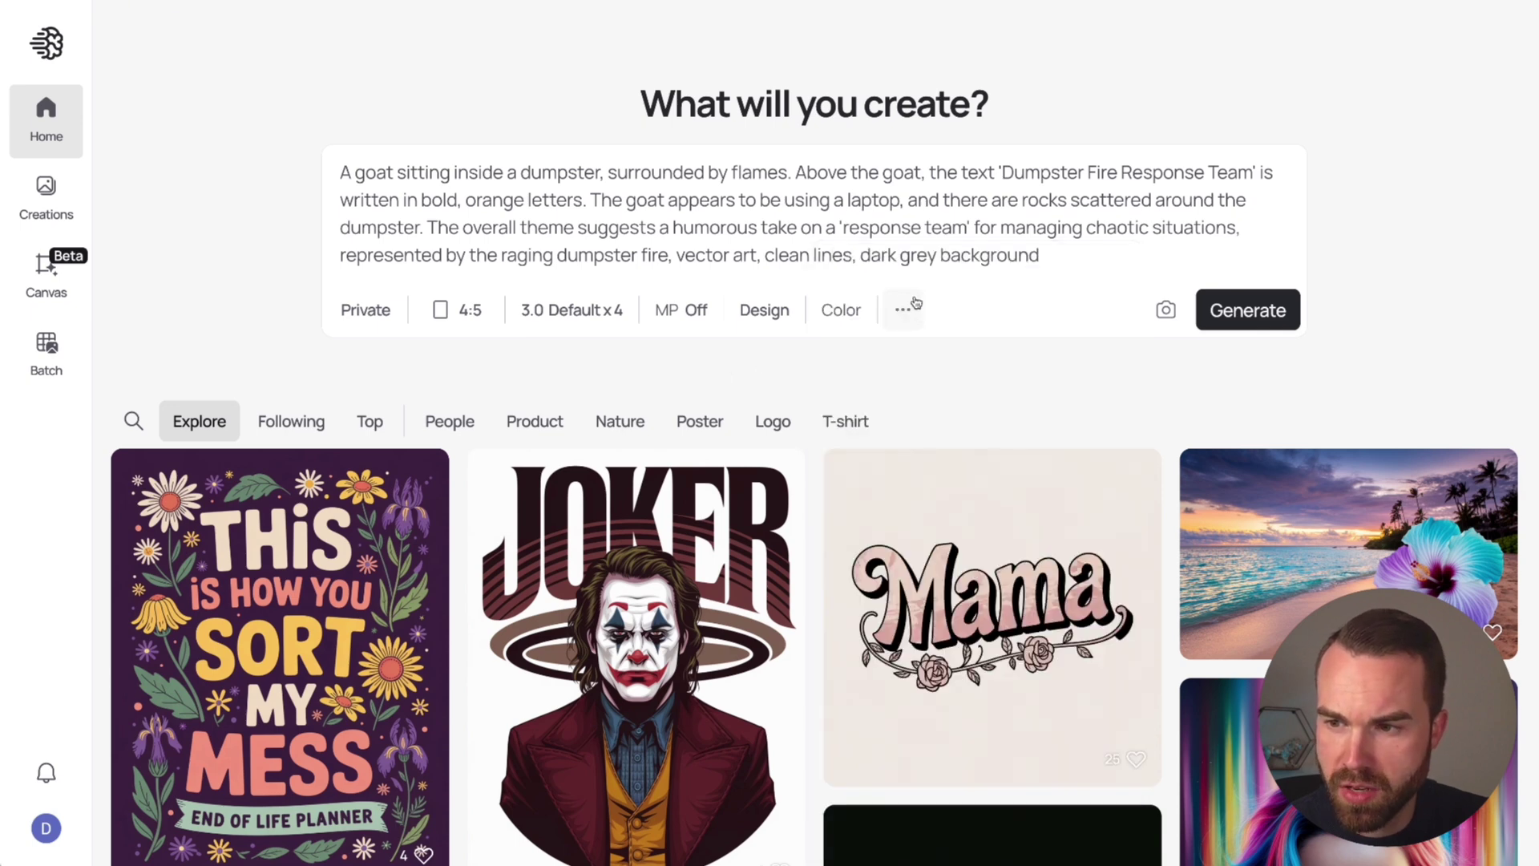
# Review the extra generation options and generate the goat dumpster-fire images
pyautogui.click(908, 311)
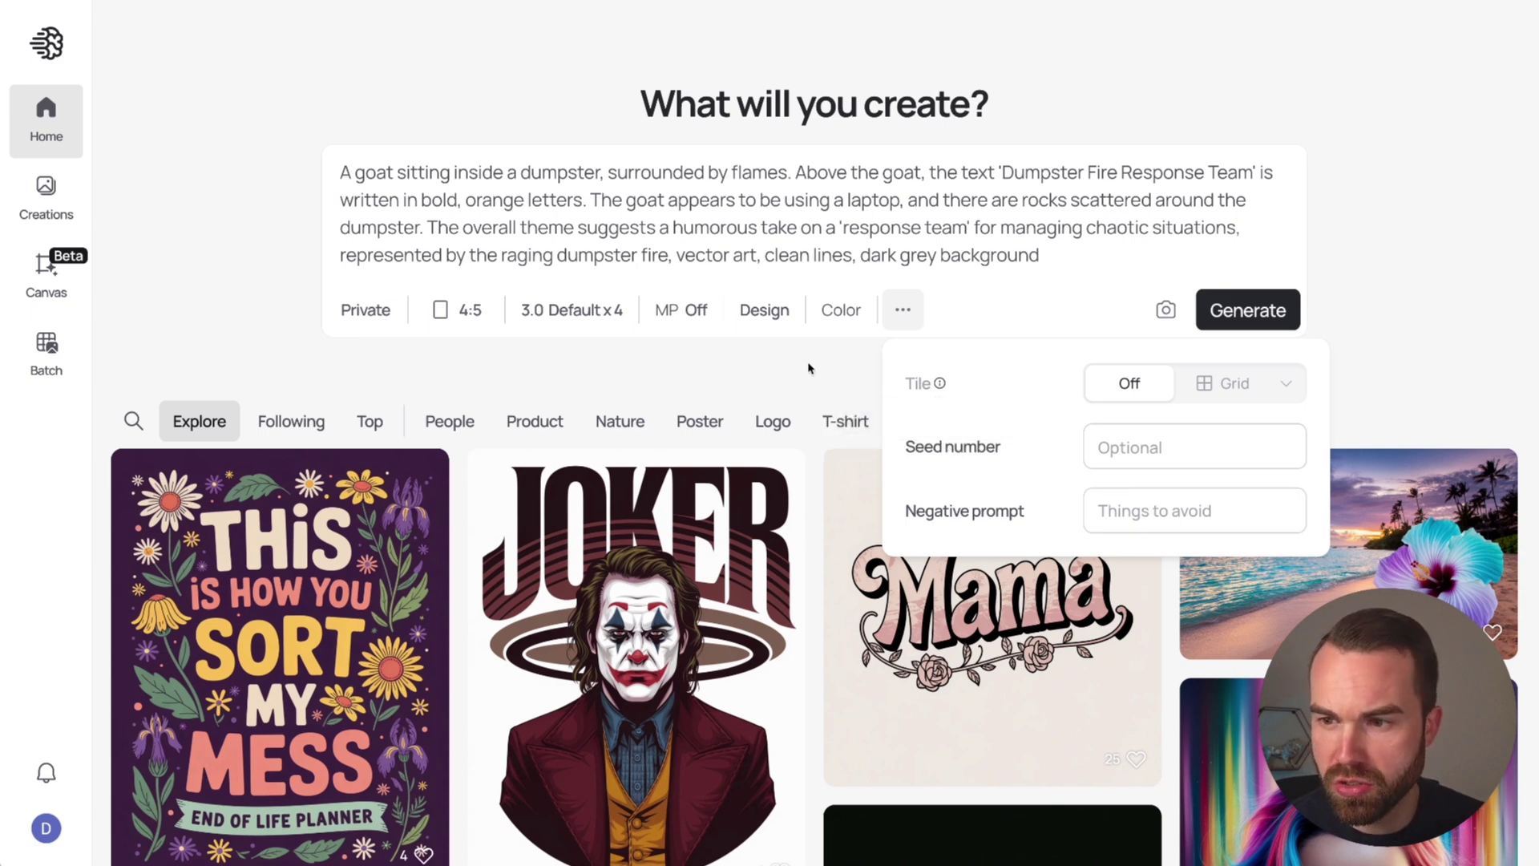
pyautogui.click(870, 371)
pyautogui.click(1248, 315)
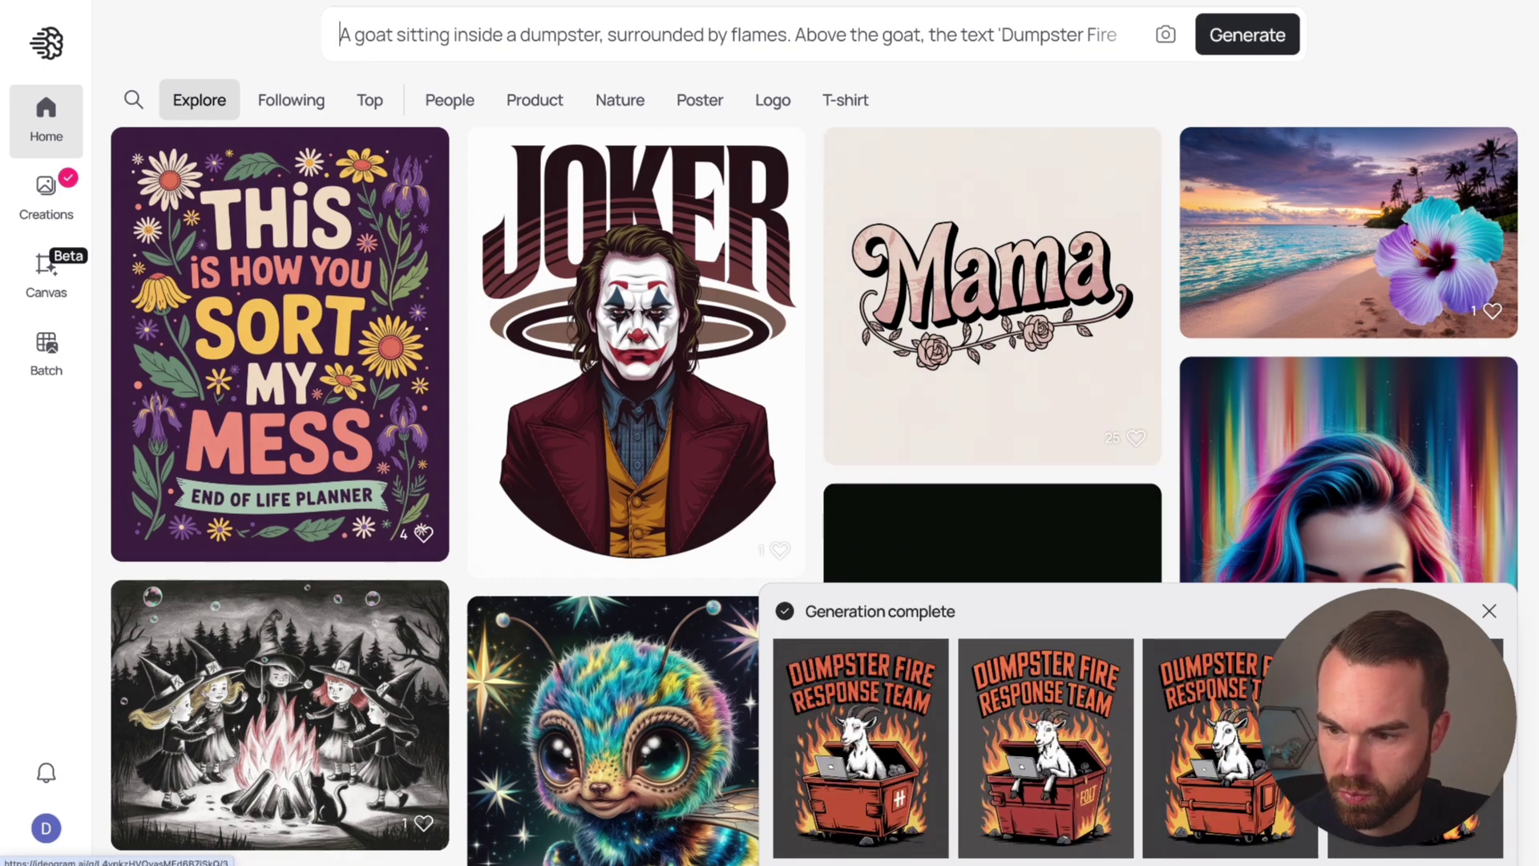
# Compare the four goat dumpster variations, ending on the first one
pyautogui.click(912, 710)
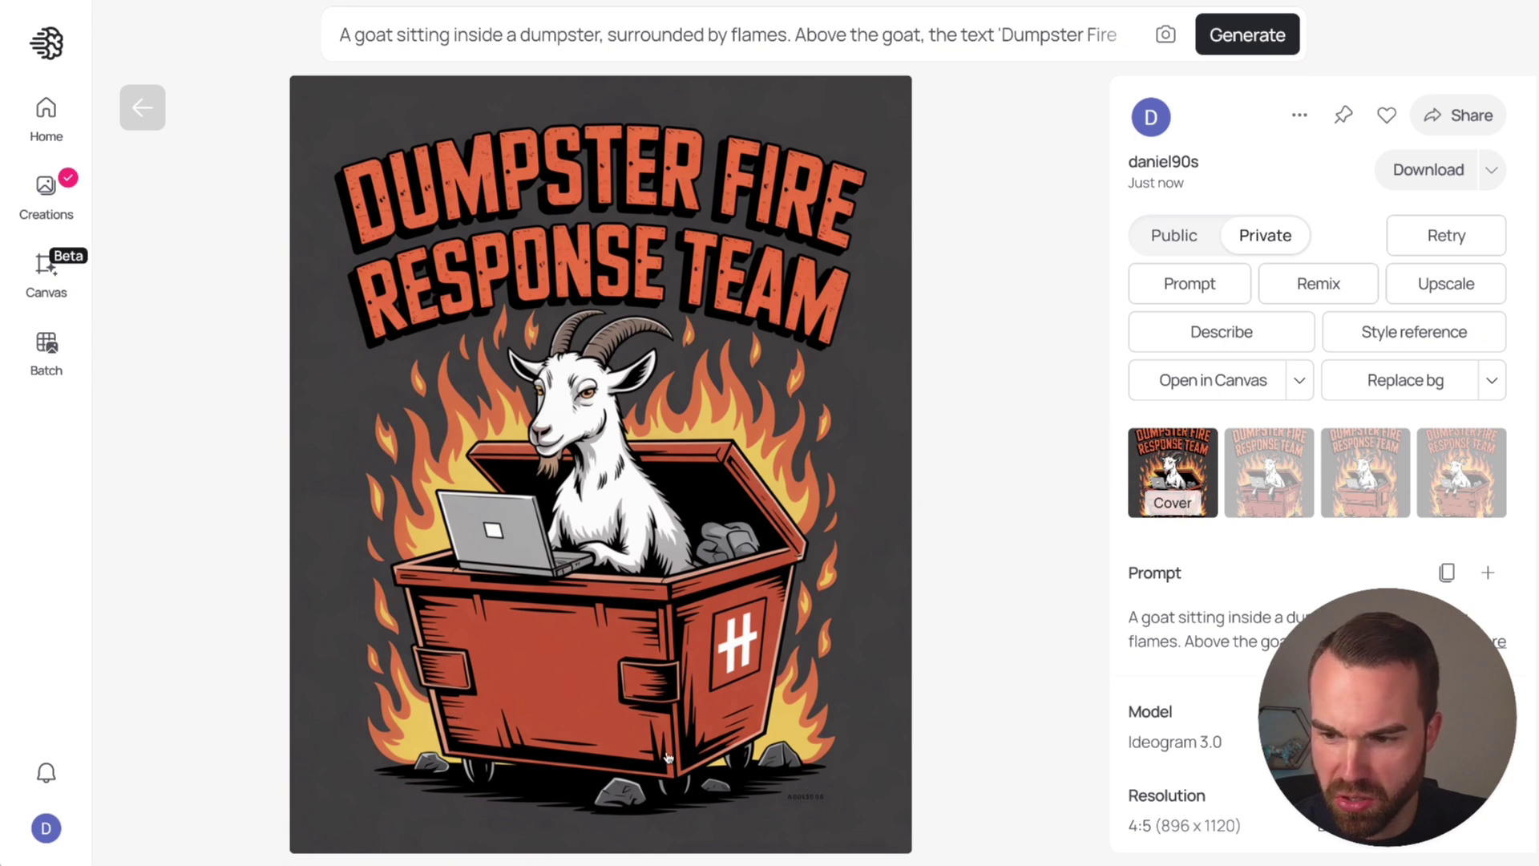
pyautogui.click(1291, 461)
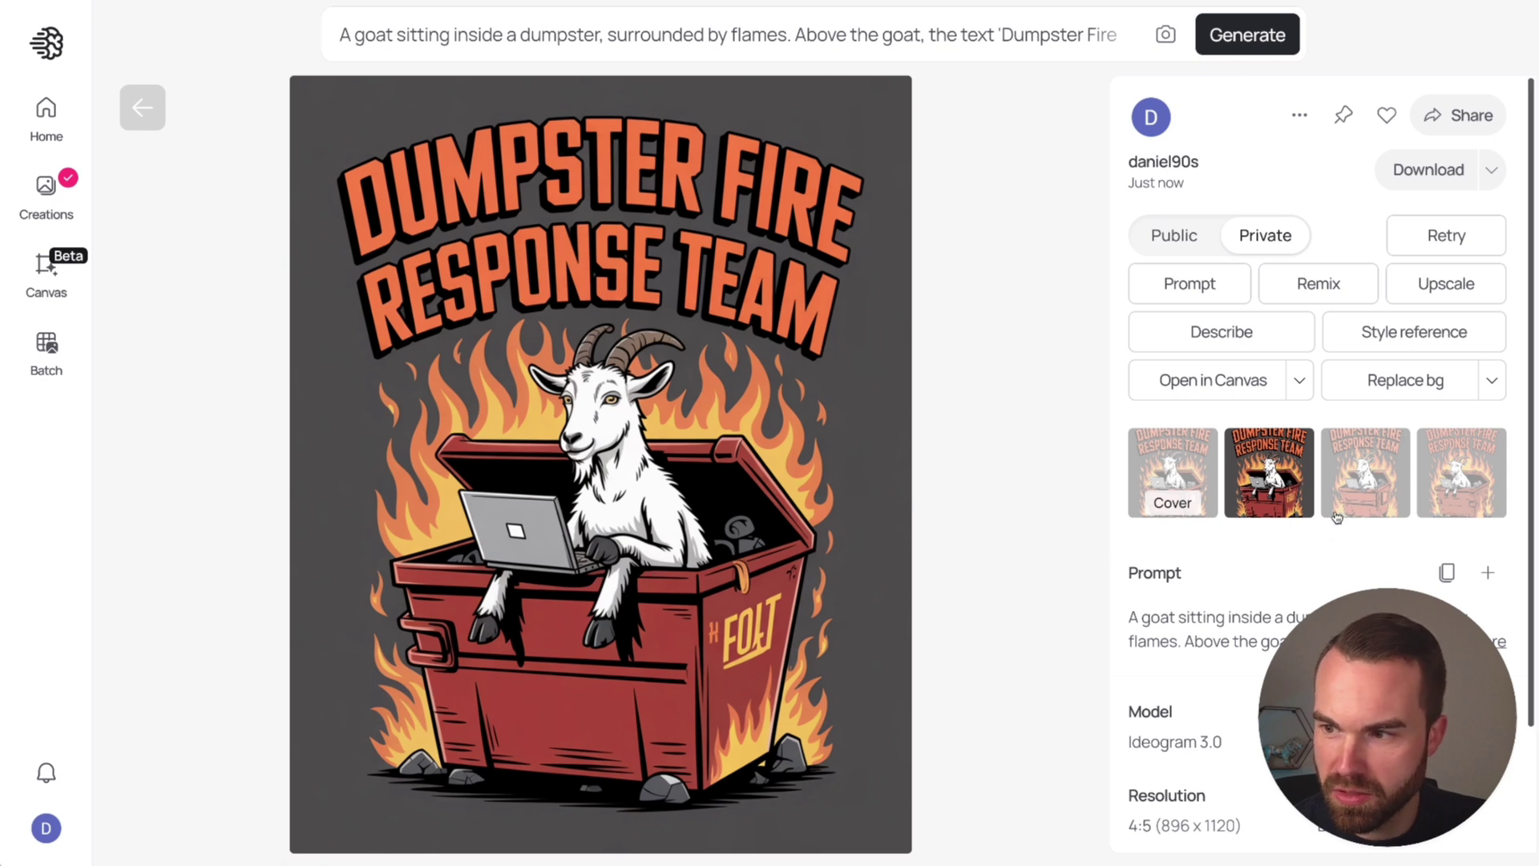
pyautogui.click(1378, 481)
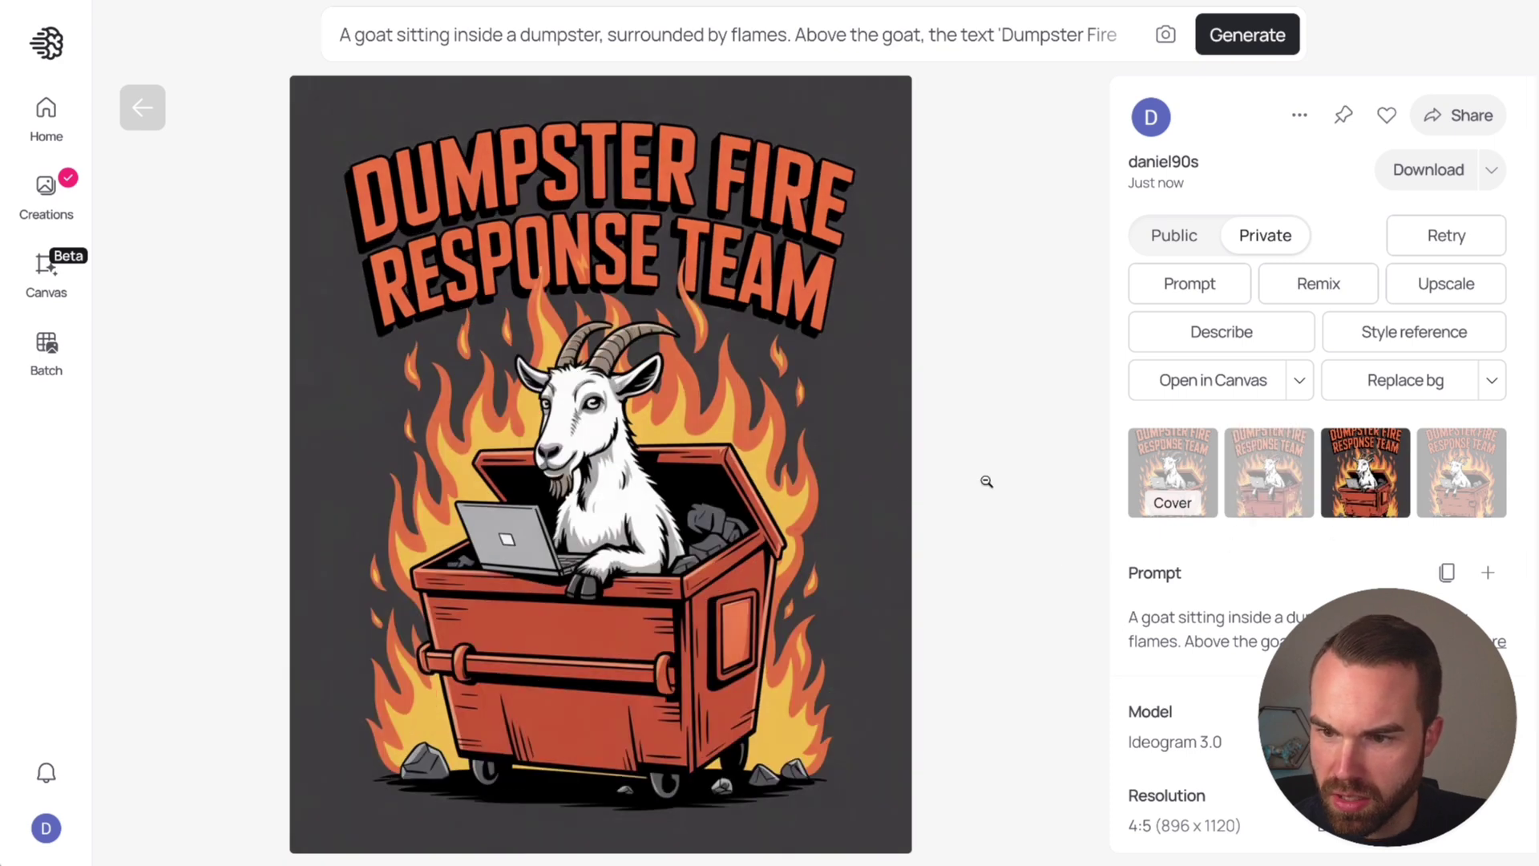
pyautogui.click(1459, 477)
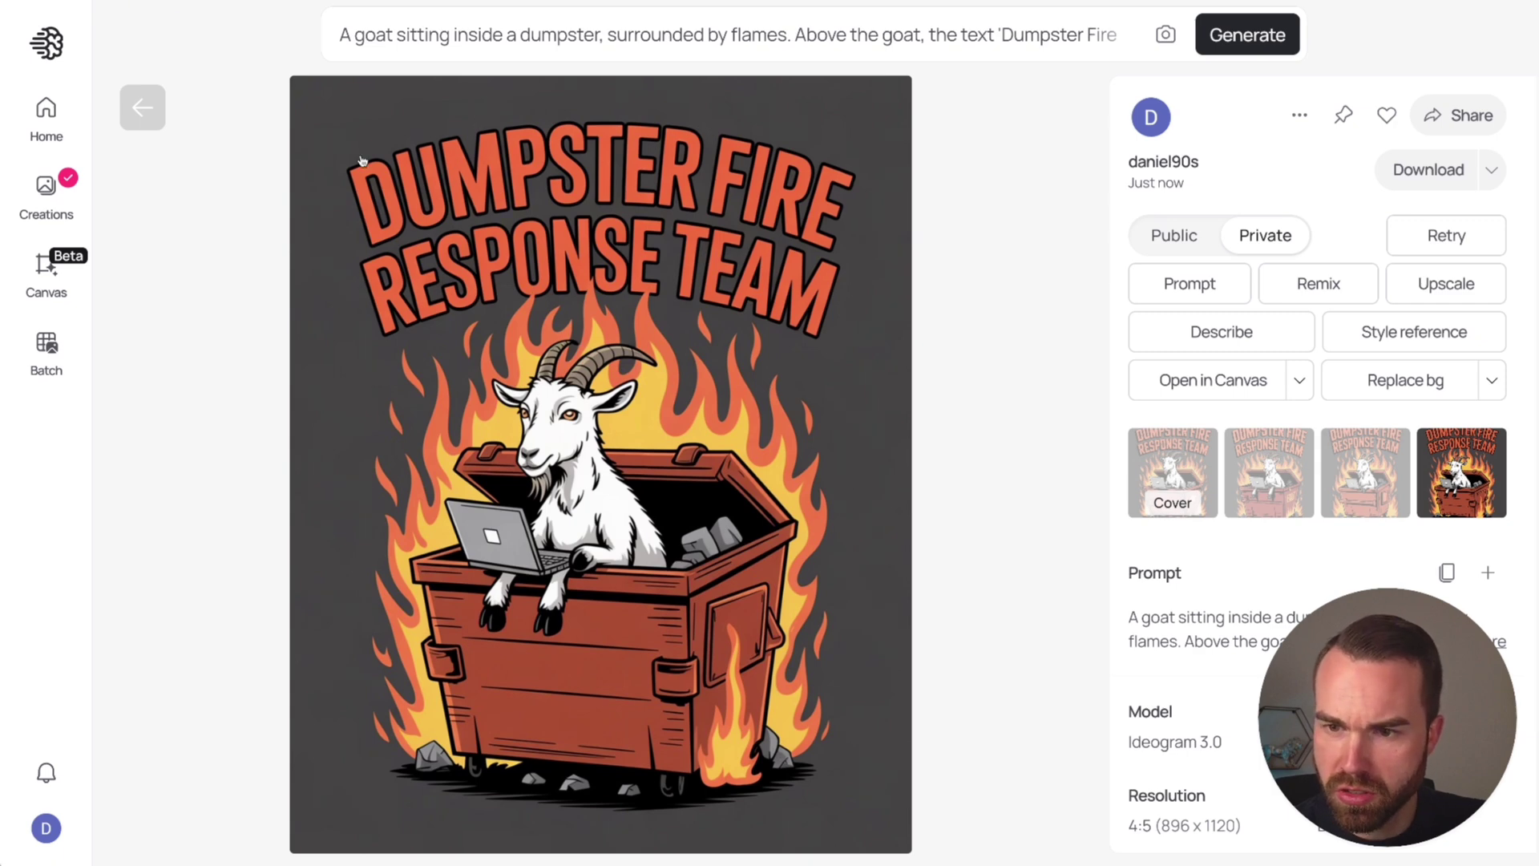
pyautogui.click(1184, 454)
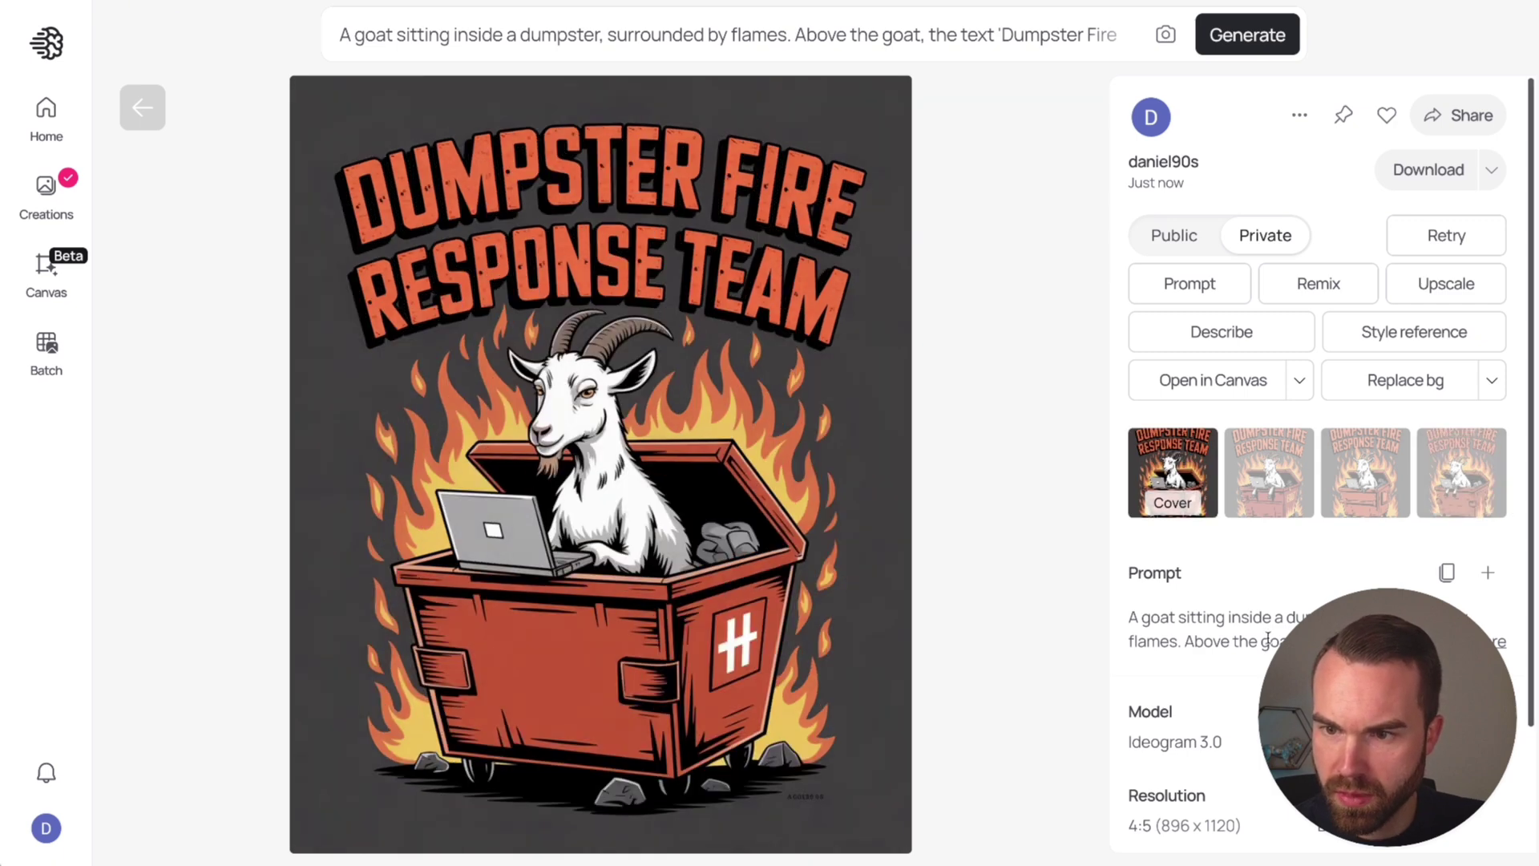
pyautogui.press('Right')
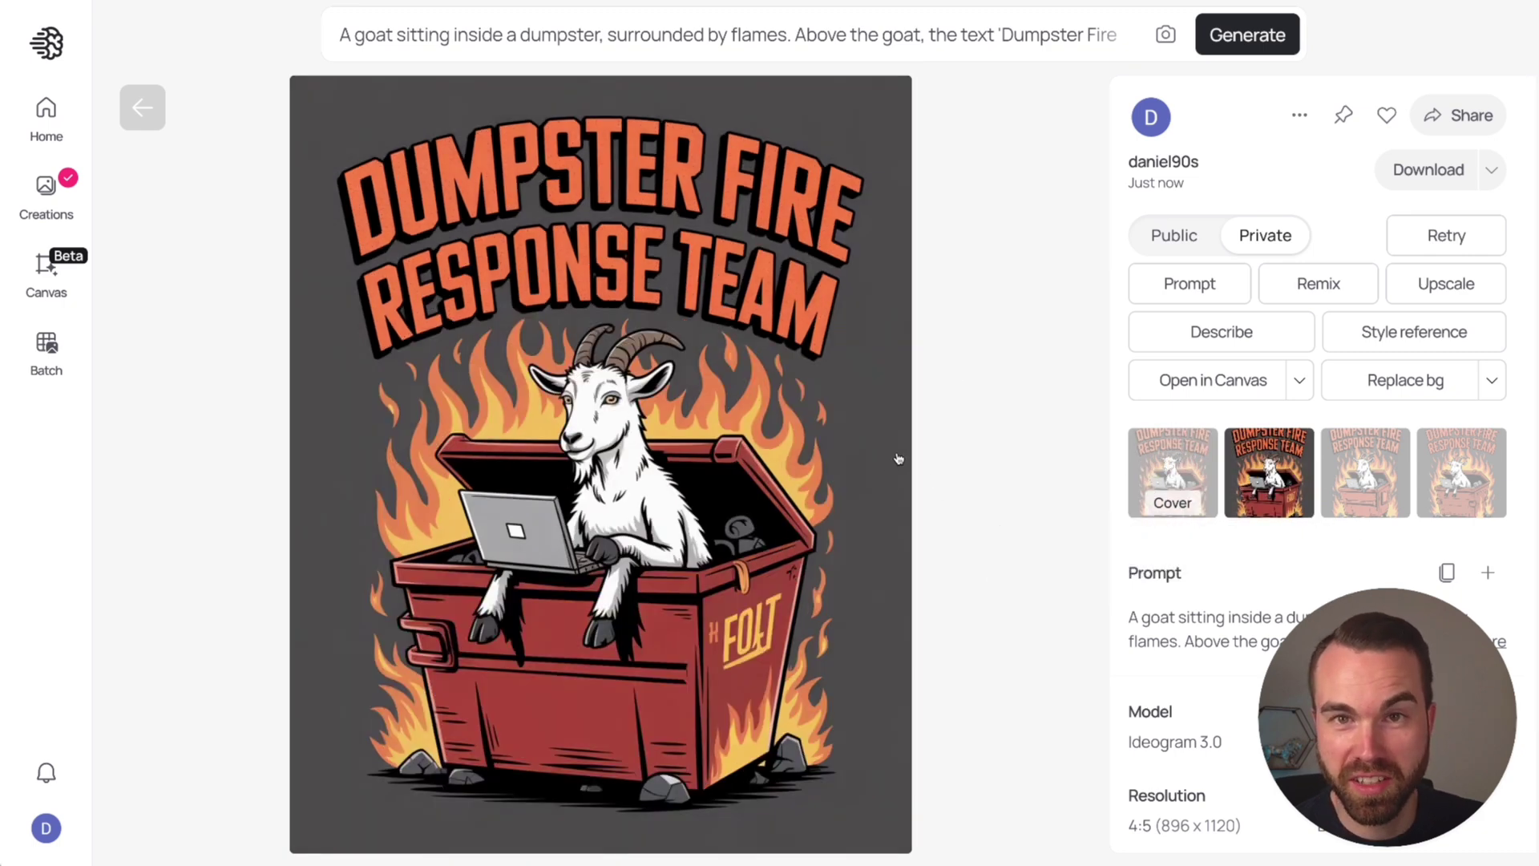
pyautogui.press('Left')
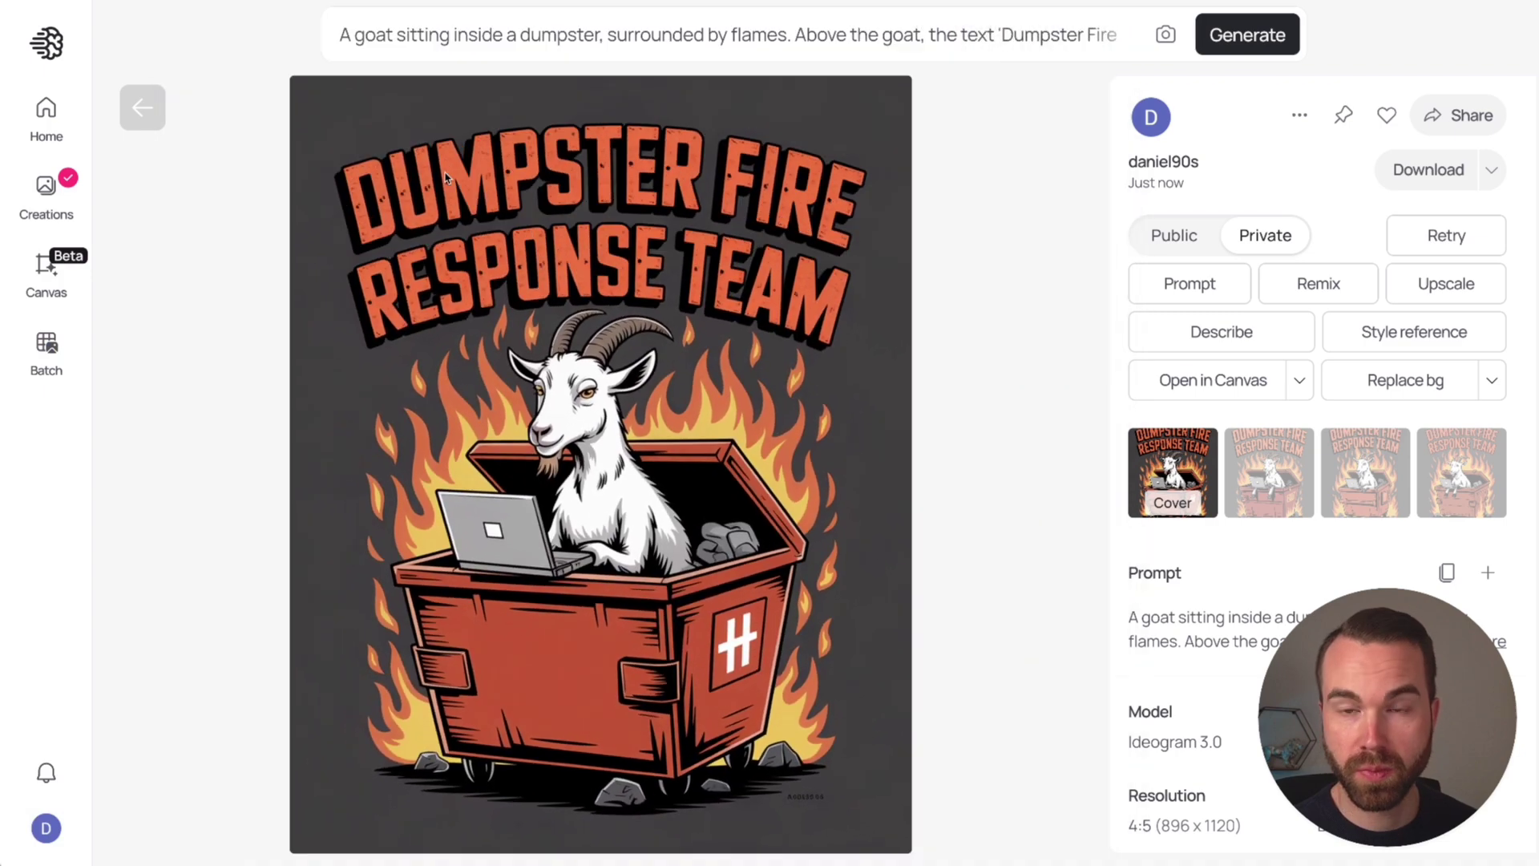
# Copy the Fox prompt from ChatGPT and expand Ideogram's prompt for editing
pyautogui.press('super+Tab')
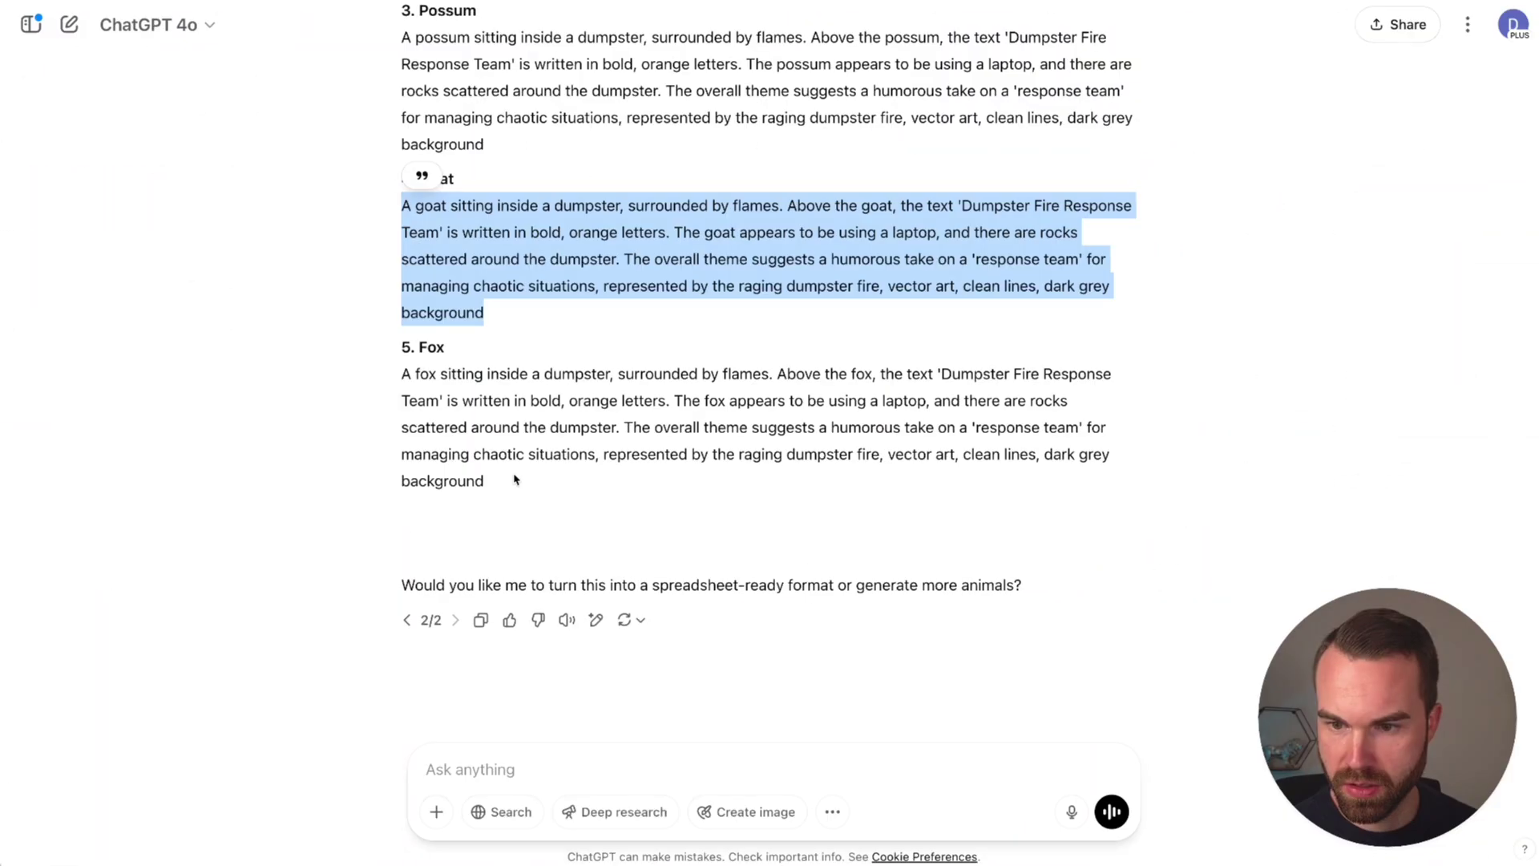
pyautogui.moveTo(499, 493); pyautogui.dragTo(368, 382)
pyautogui.press('super+c')
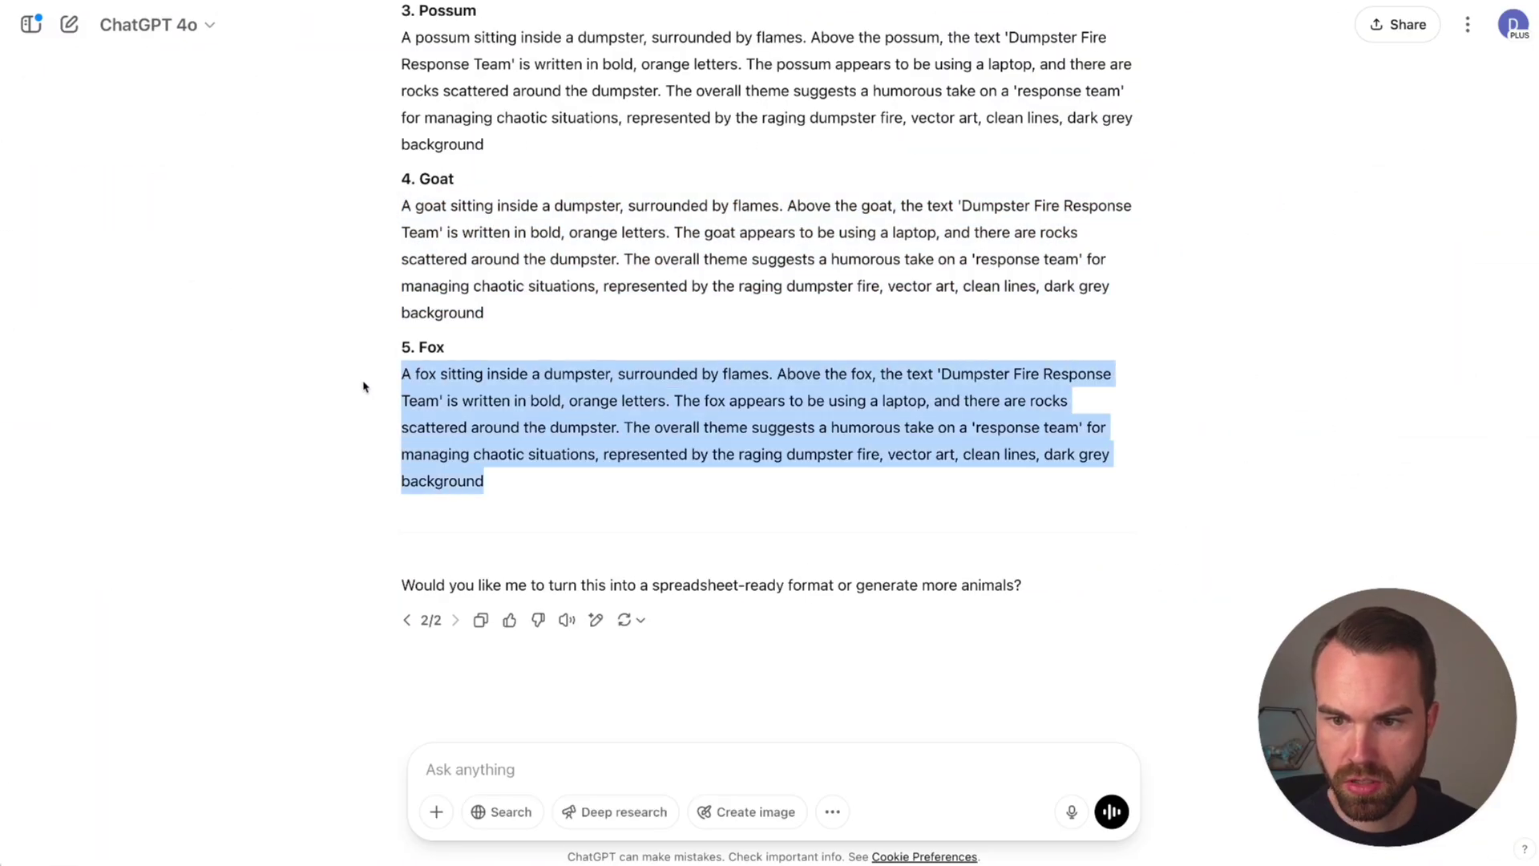
pyautogui.press('super+Tab')
pyautogui.click(844, 34)
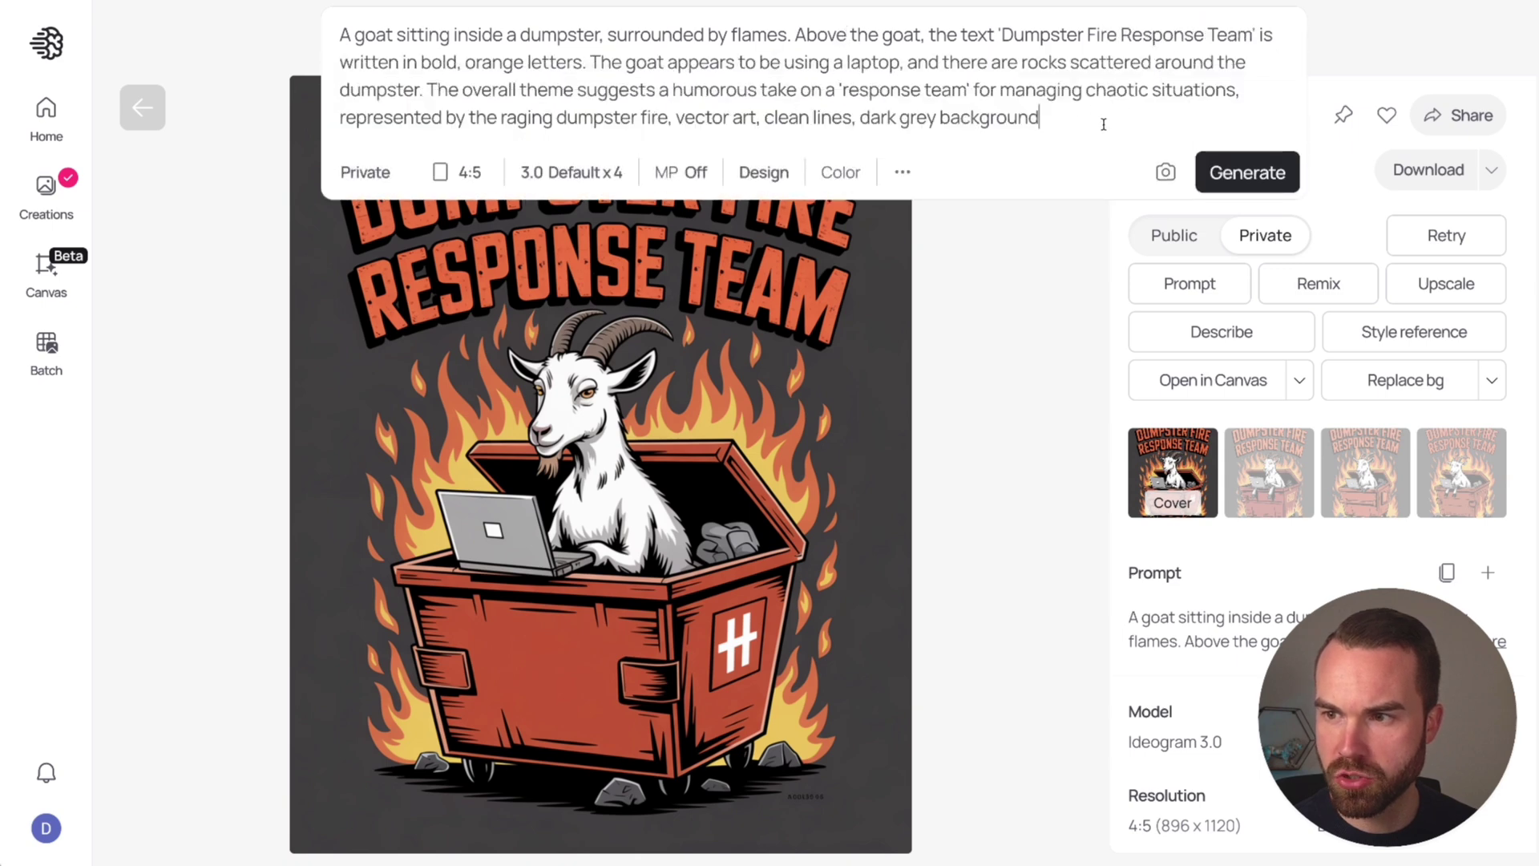
# Replace the goat prompt with the Fox prompt and generate
pyautogui.moveTo(1100, 120); pyautogui.dragTo(238, 36)
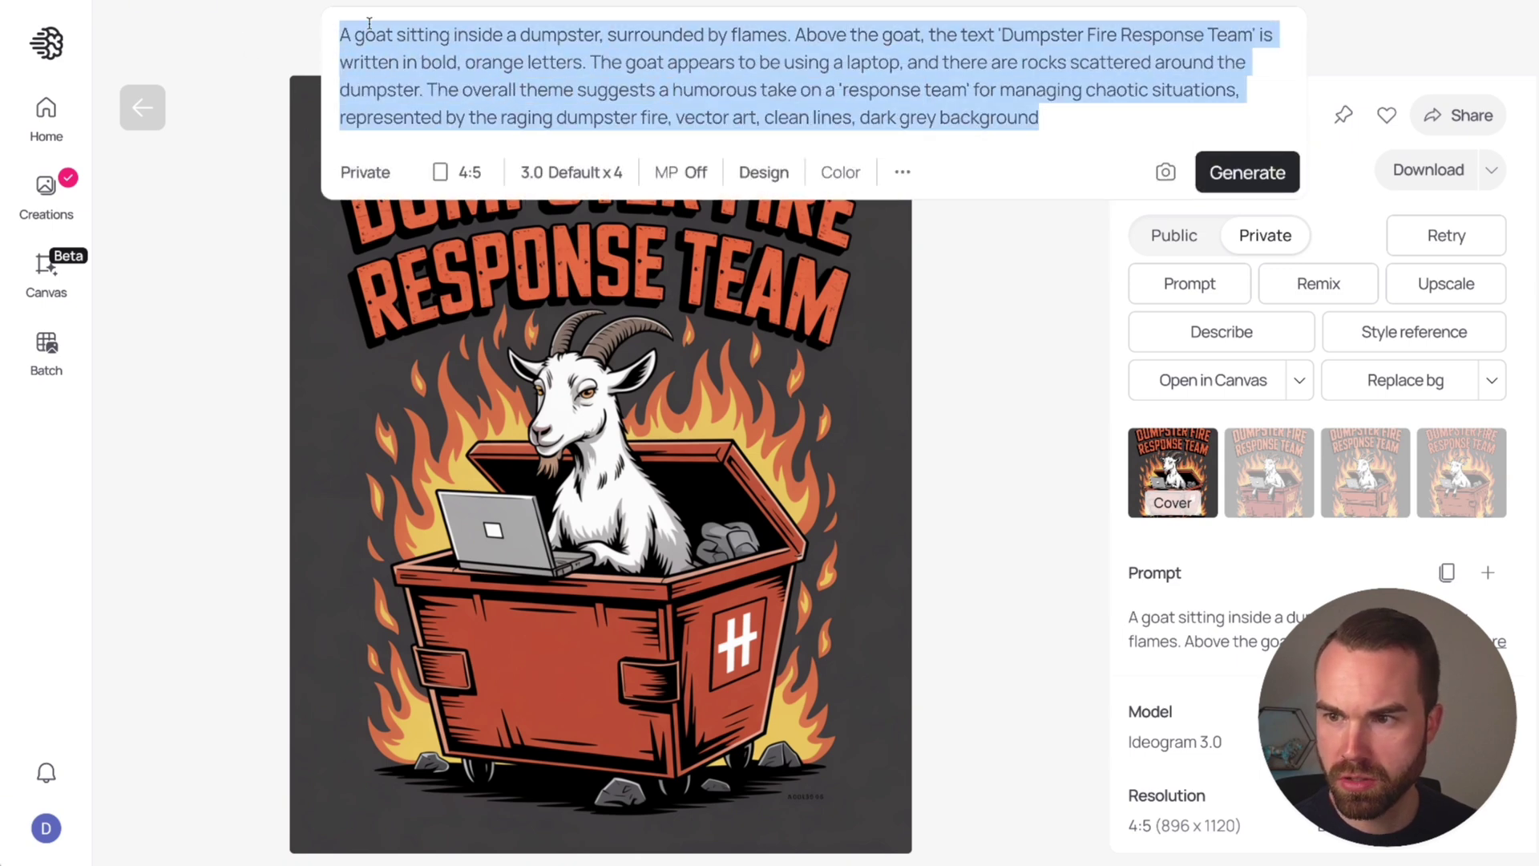
pyautogui.press('super+v')
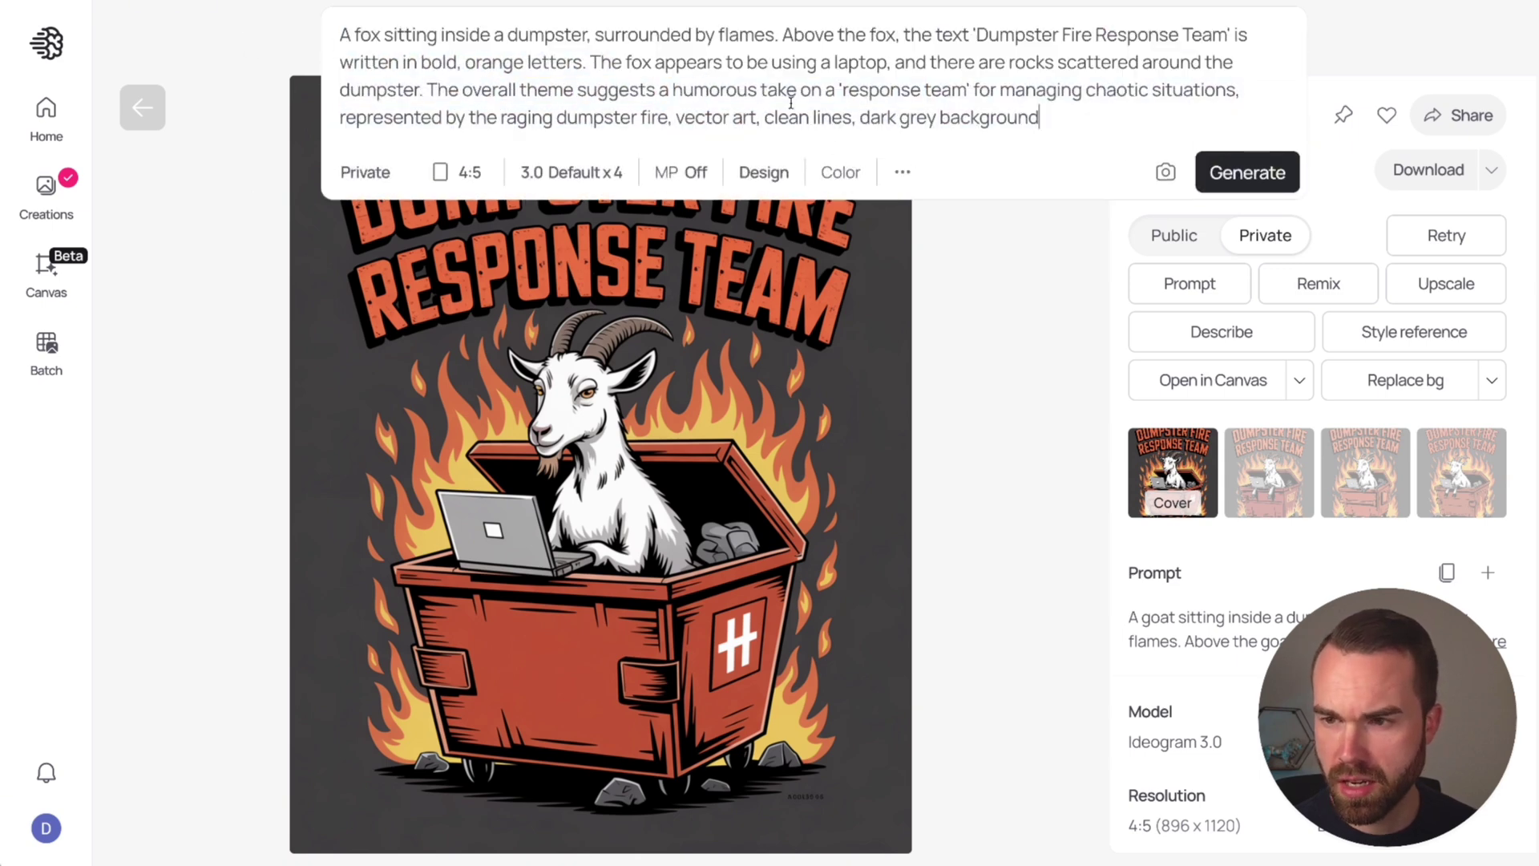
pyautogui.click(1266, 172)
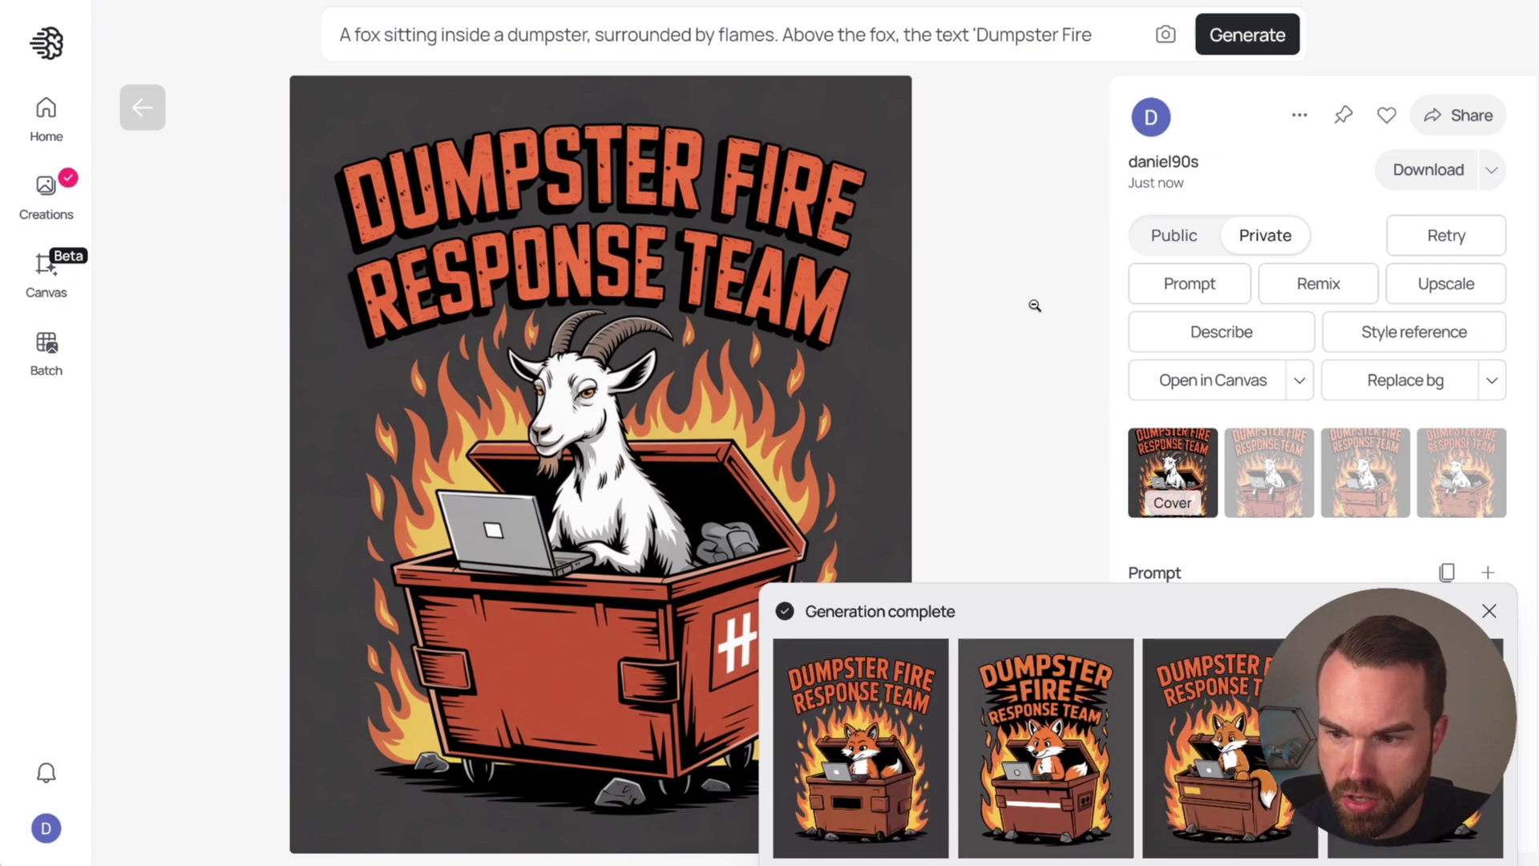
# Compare the fox results and pick the variation with the stacked three-line title
pyautogui.click(887, 713)
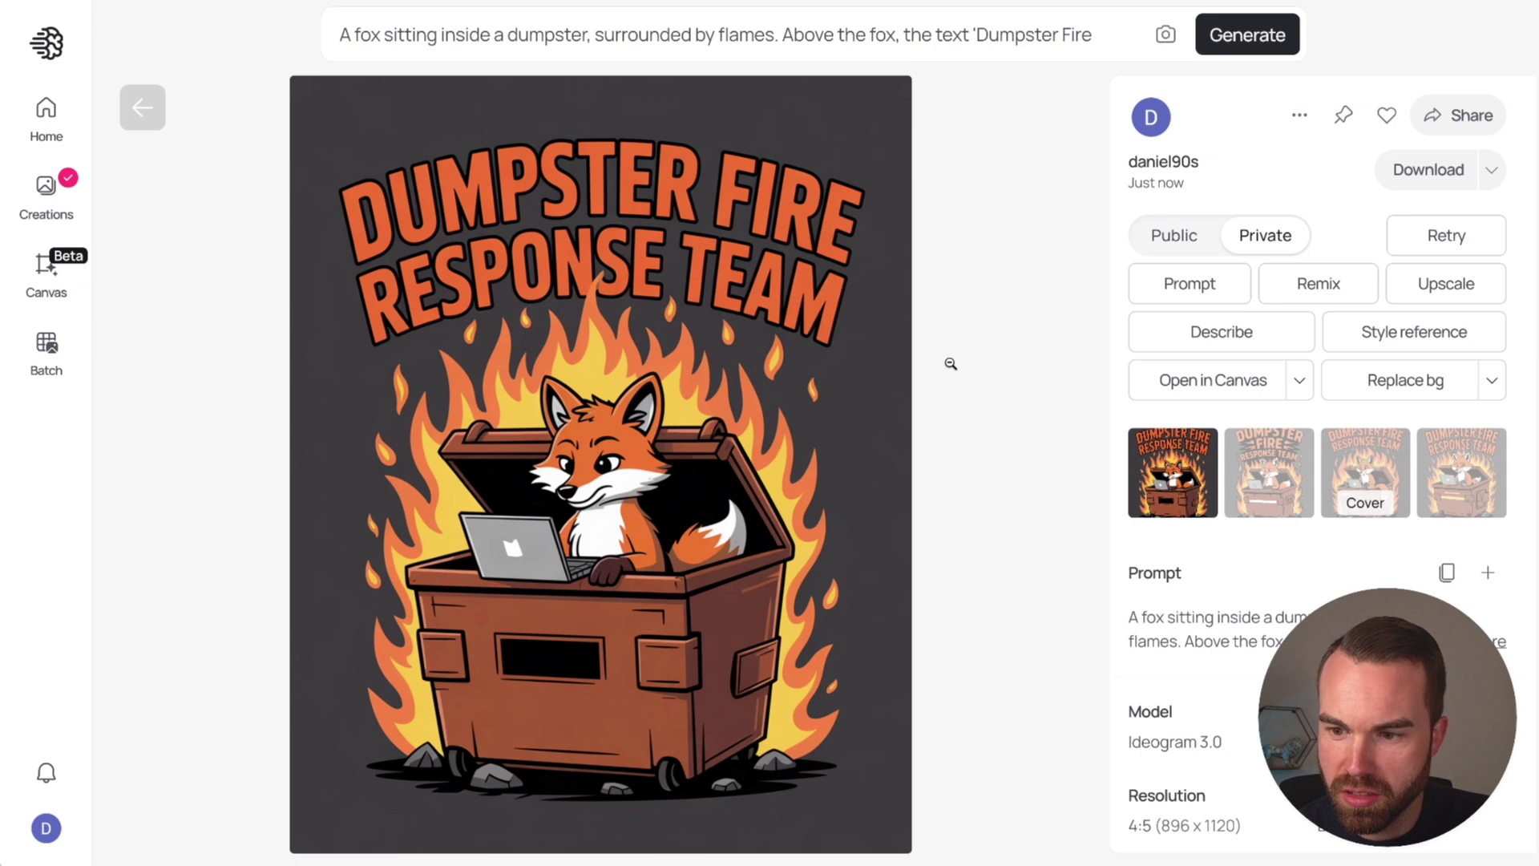
pyautogui.click(1294, 479)
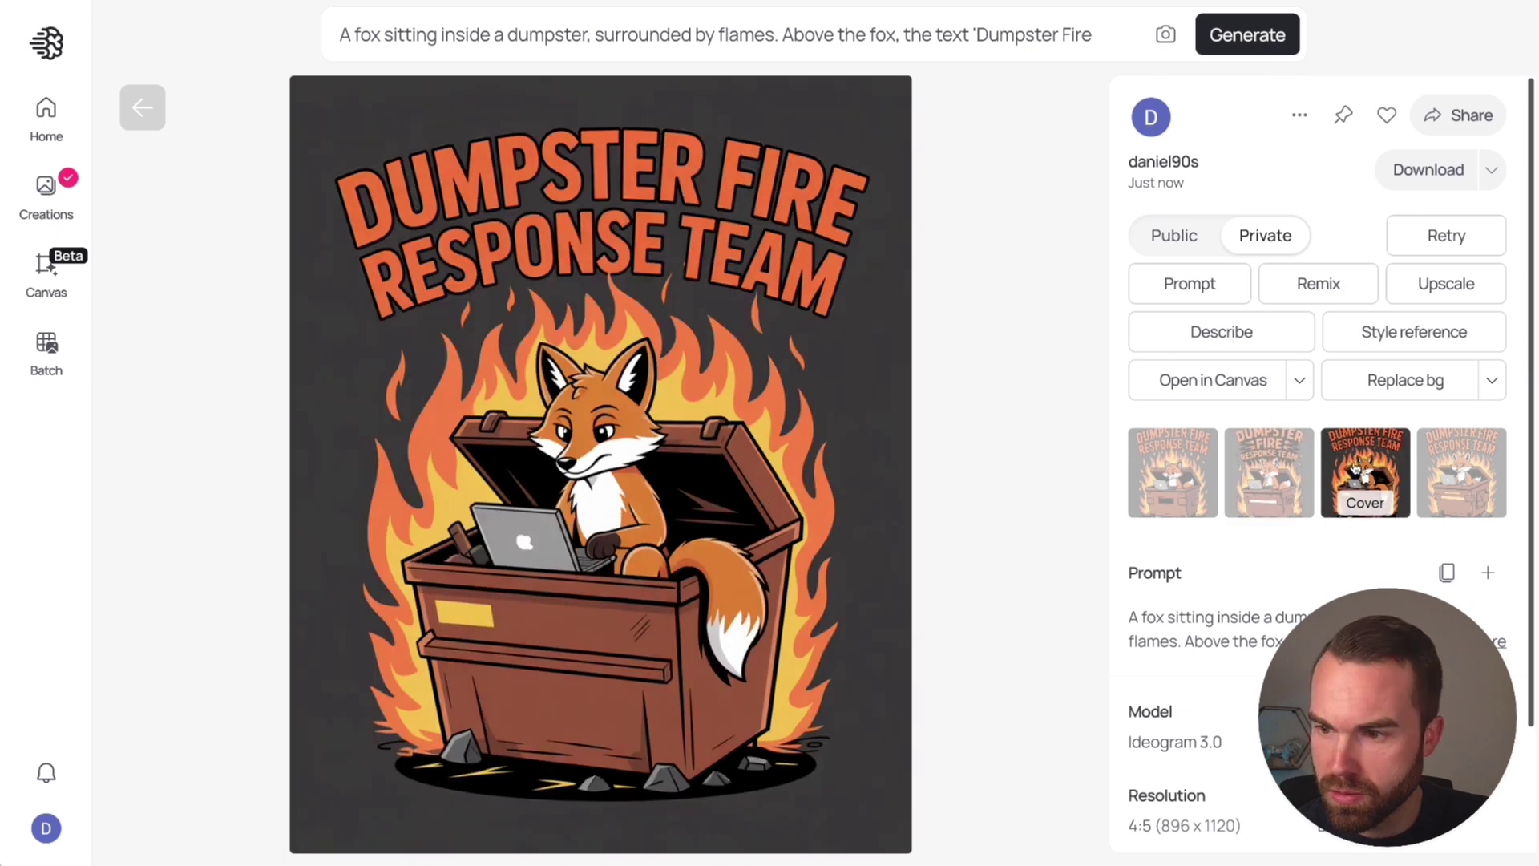
pyautogui.click(1471, 457)
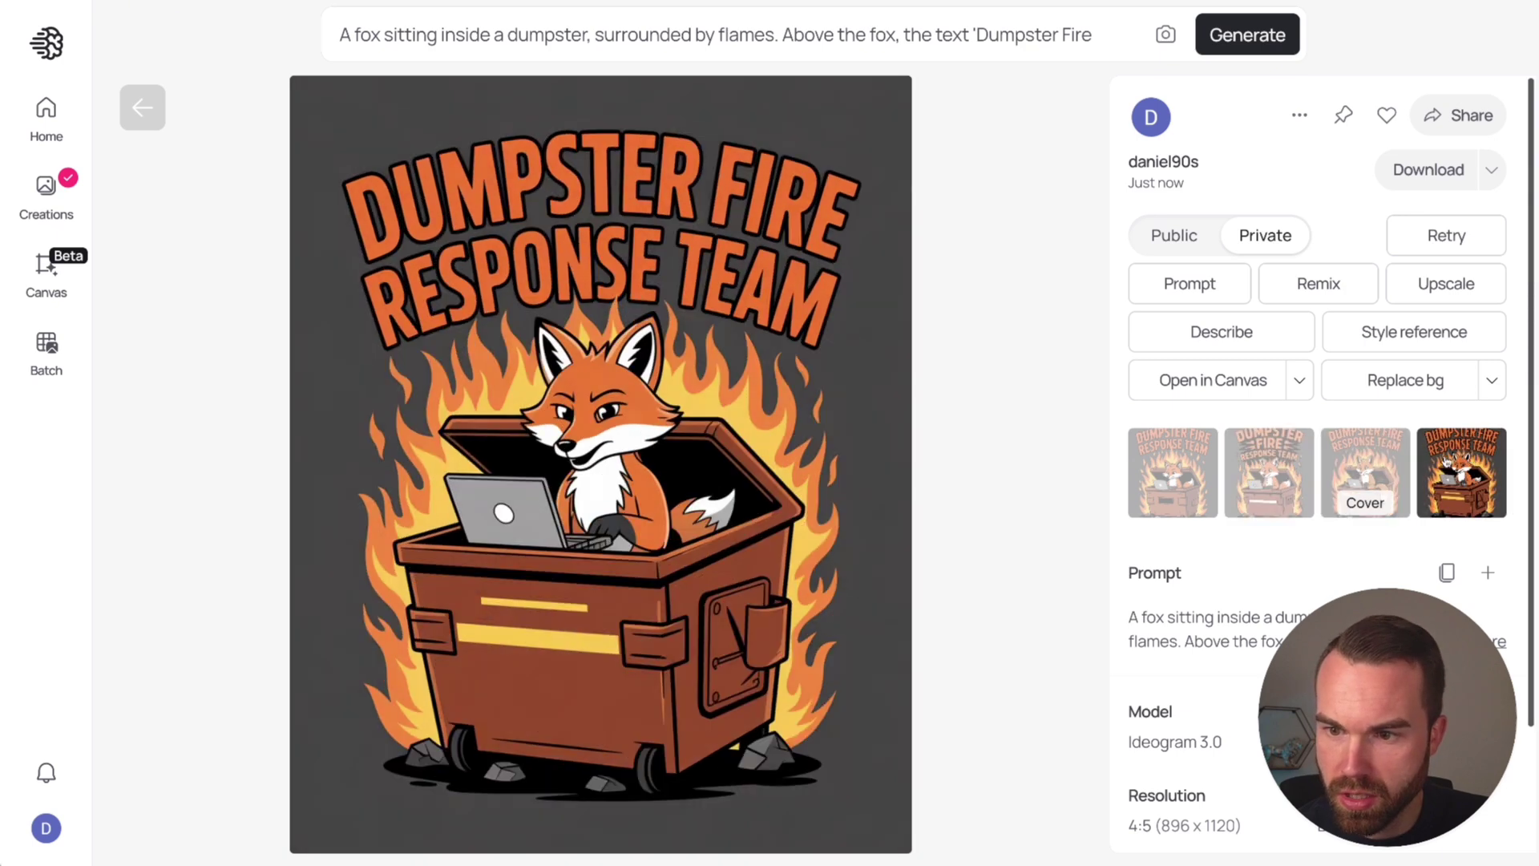
pyautogui.click(1277, 463)
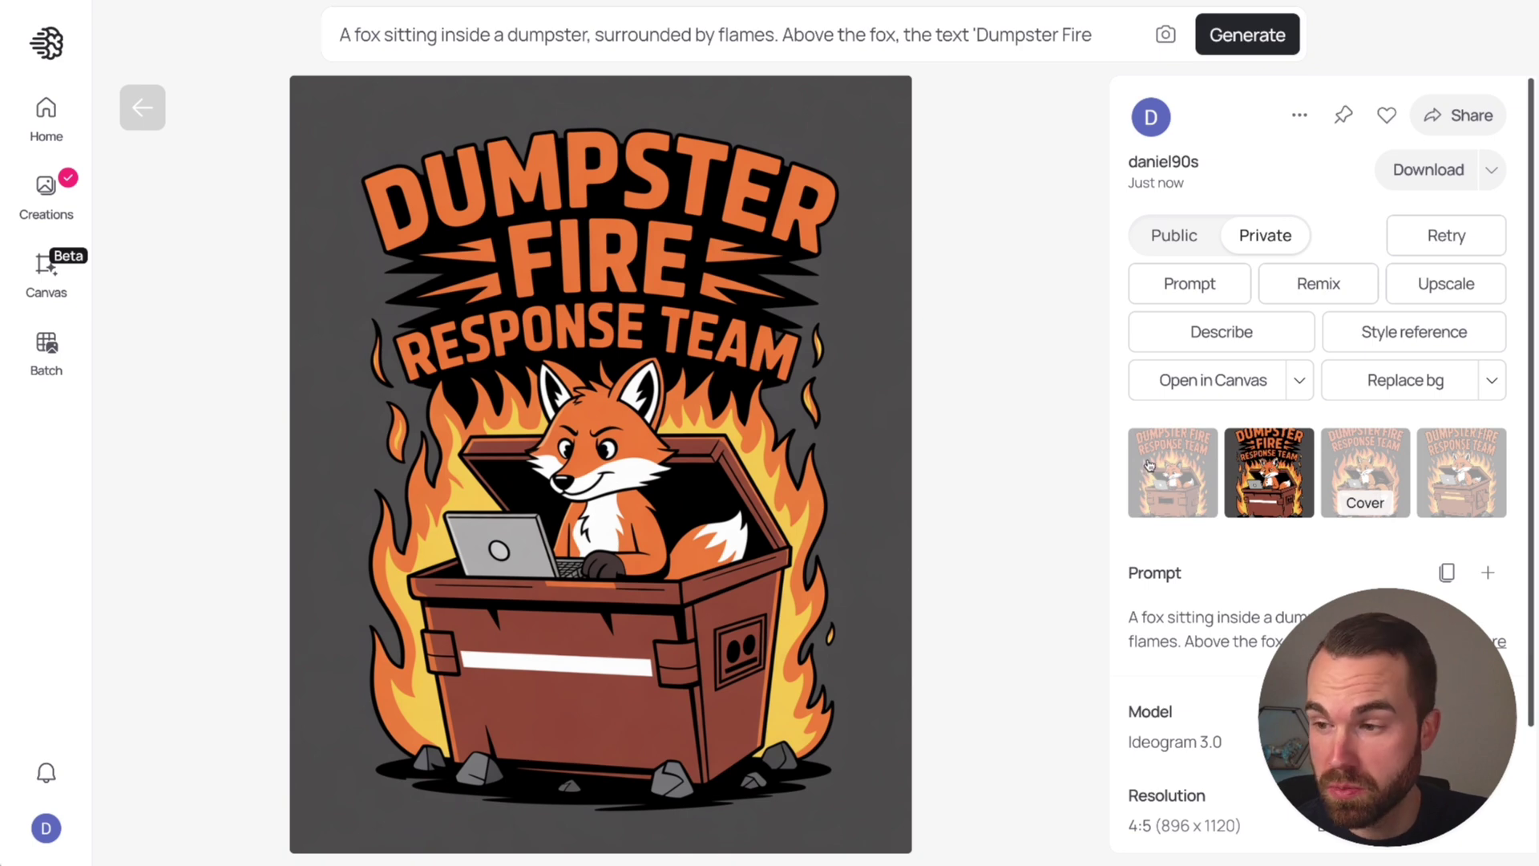
# Download the chosen fox design from Ideogram
pyautogui.click(1452, 168)
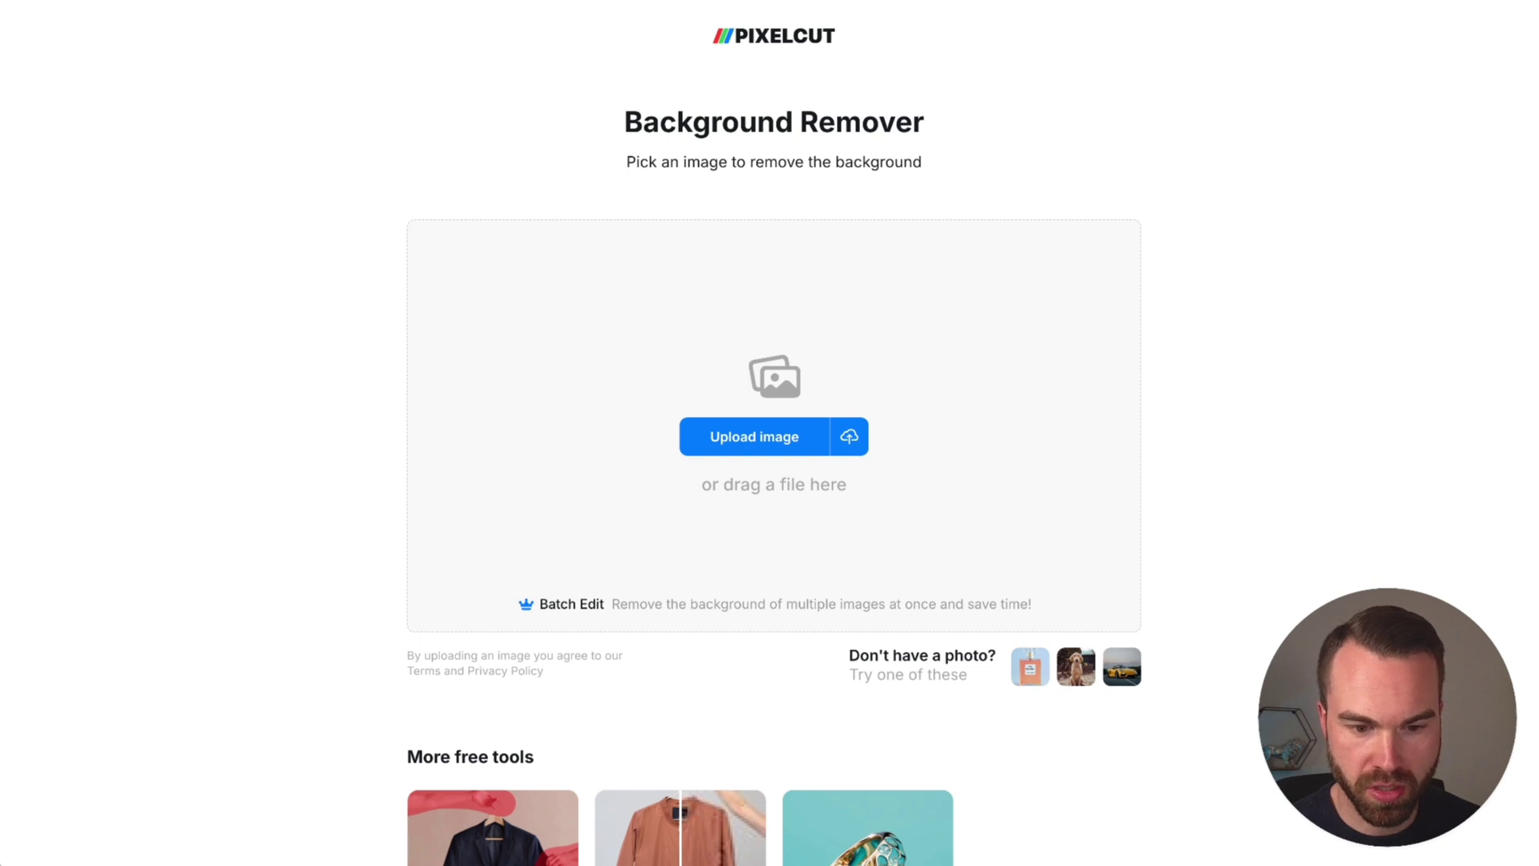
# Upload the goat image and preview it on black, orange, dark grey and pink-purple backgrounds
pyautogui.moveTo(44, 717); pyautogui.dragTo(939, 326)
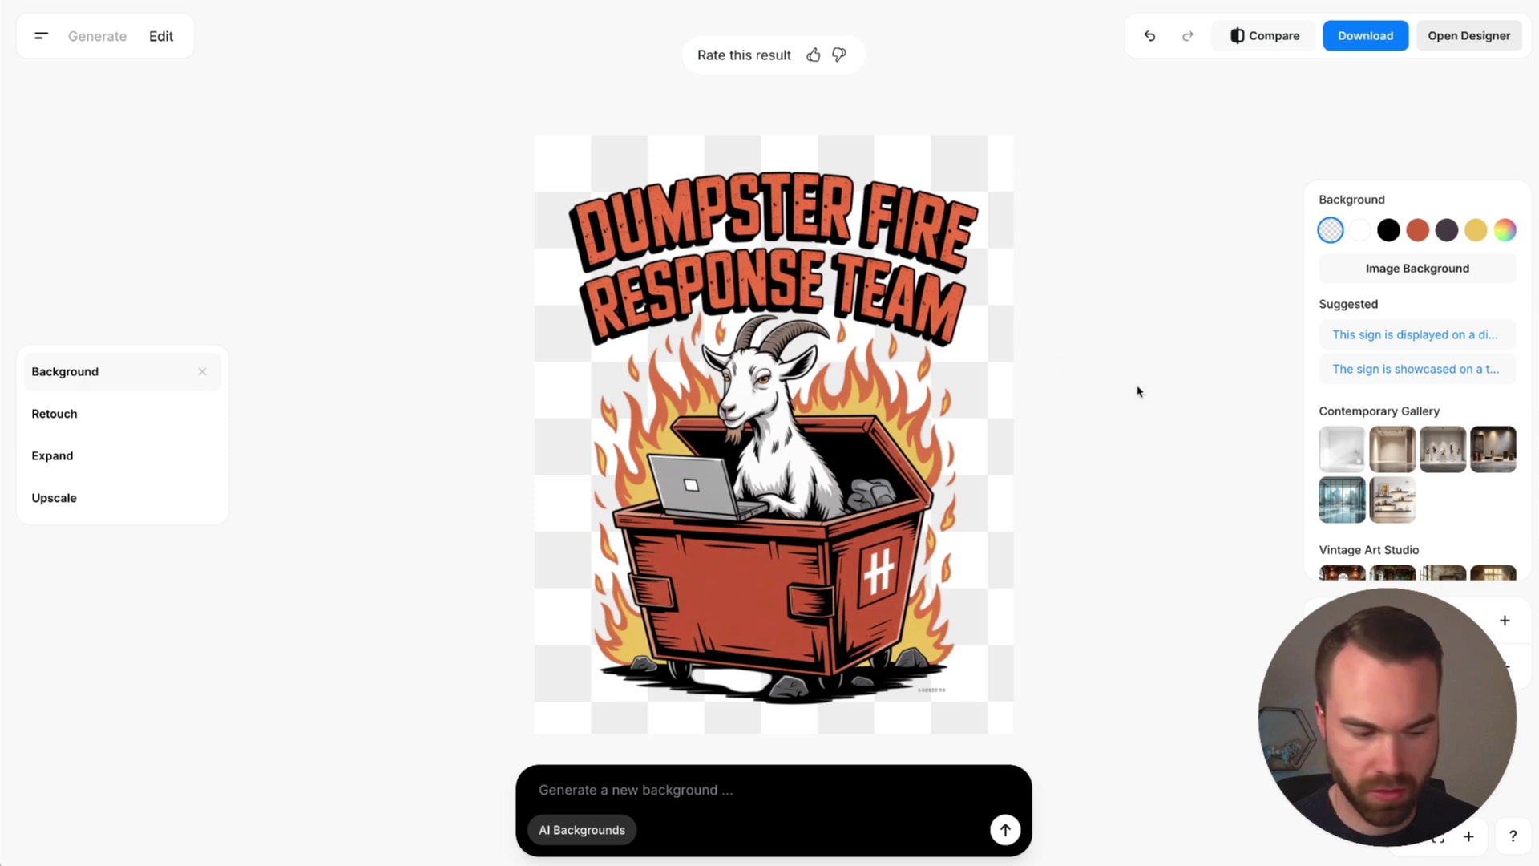
pyautogui.hotkey('ctrl', '-')
pyautogui.hotkey('ctrl', '-')
pyautogui.hotkey('ctrl', '-')
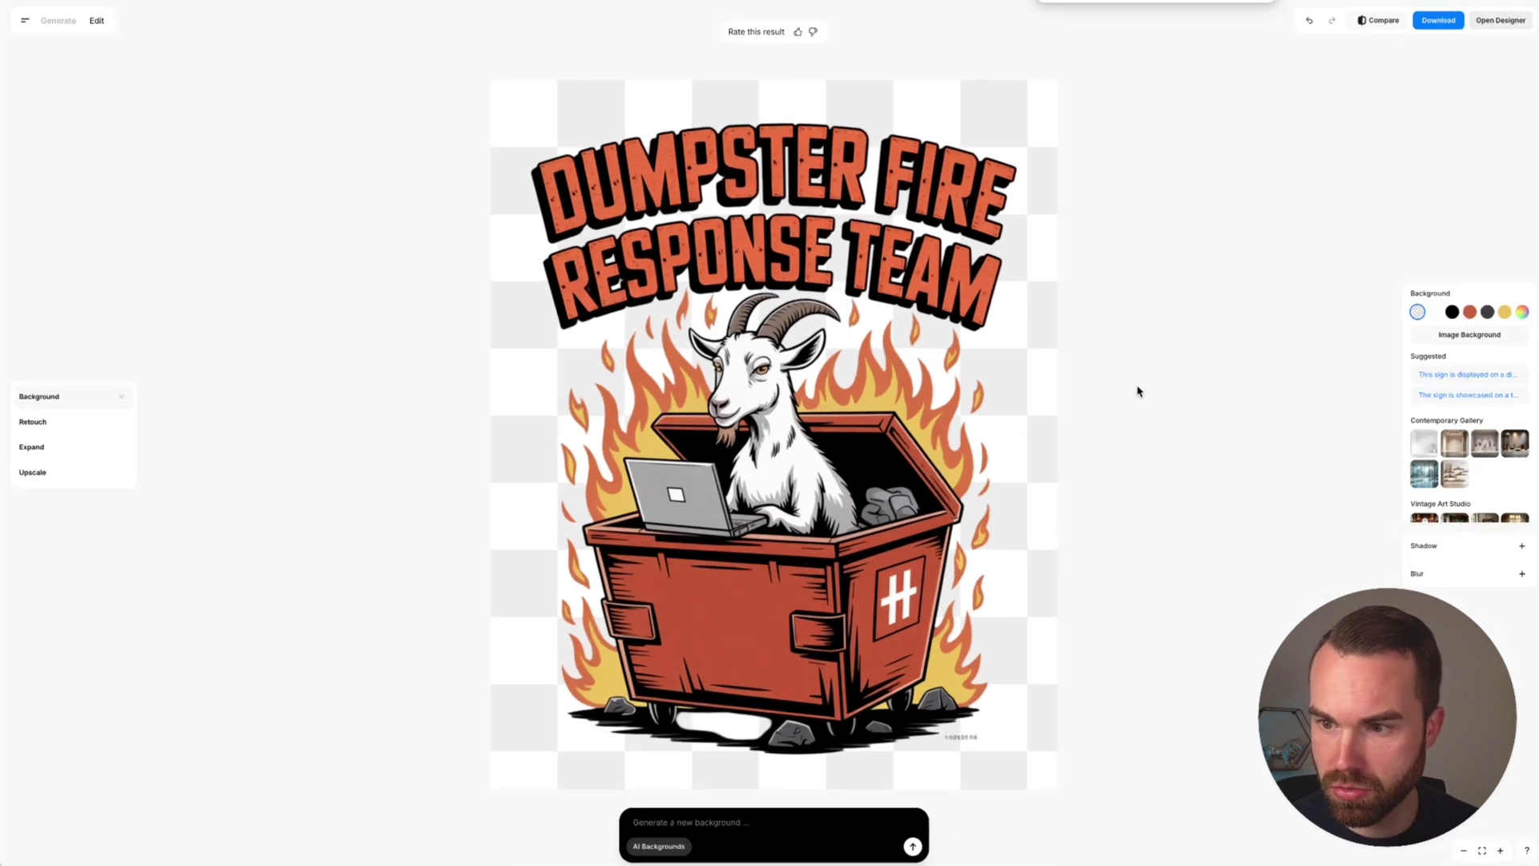
pyautogui.hotkey('ctrl', '0')
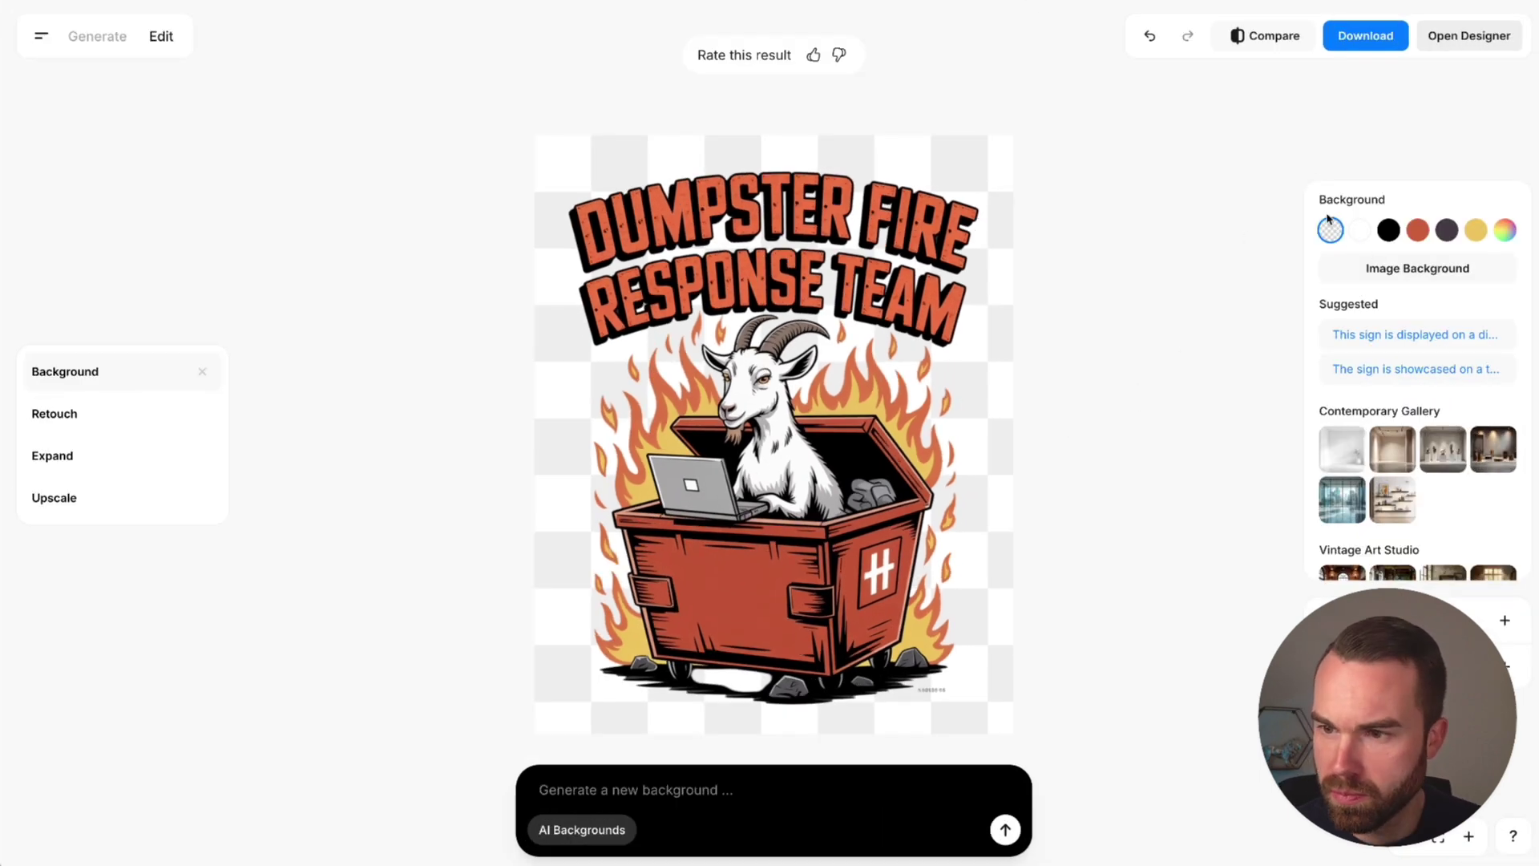
pyautogui.click(1505, 230)
pyautogui.click(1136, 242)
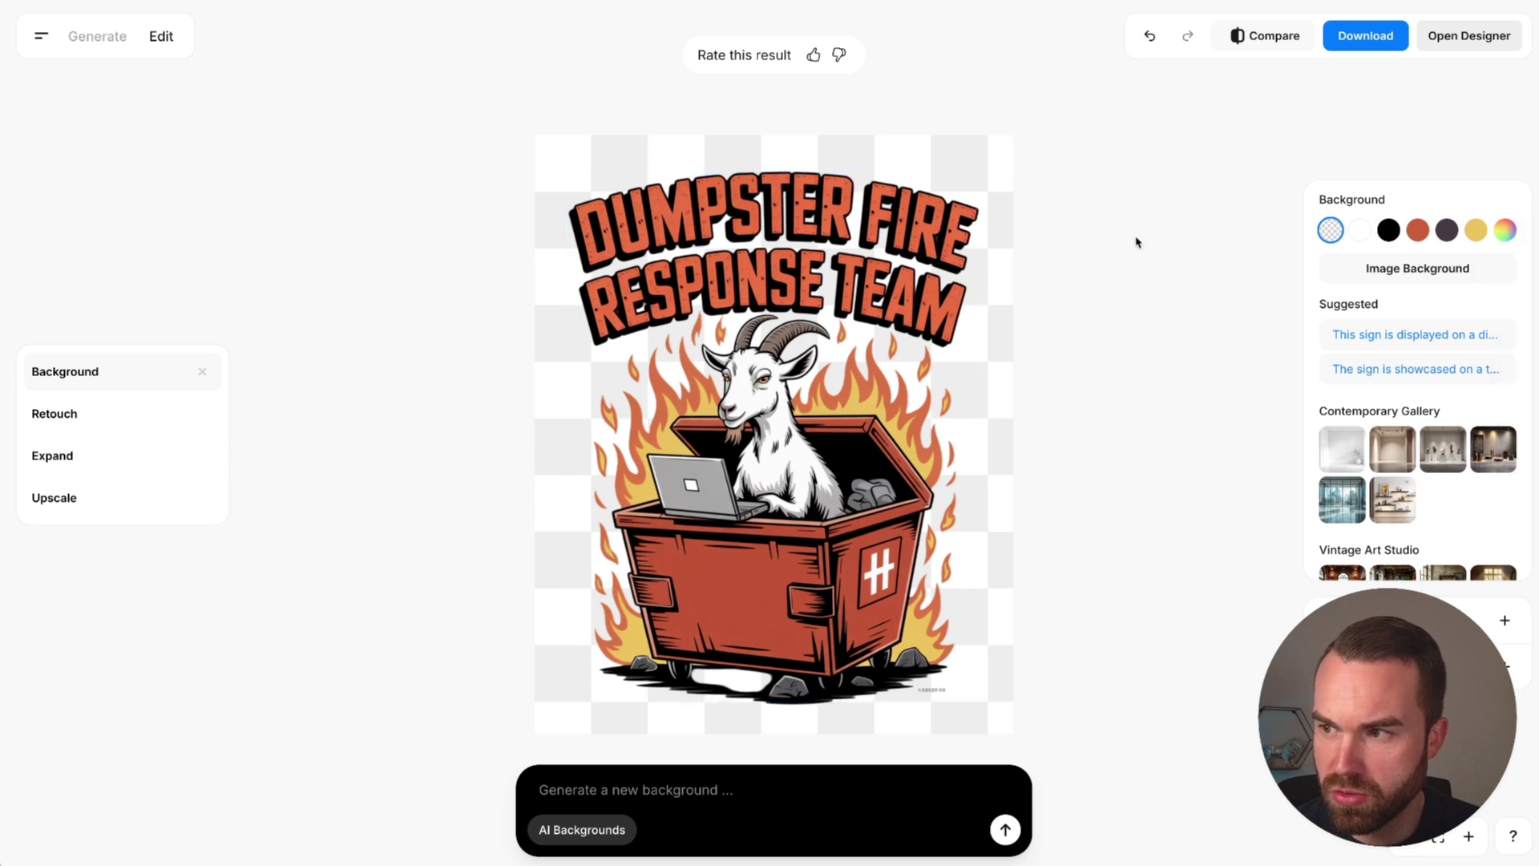
pyautogui.click(1392, 231)
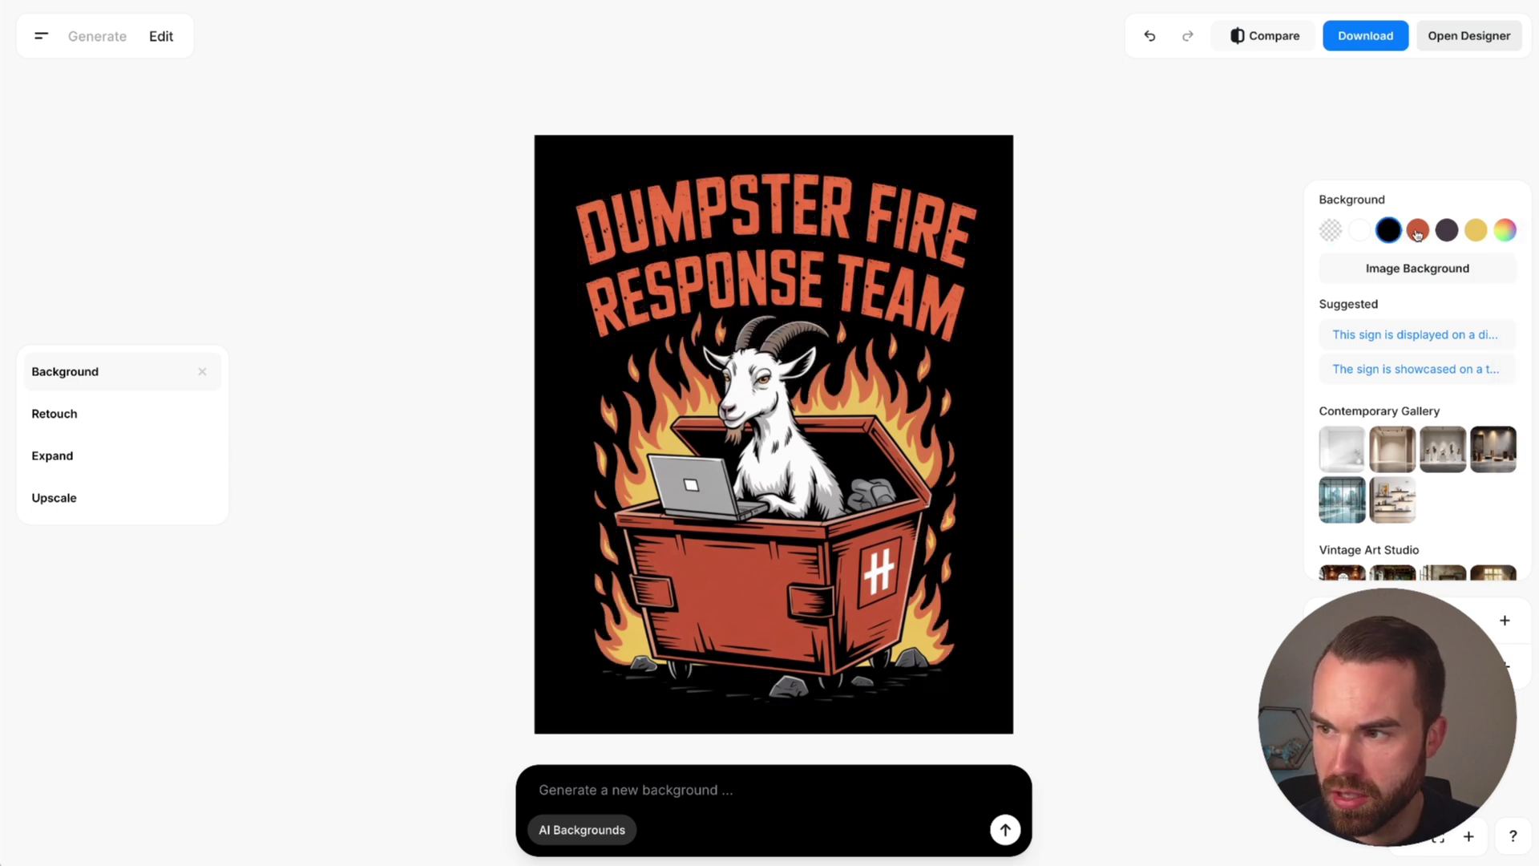
pyautogui.click(1418, 232)
pyautogui.click(1448, 231)
pyautogui.click(1506, 231)
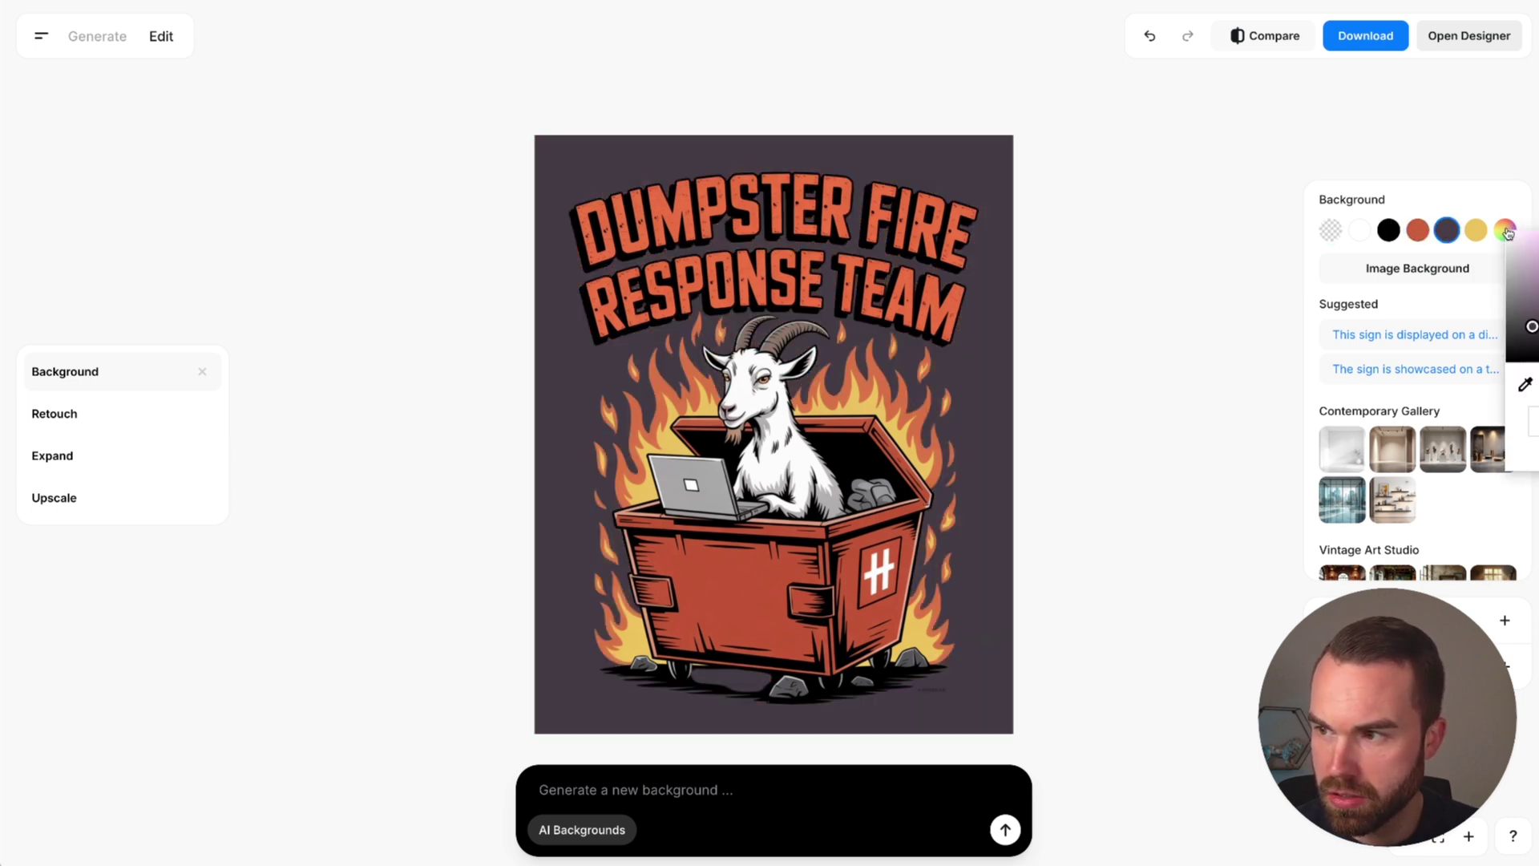
pyautogui.moveTo(1532, 326); pyautogui.dragTo(1530, 249)
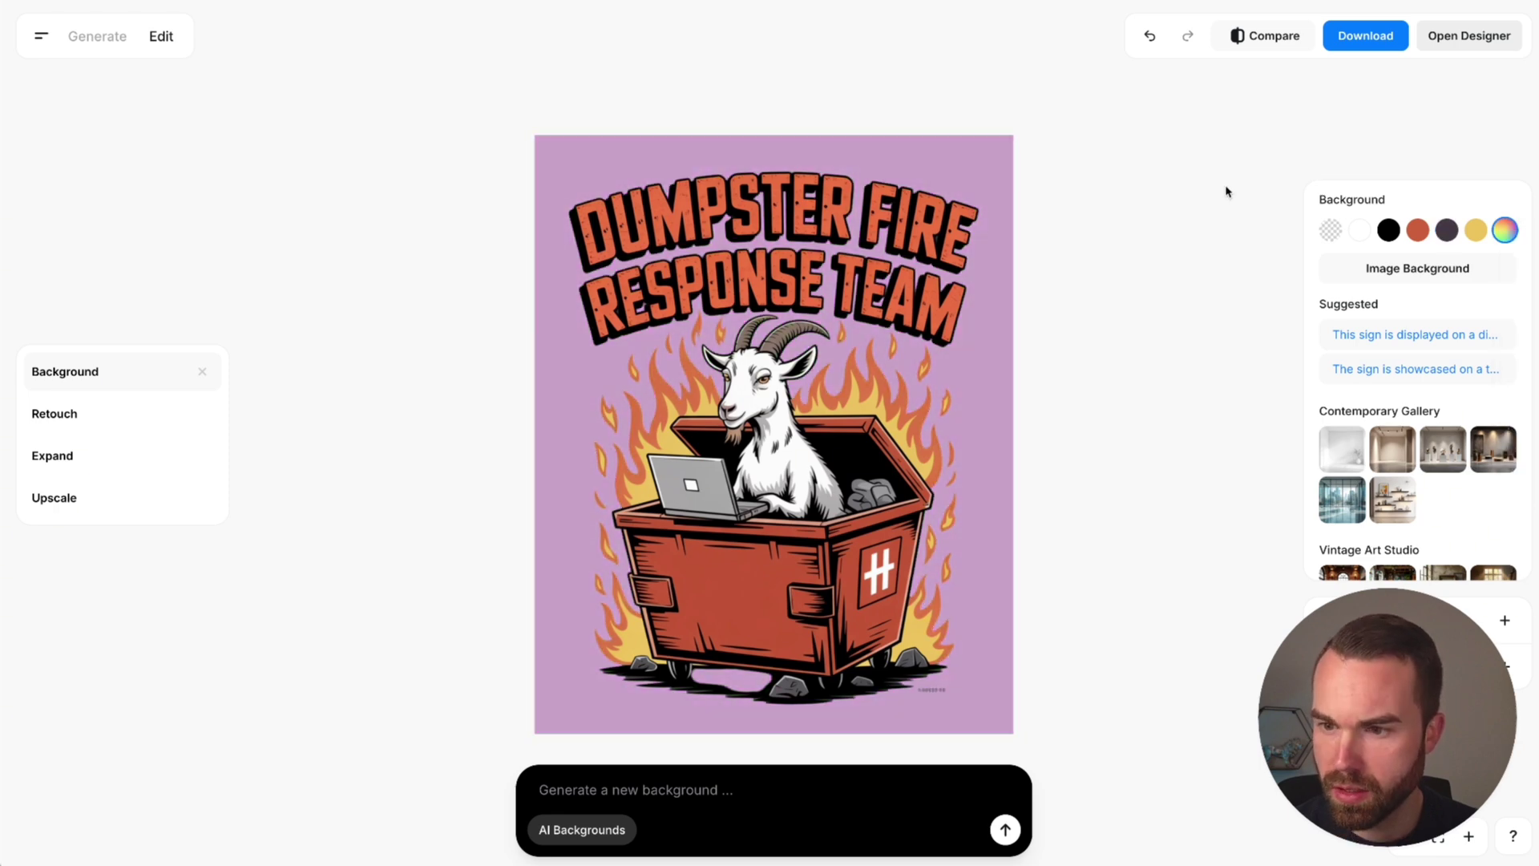
# Reset to a transparent background and replace the goat with the fox image
pyautogui.click(1330, 232)
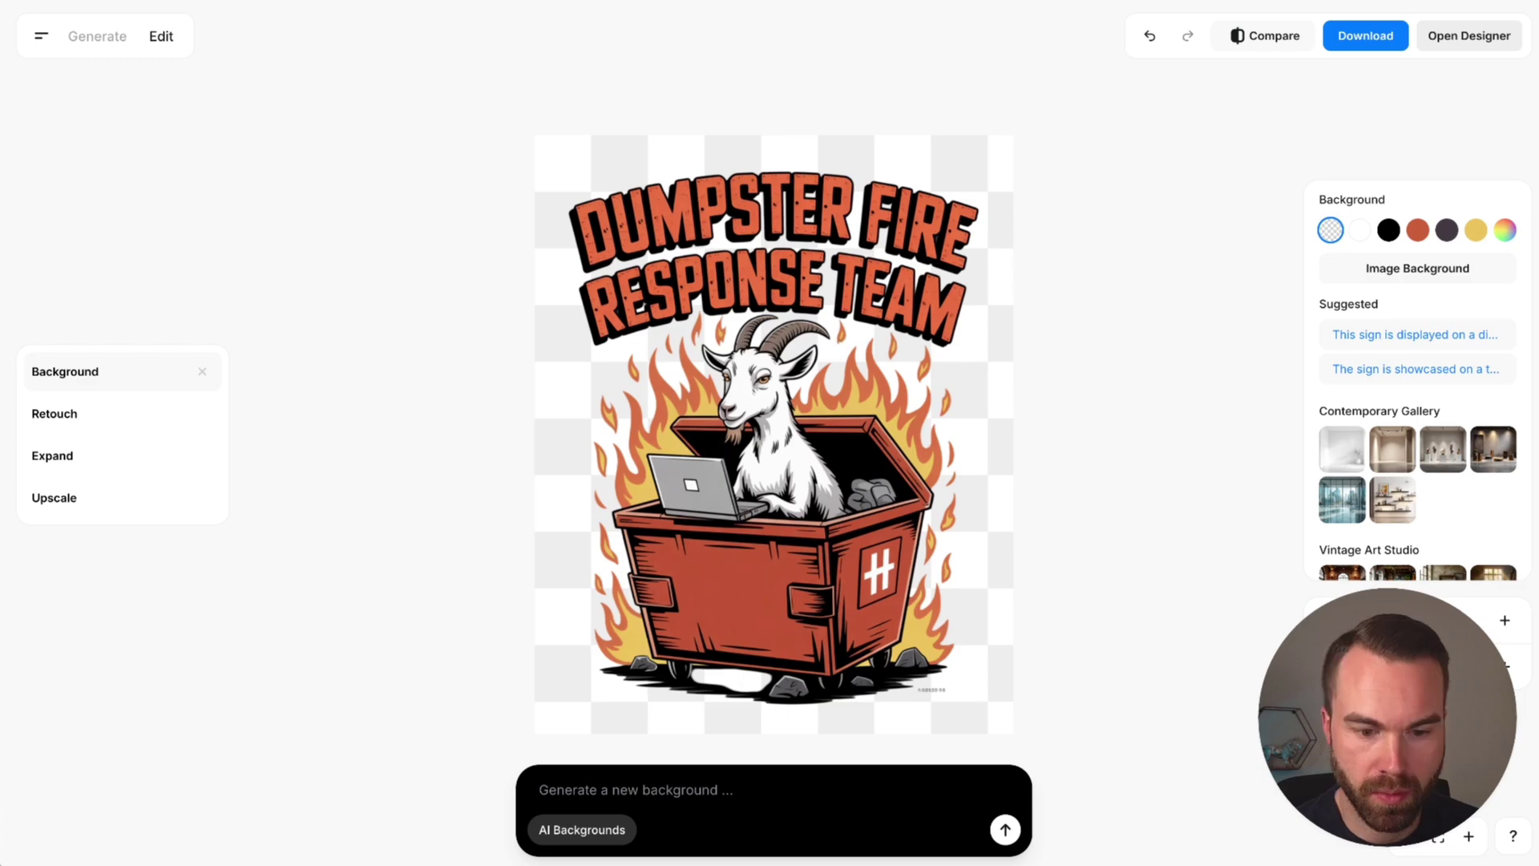
pyautogui.moveTo(332, 629); pyautogui.dragTo(784, 420)
pyautogui.click(860, 473)
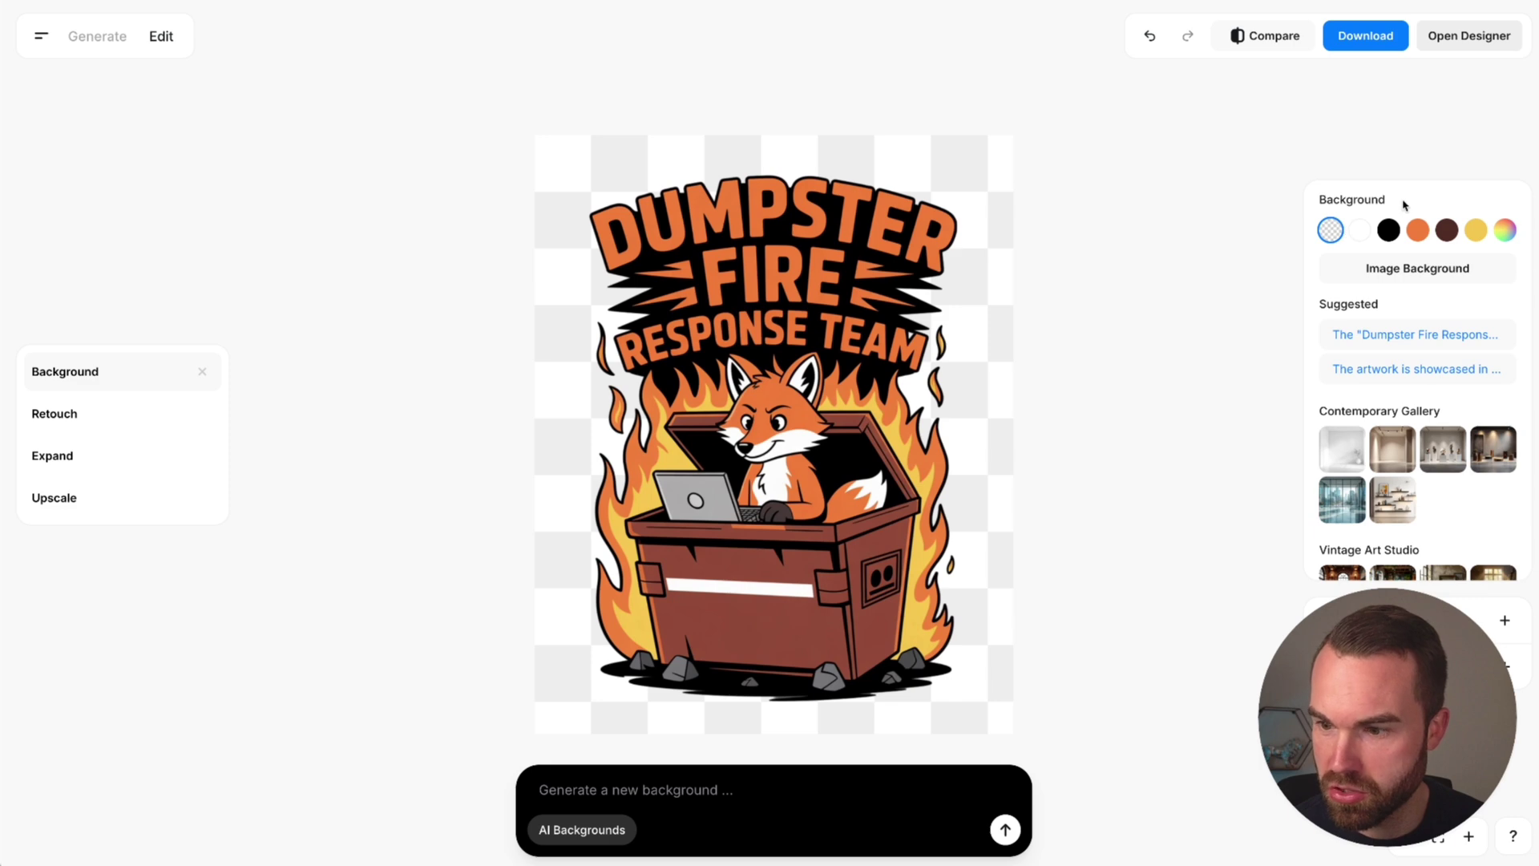
# Preview the fox cut-out on black, brown, yellow and custom grey backgrounds, then restore transparency
pyautogui.click(1391, 231)
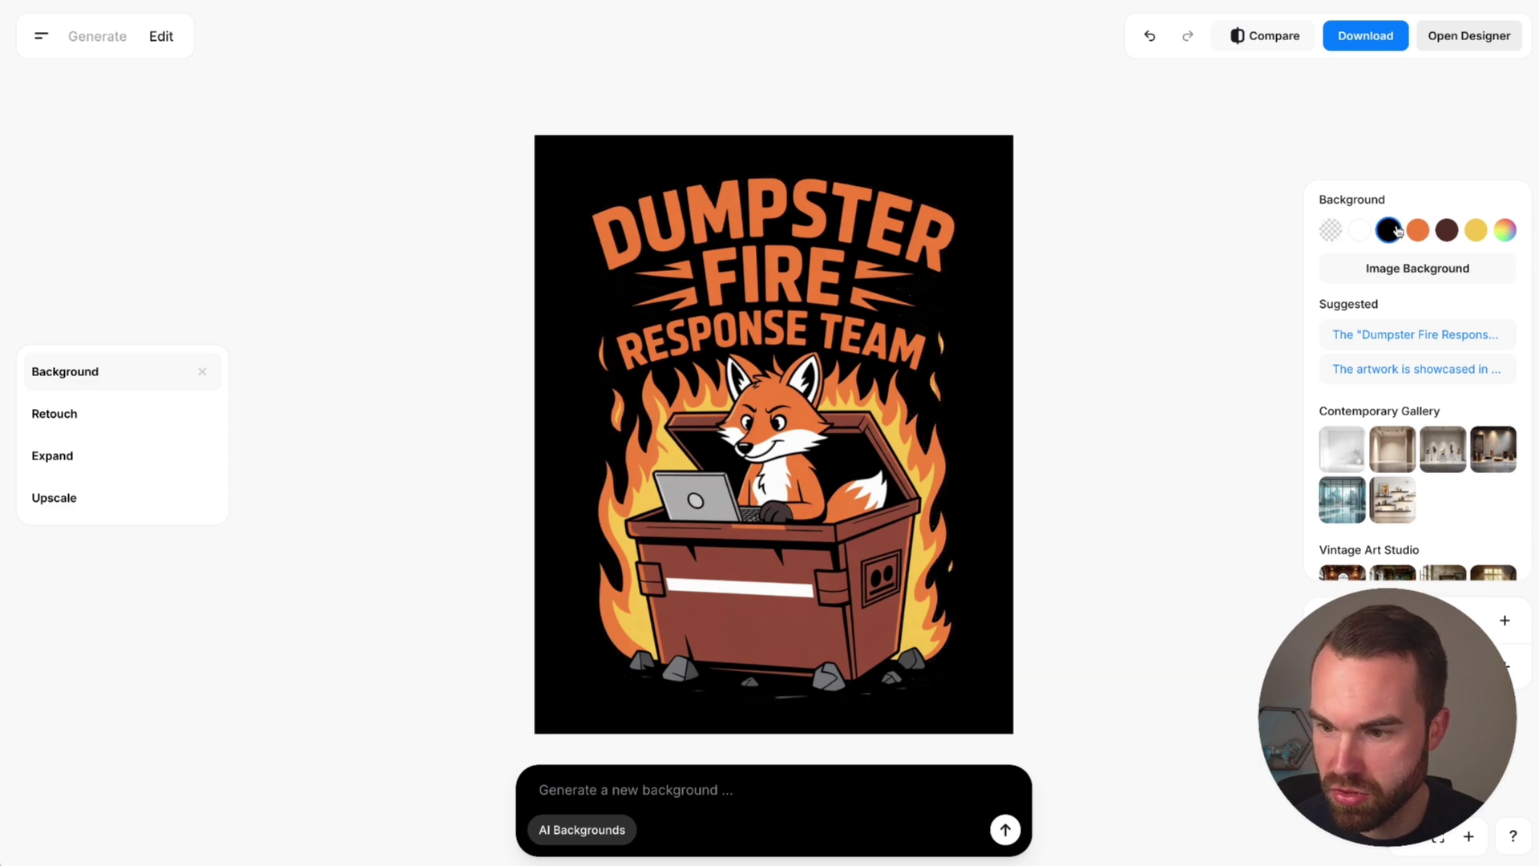
pyautogui.click(1449, 231)
pyautogui.click(1476, 231)
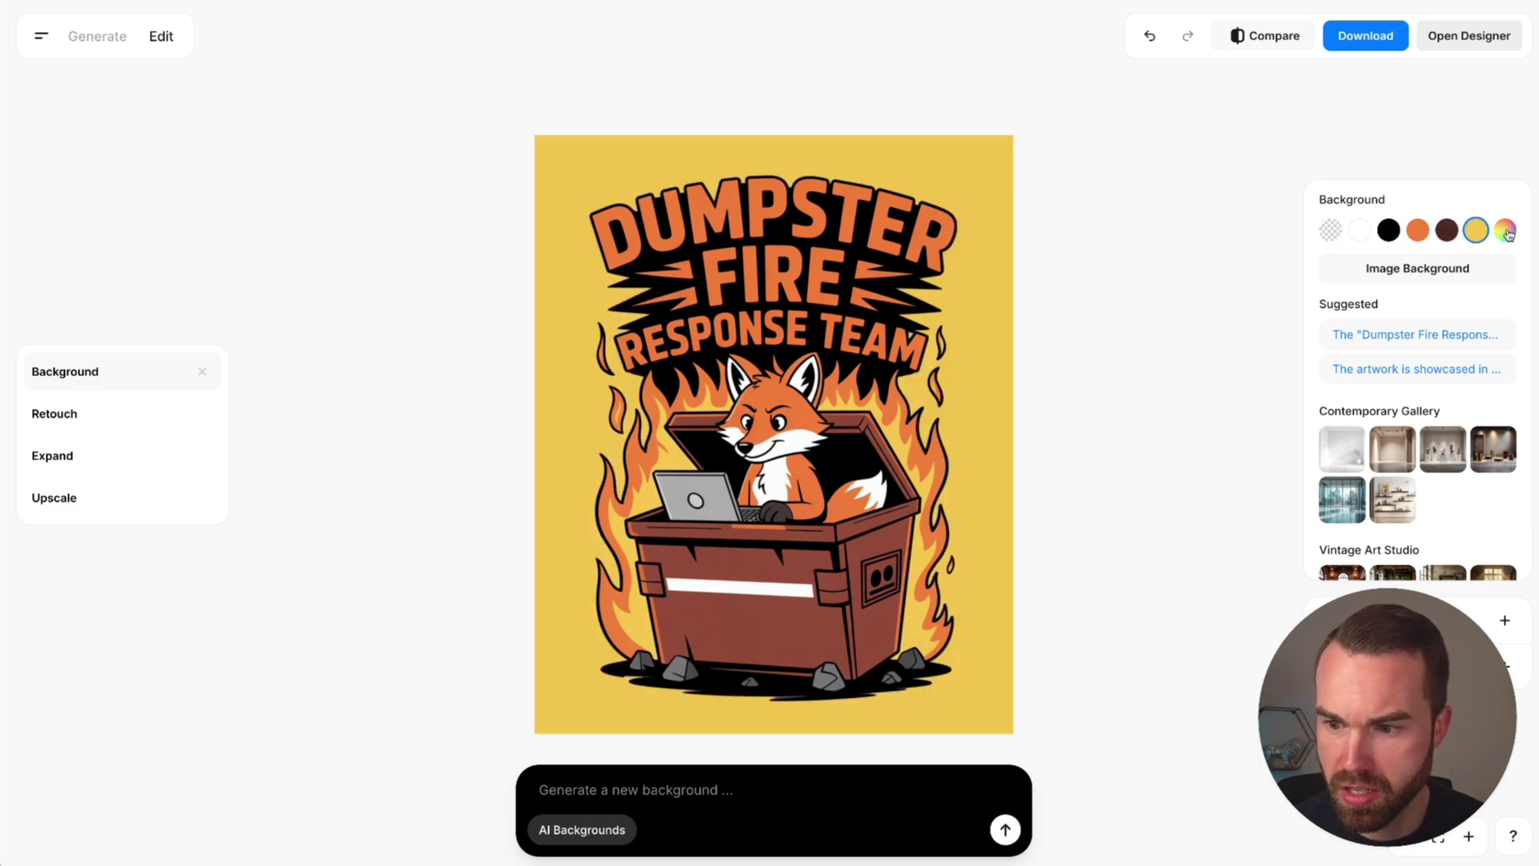
pyautogui.click(1507, 232)
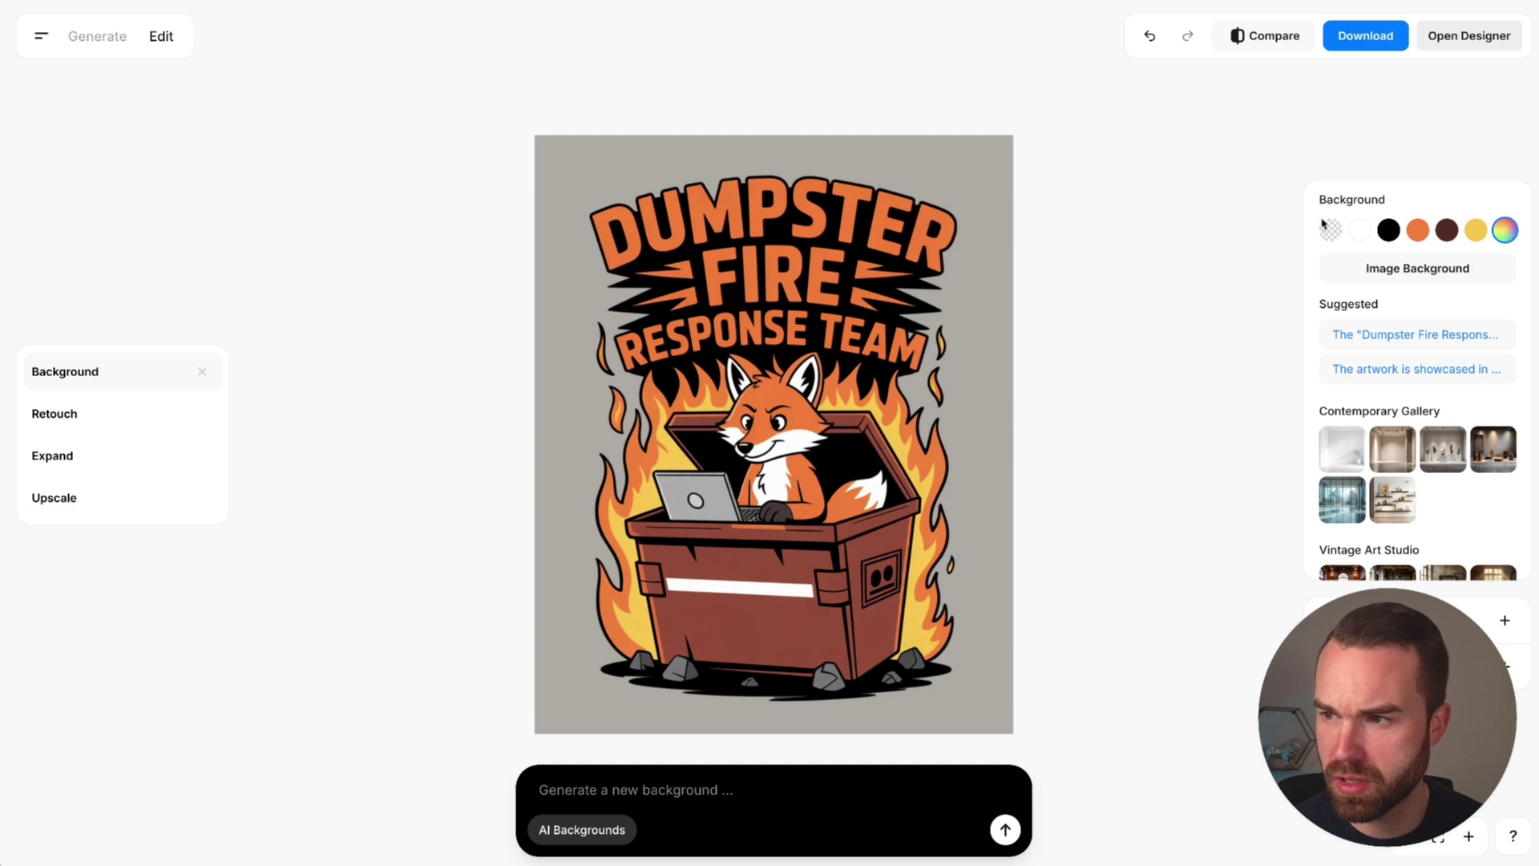
pyautogui.click(1332, 232)
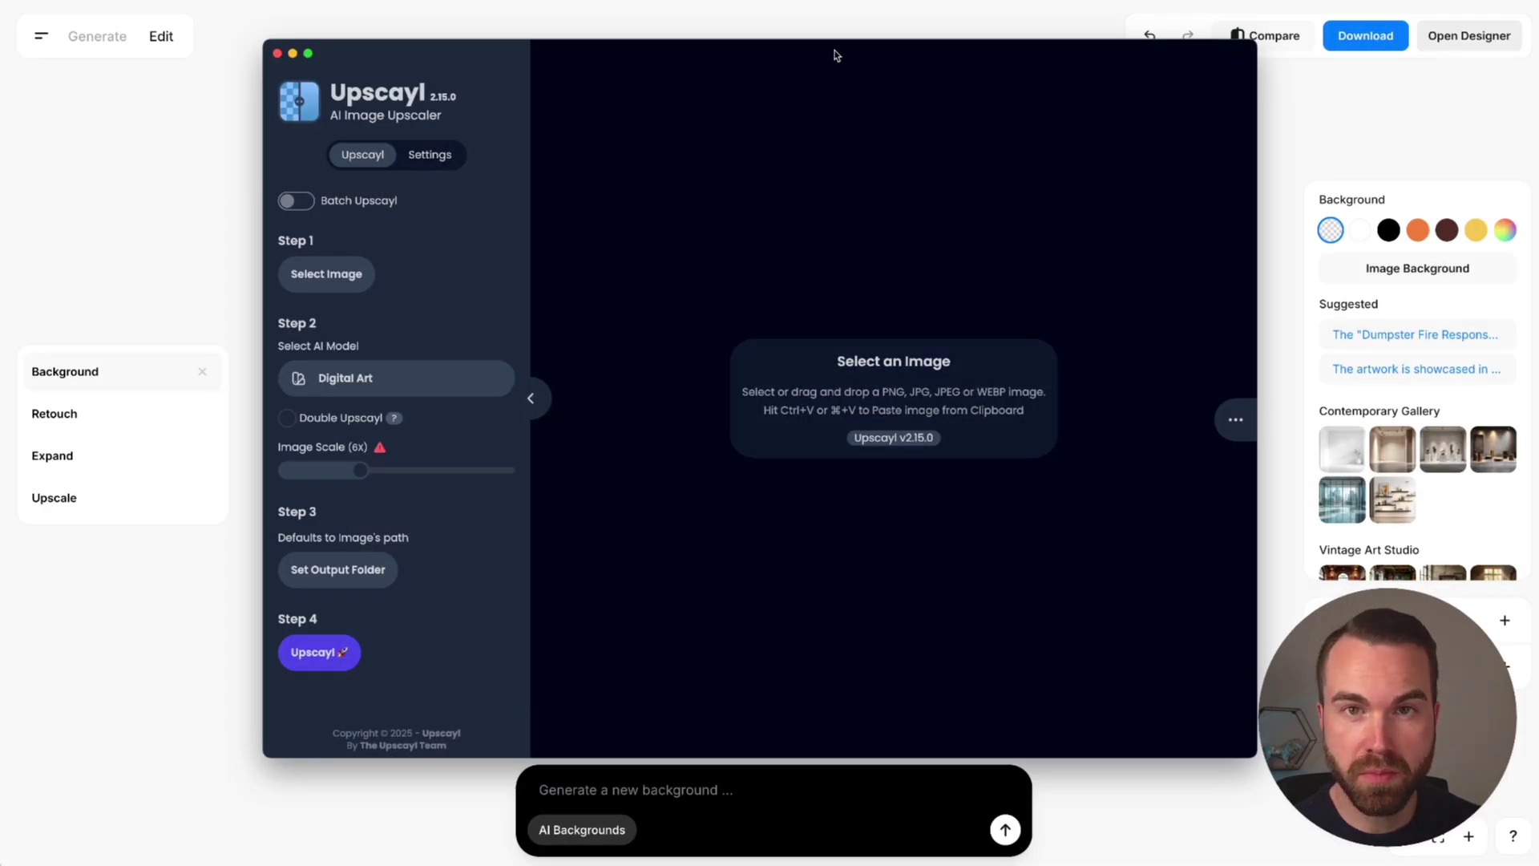
# Upscale the fox image in Upscayl and compare the original with the upscaled version
pyautogui.moveTo(834, 54)
pyautogui.mouseDown()
pyautogui.moveTo(786, 61)
pyautogui.moveTo(827, 37)
pyautogui.mouseUp()
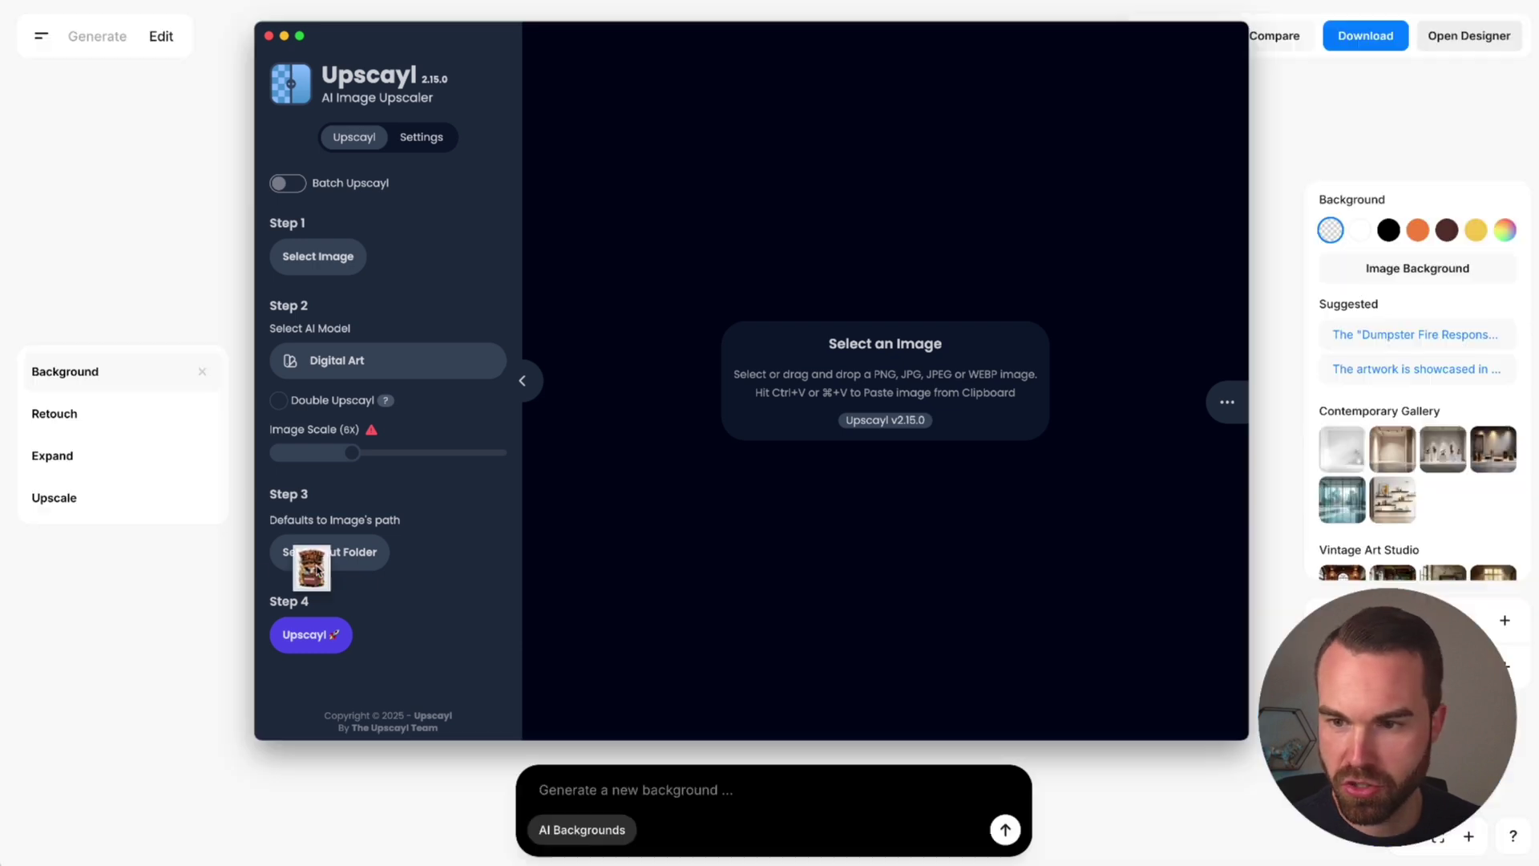
pyautogui.moveTo(310, 568); pyautogui.dragTo(817, 217)
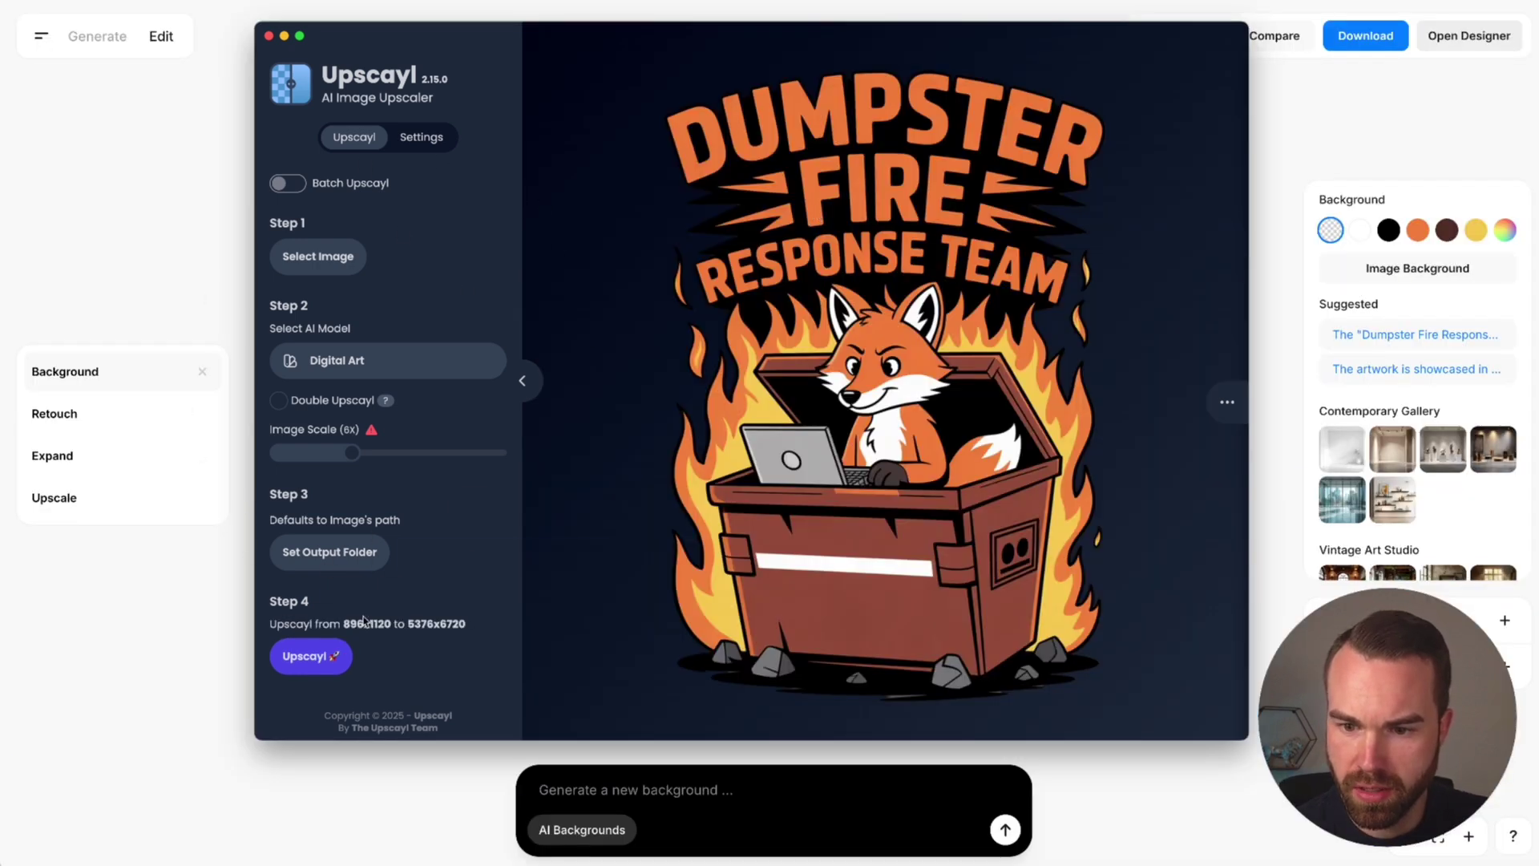
pyautogui.click(311, 657)
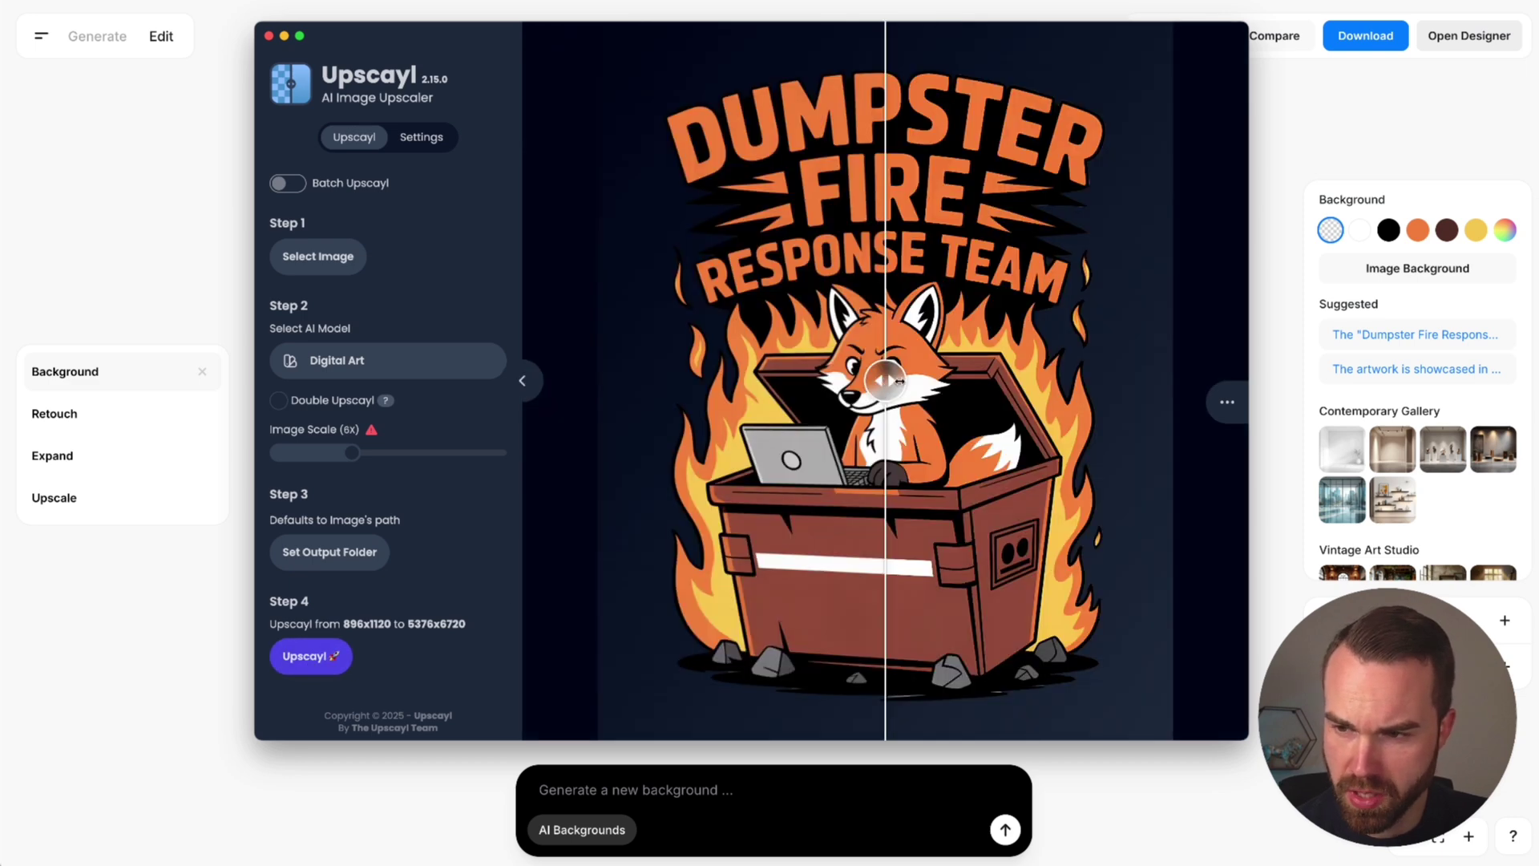
pyautogui.moveTo(882, 381); pyautogui.dragTo(992, 381)
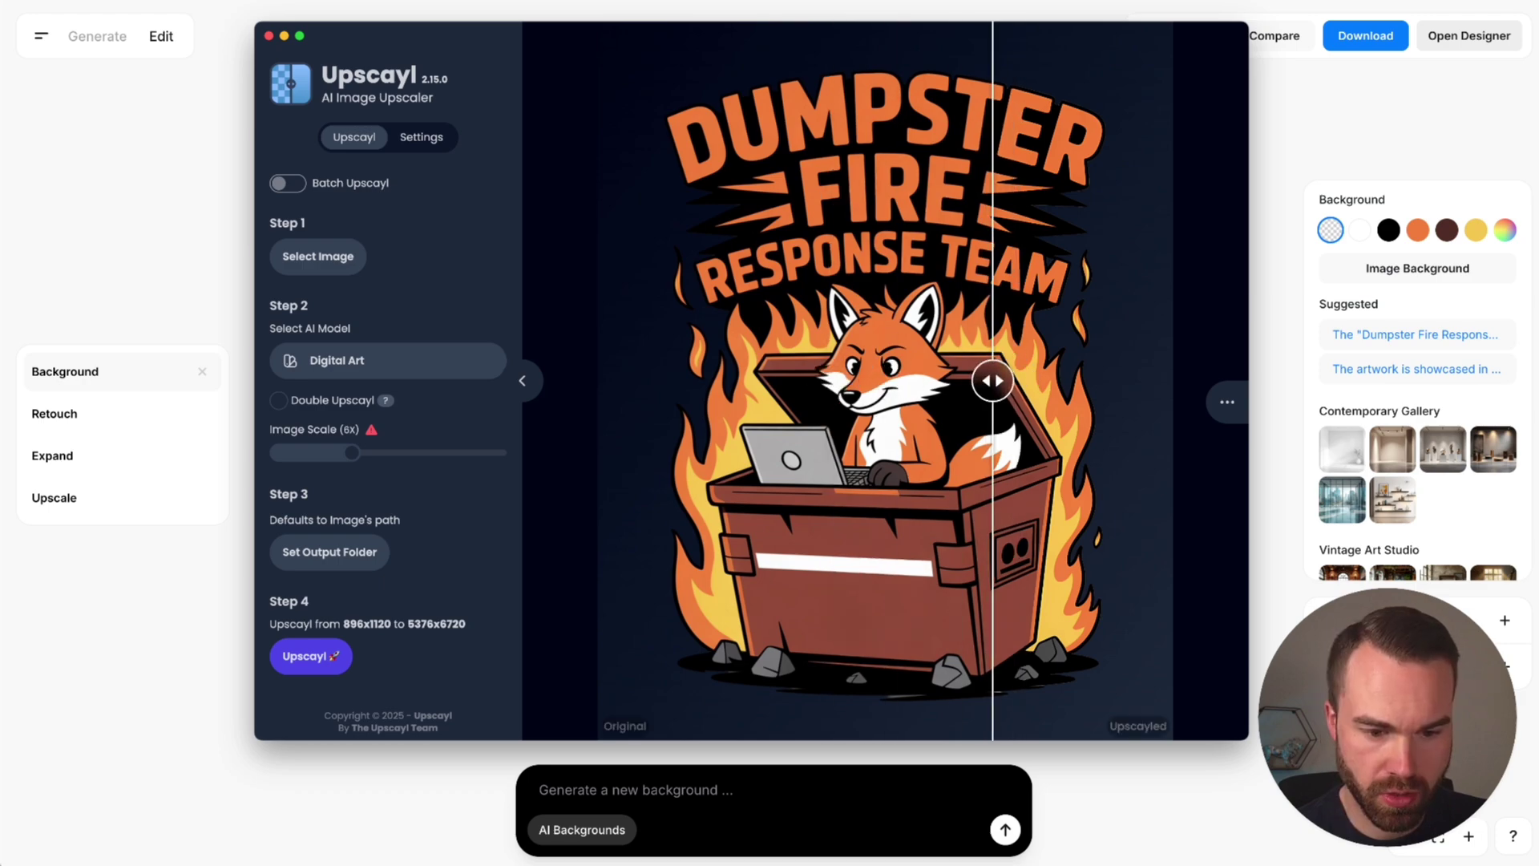
# Check the upscaled file's info to confirm its 5376 × 6720 px size
pyautogui.press('space')
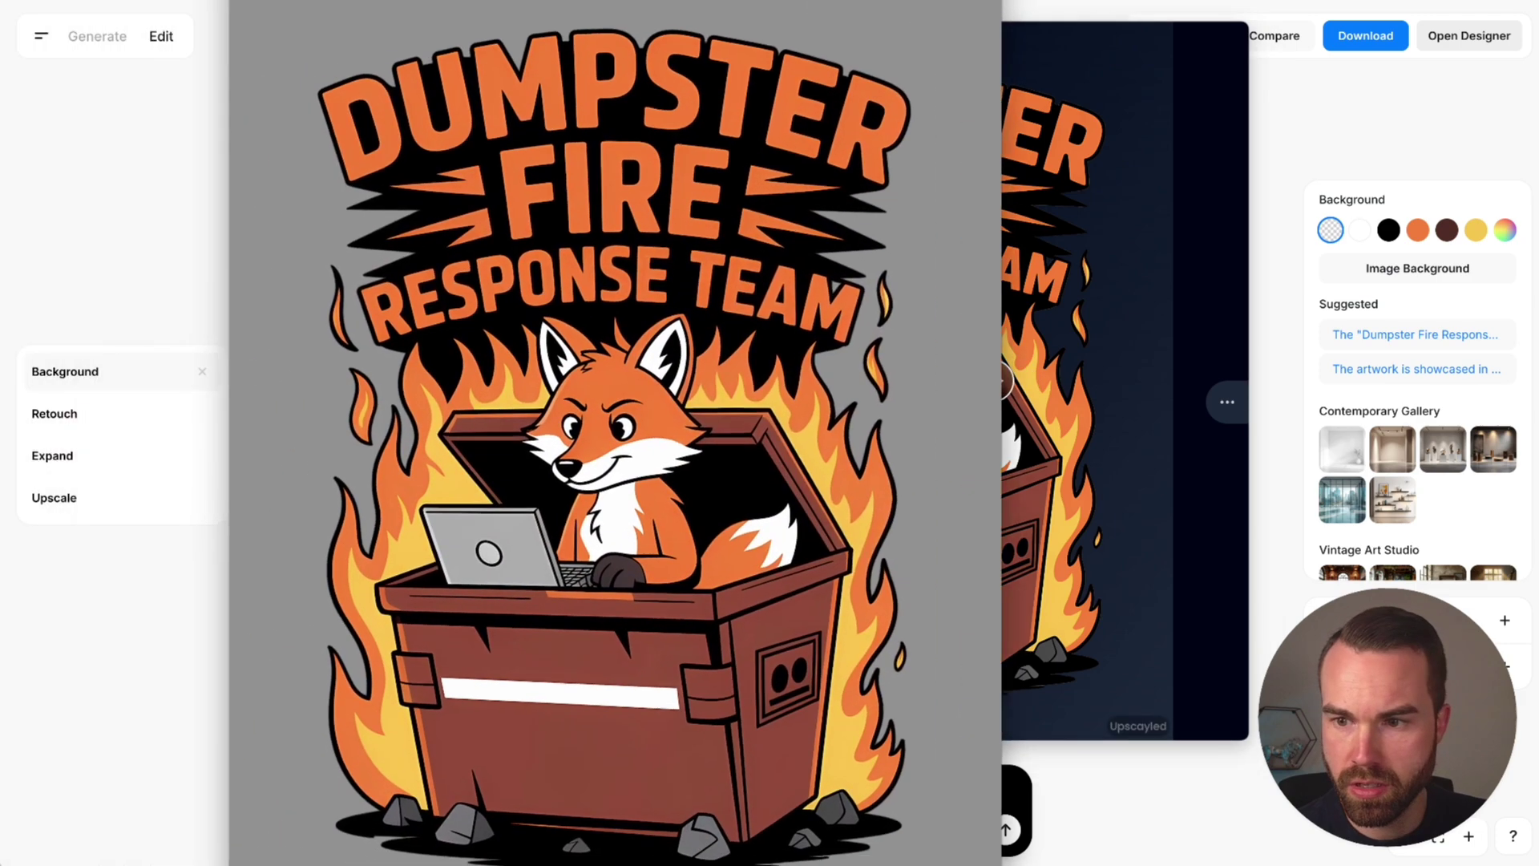
pyautogui.press('super+i')
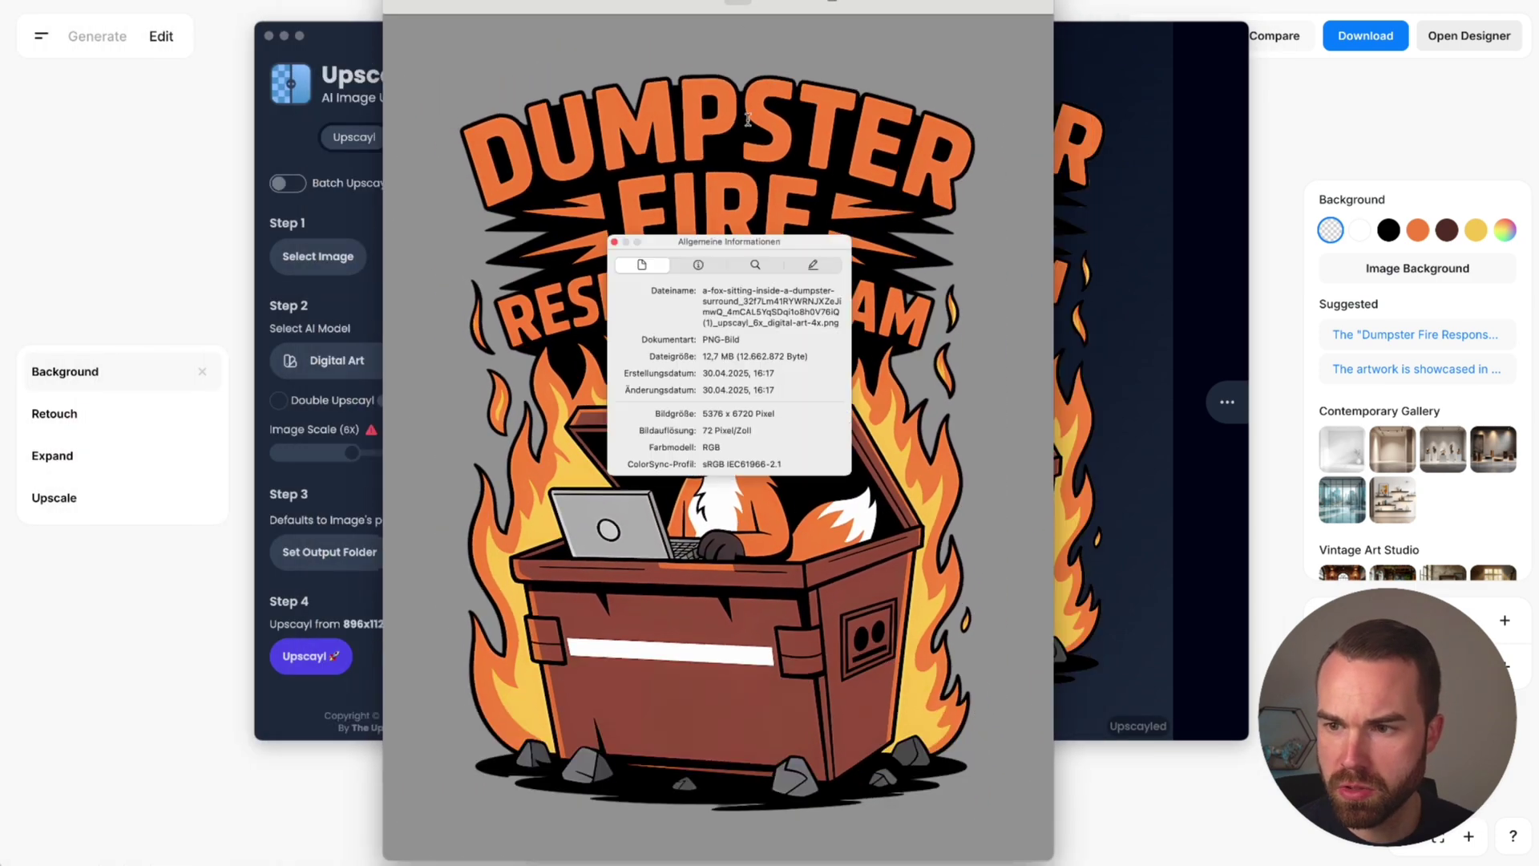
pyautogui.moveTo(696, 406); pyautogui.dragTo(744, 405)
# Create a new 4500×5400 px, 300 DPI transparent document
pyautogui.click(773, 404)
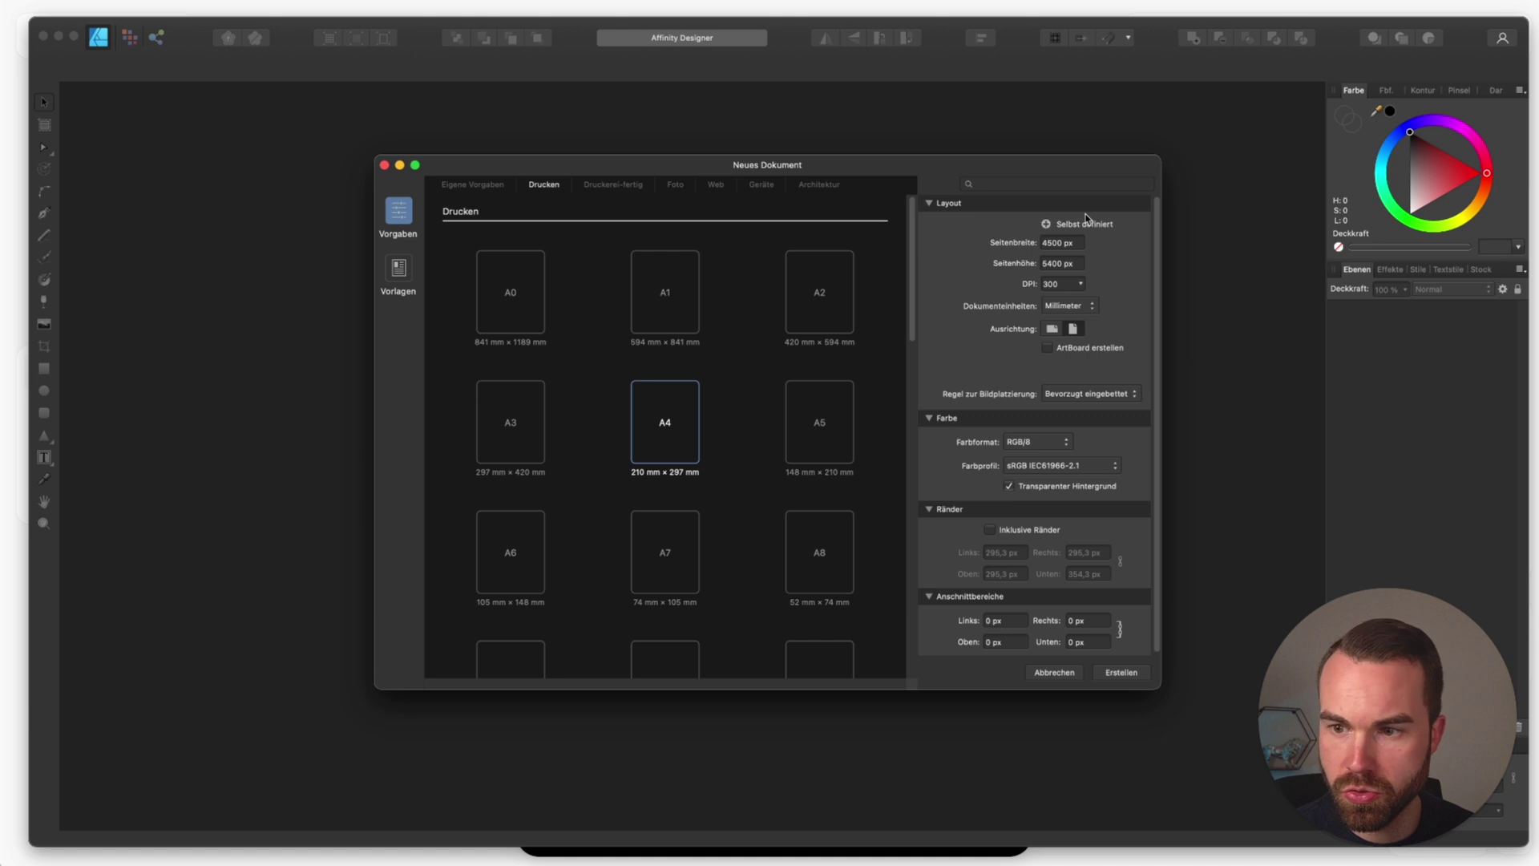
pyautogui.click(1123, 674)
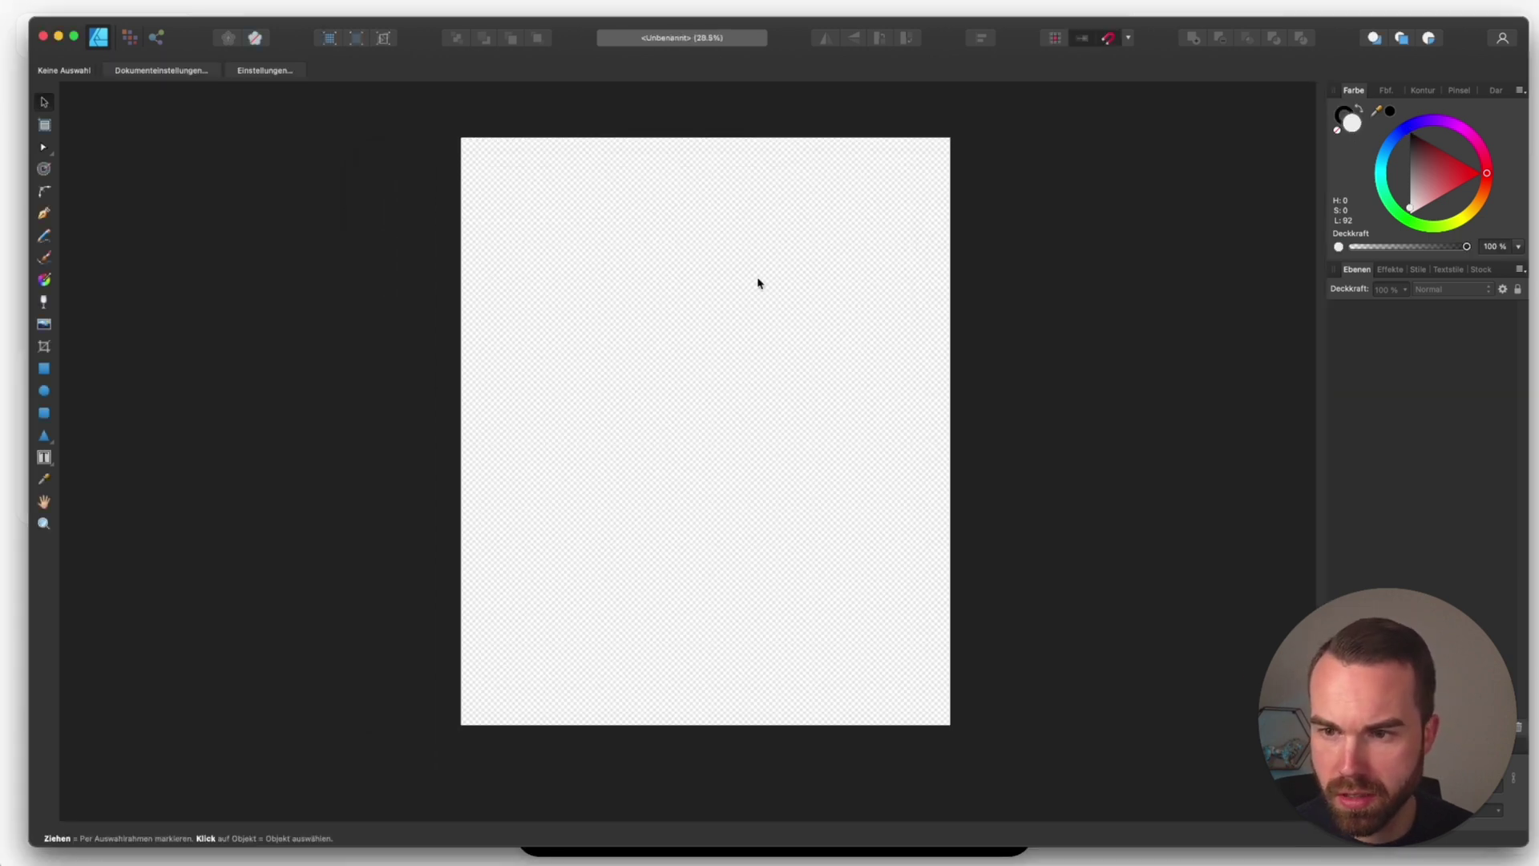
pyautogui.scroll(3, 775, 308)
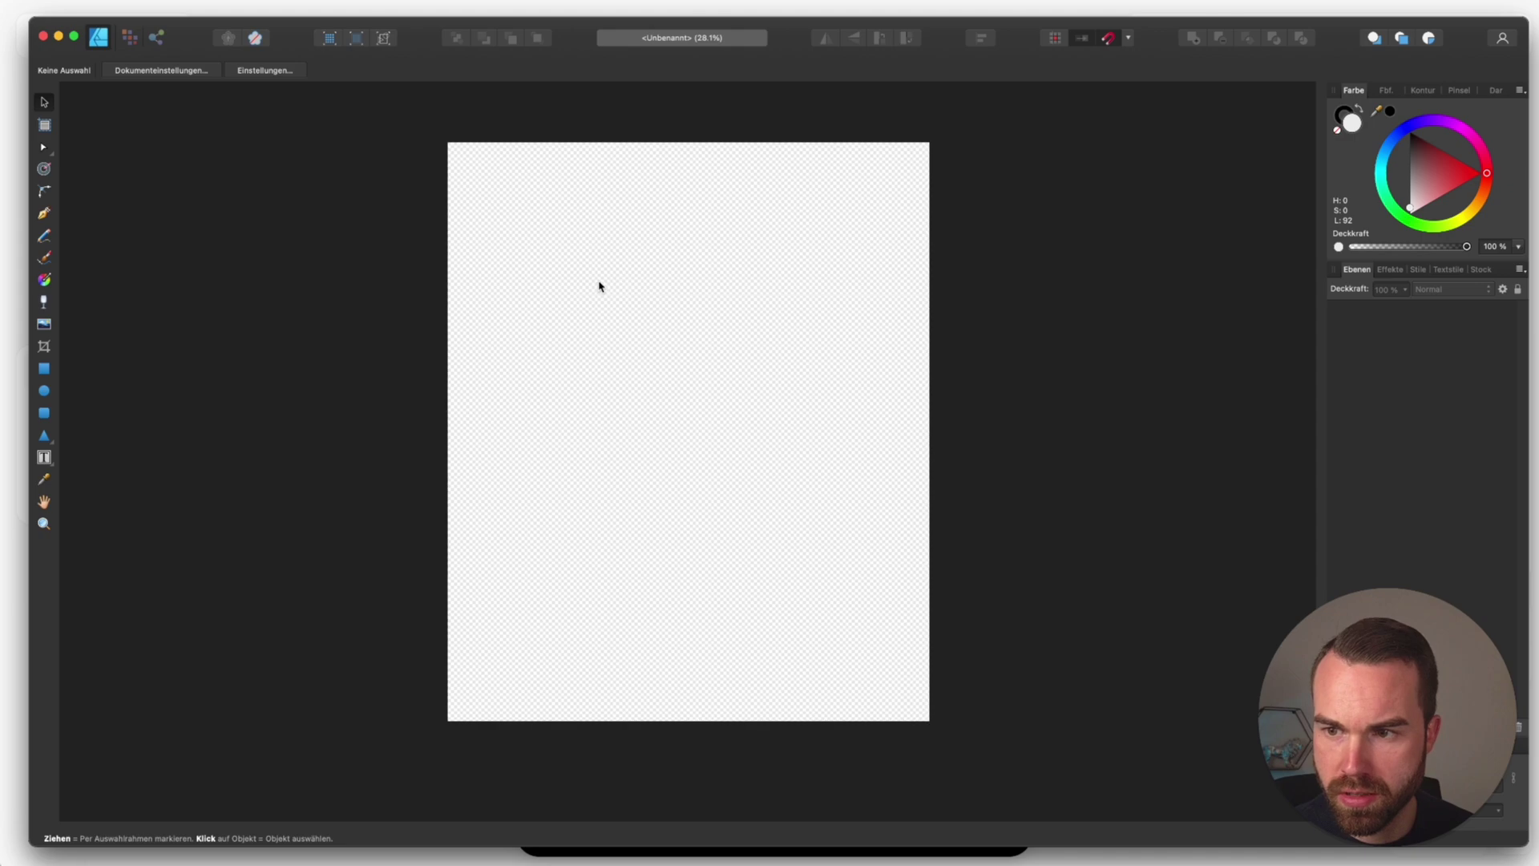
# Paste the upscaled fox image, then scale it down and centre it to fit the page
pyautogui.press('super+v')
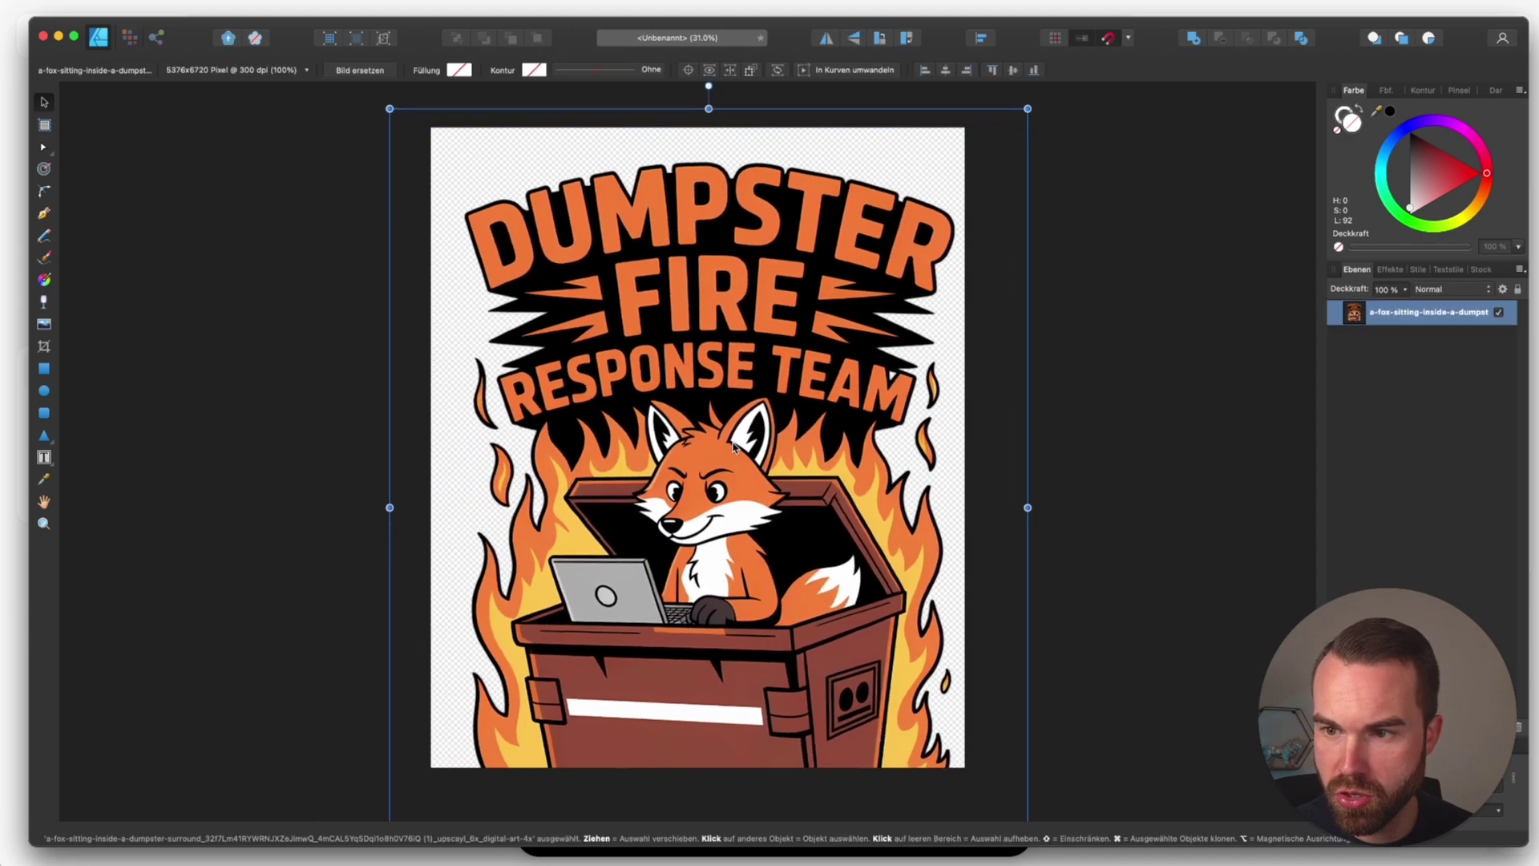
pyautogui.moveTo(379, 98); pyautogui.dragTo(445, 181)
pyautogui.moveTo(799, 459); pyautogui.dragTo(766, 368)
pyautogui.moveTo(983, 801); pyautogui.dragTo(965, 781)
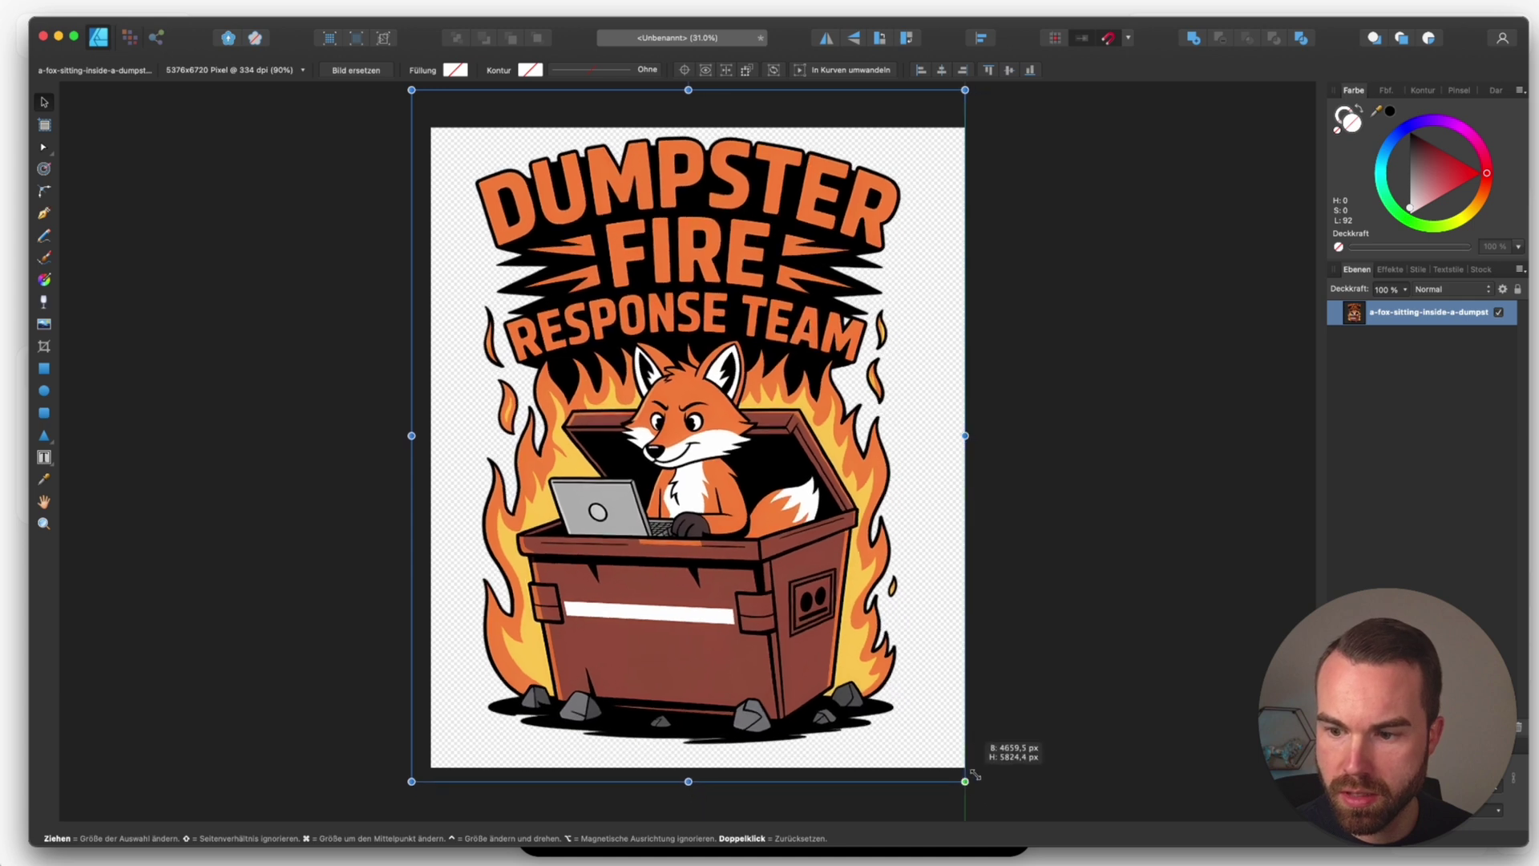
pyautogui.moveTo(721, 406); pyautogui.dragTo(732, 418)
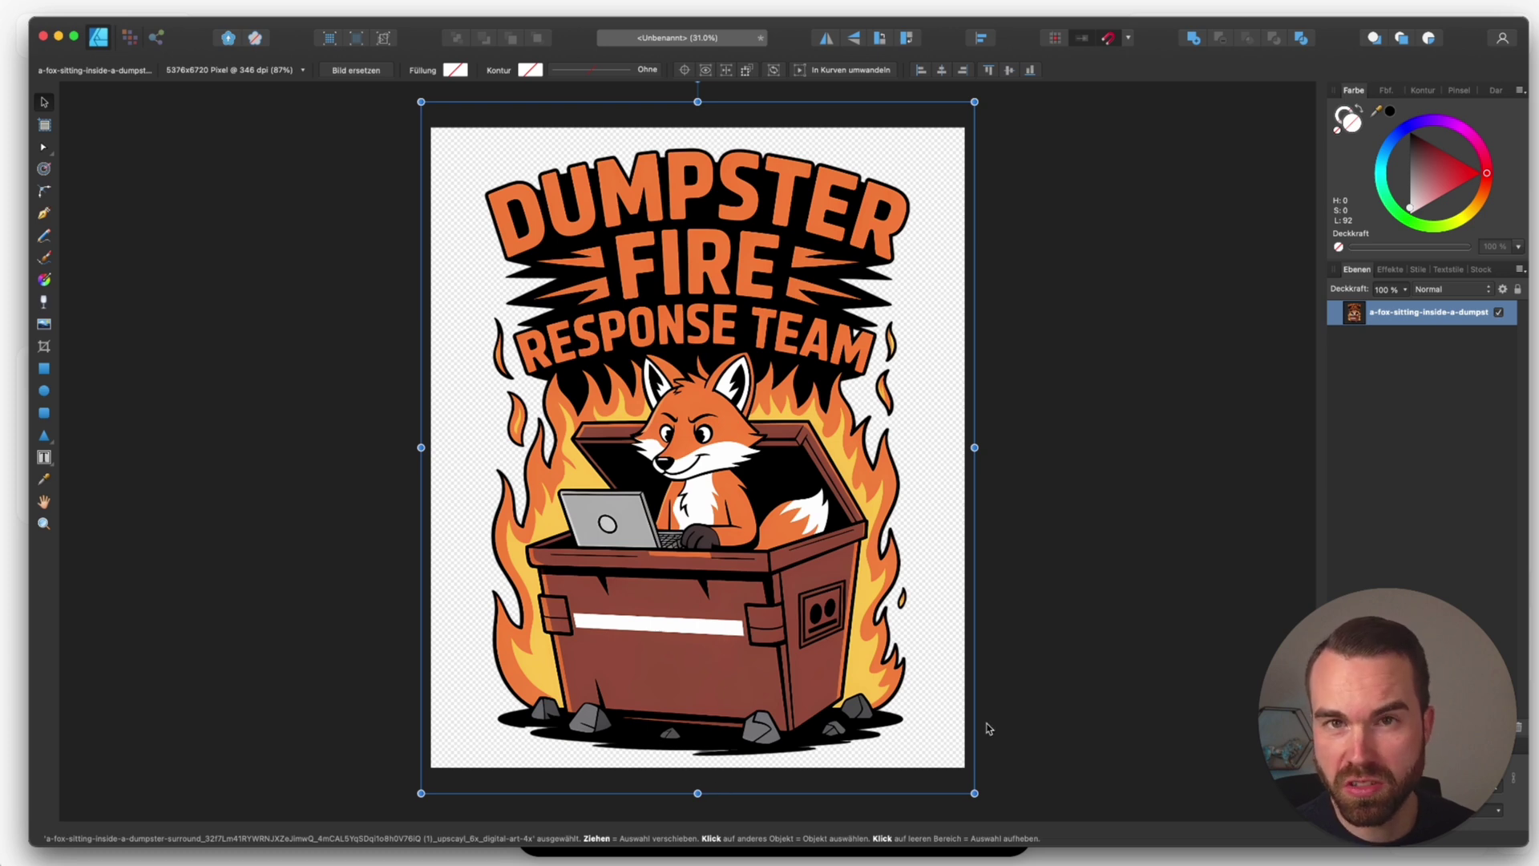
pyautogui.moveTo(975, 793); pyautogui.dragTo(965, 781)
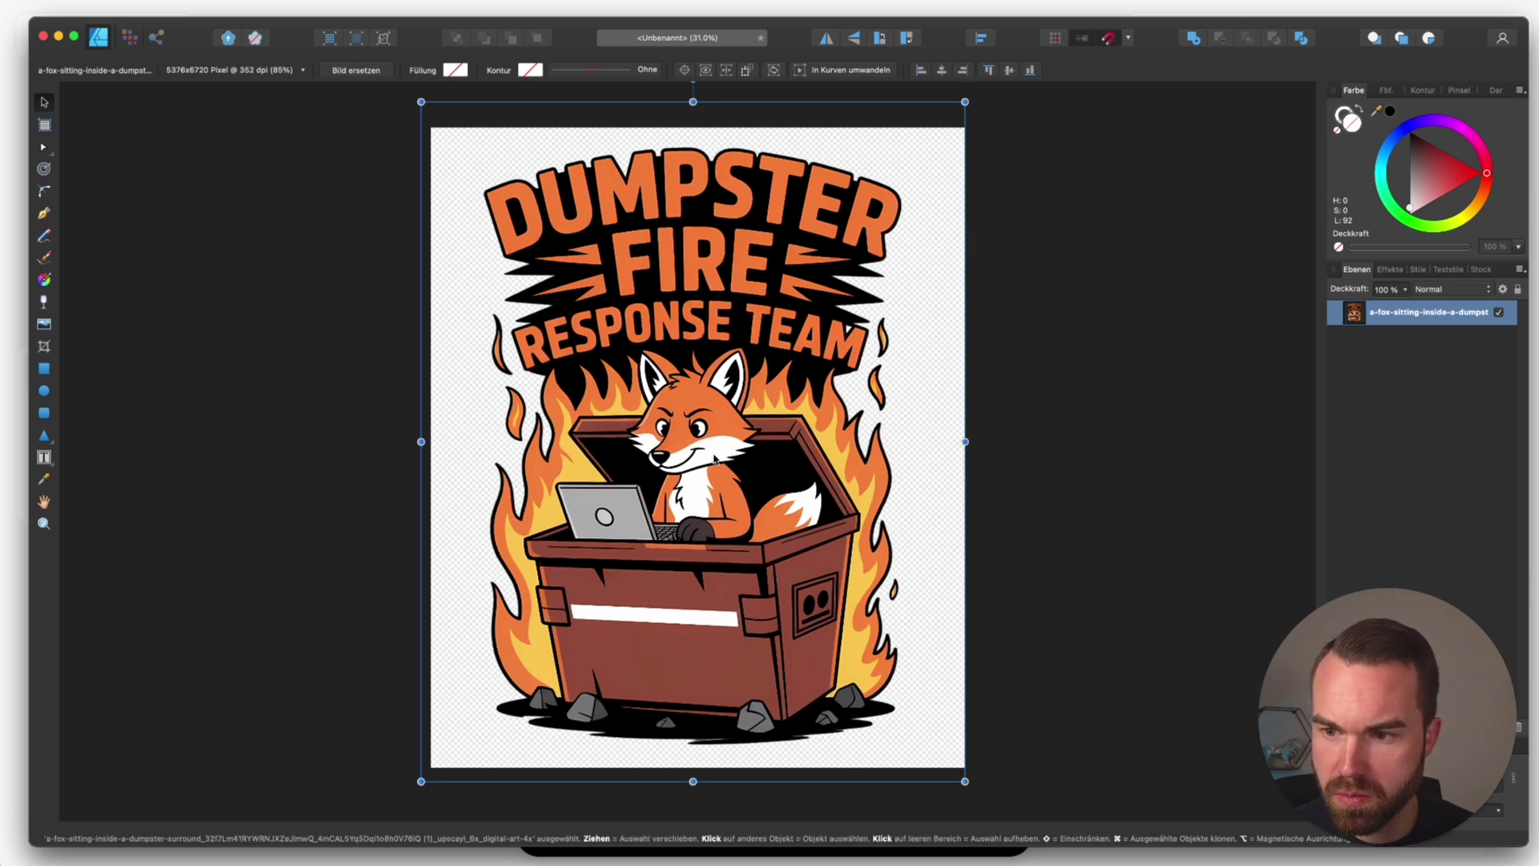
pyautogui.moveTo(713, 461); pyautogui.dragTo(721, 459)
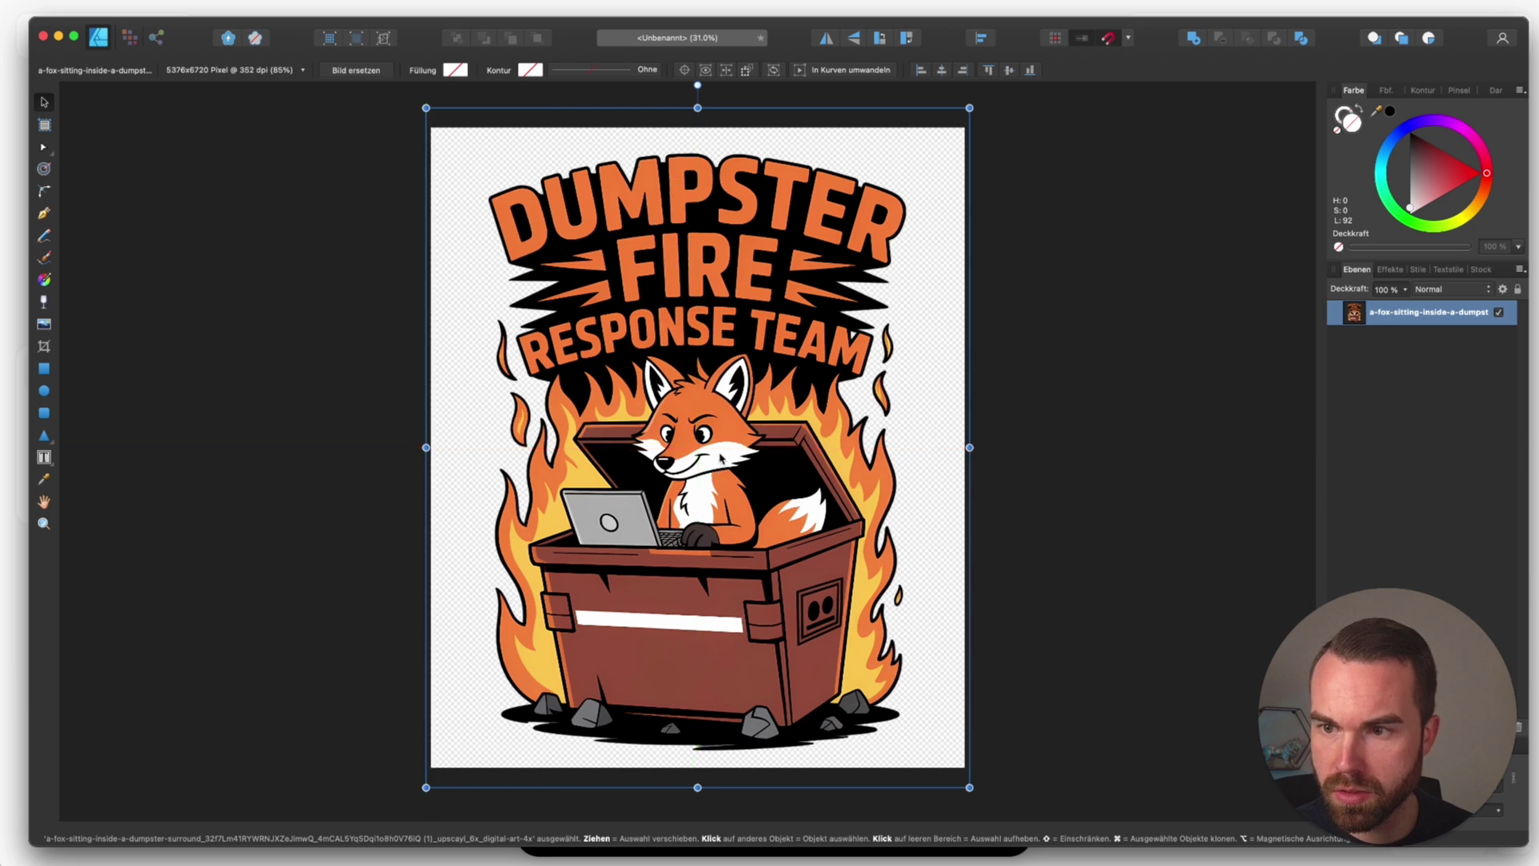
# Export the design as a 4500×5400 px PNG named Fox.png
pyautogui.click(1158, 292)
pyautogui.click(157, 0)
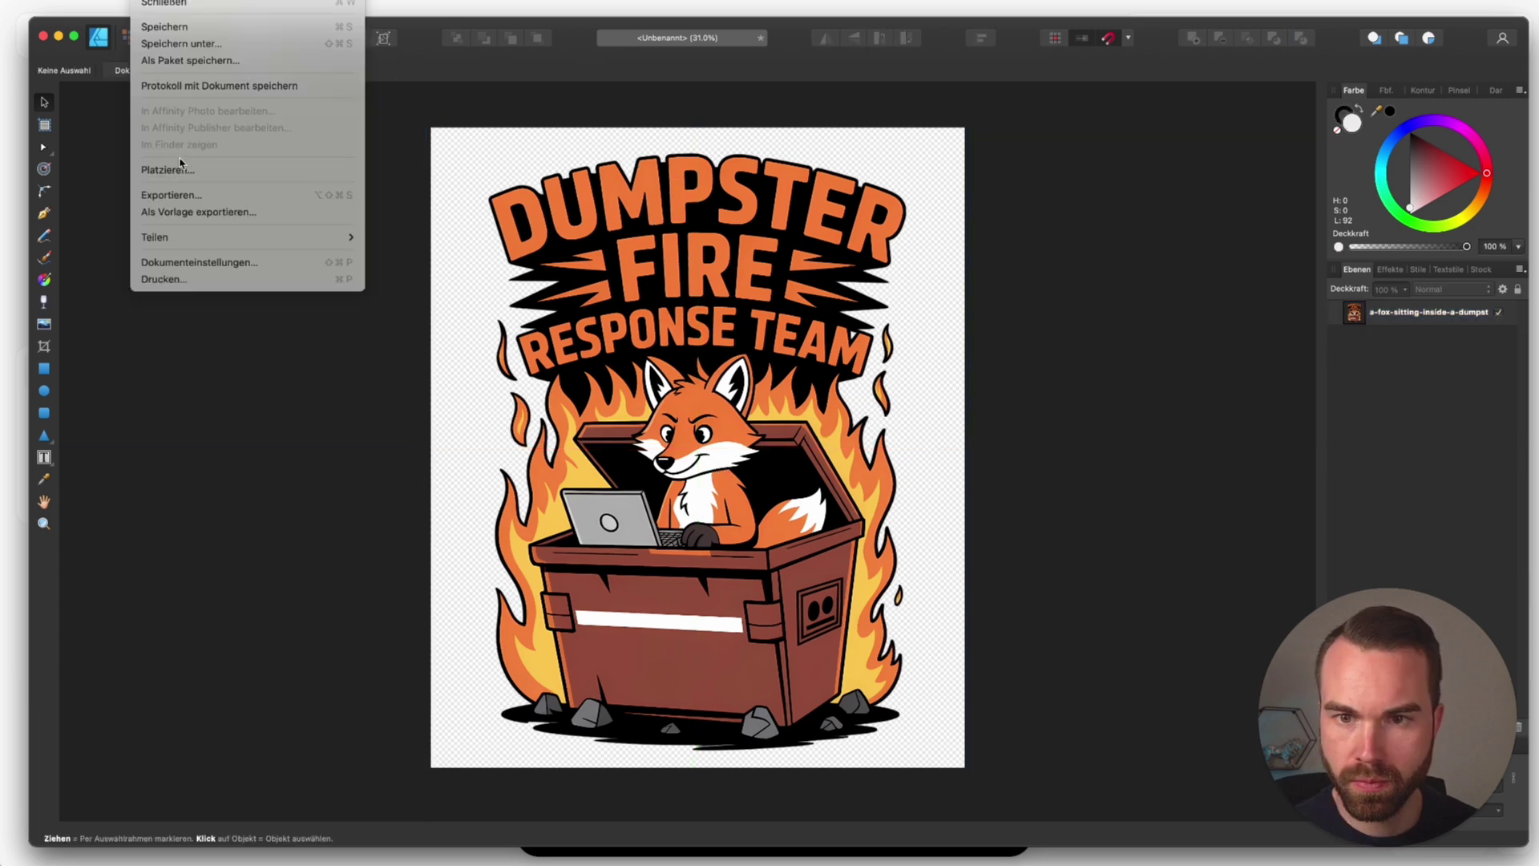
pyautogui.click(196, 196)
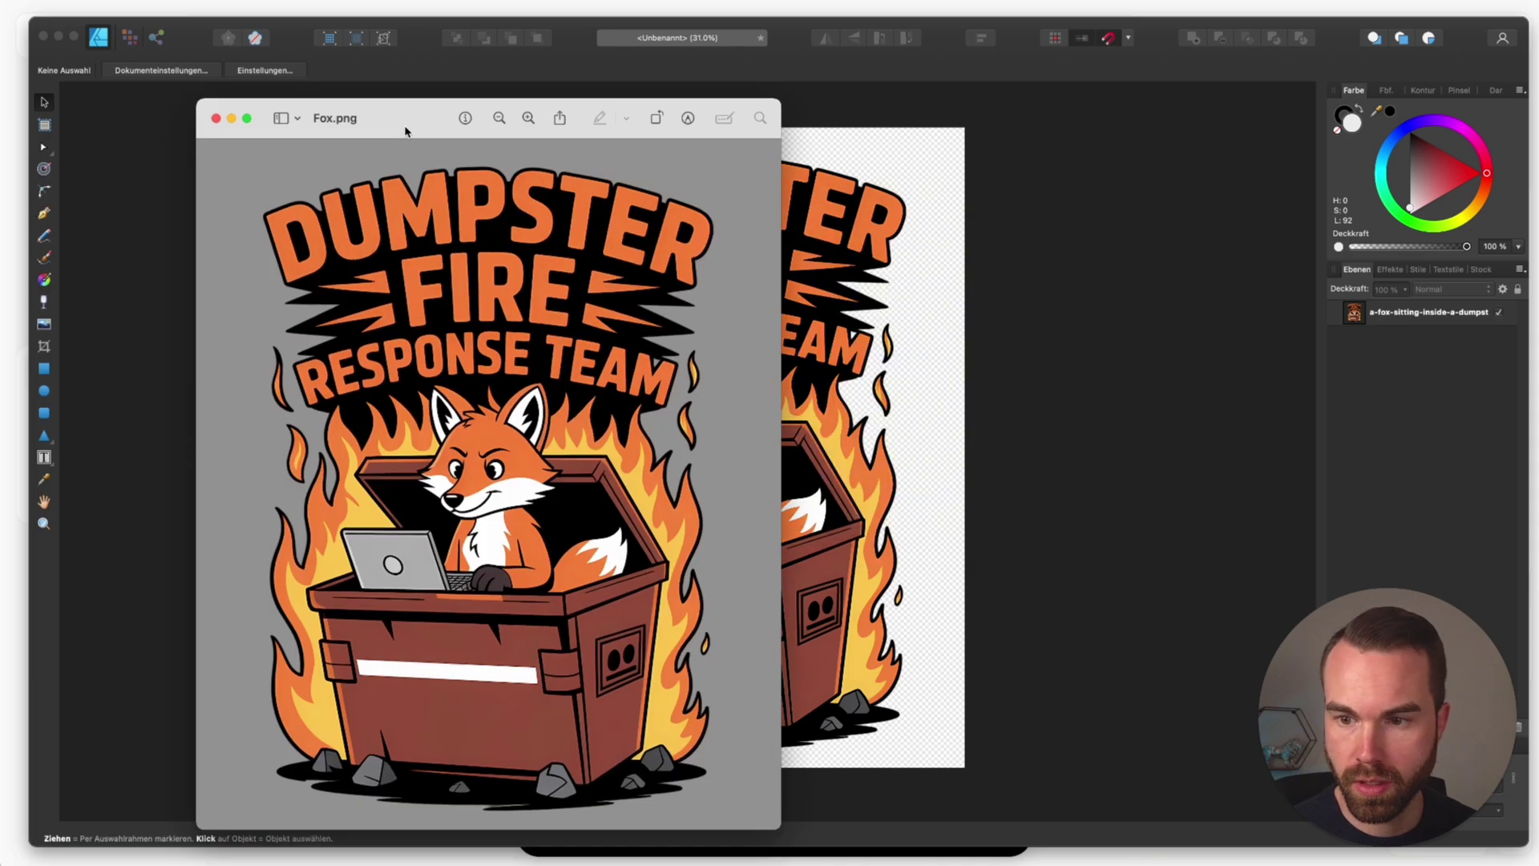
# Verify Fox.png's info: 4500×5400 px, sRGB IEC61966-2.1 profile, 6.9 MB
pyautogui.moveTo(404, 120); pyautogui.dragTo(626, 100)
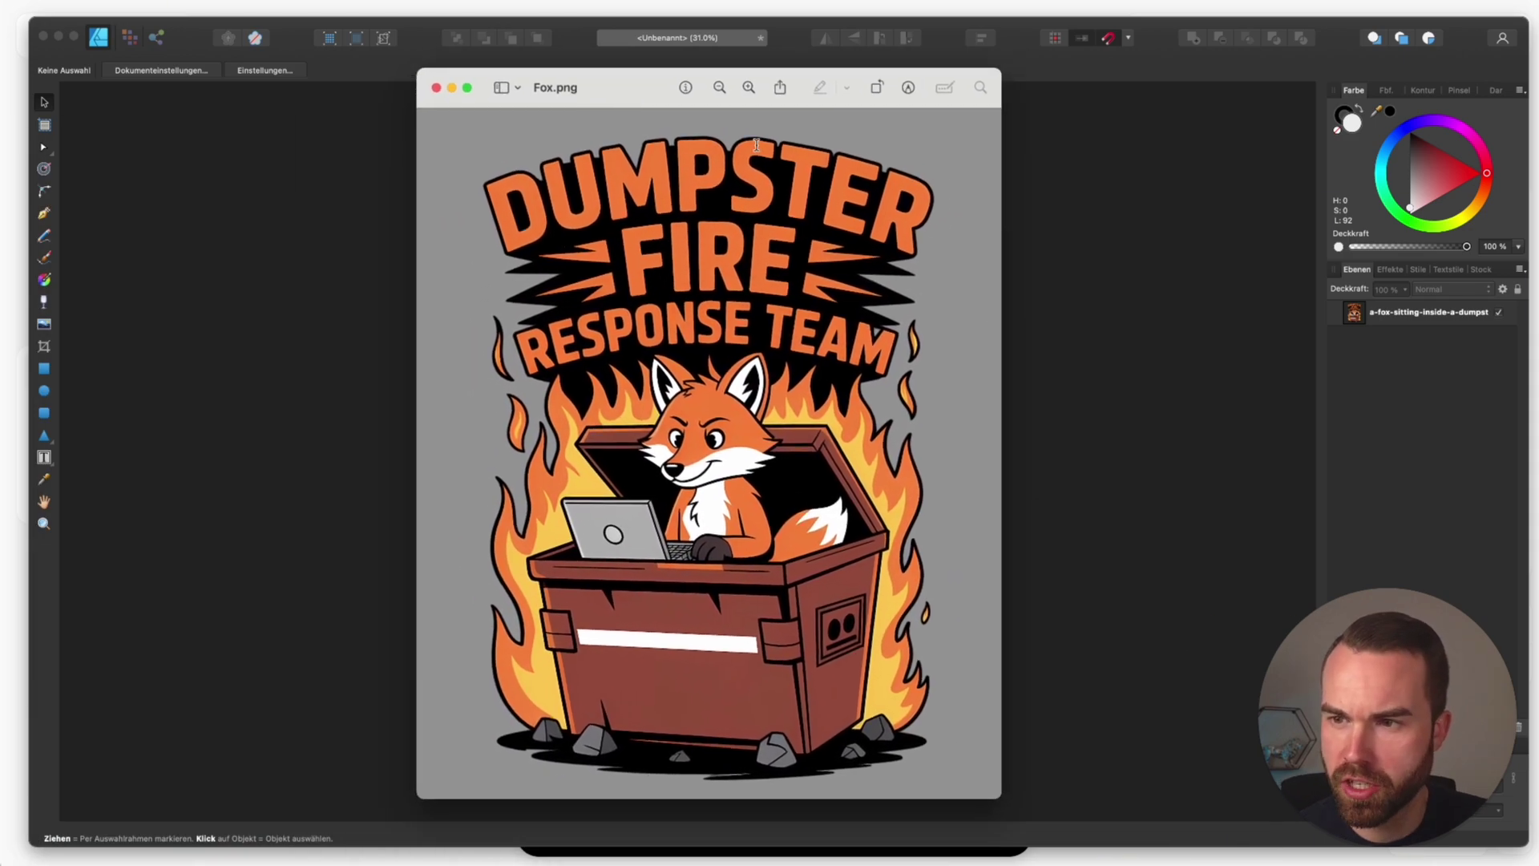
pyautogui.click(686, 89)
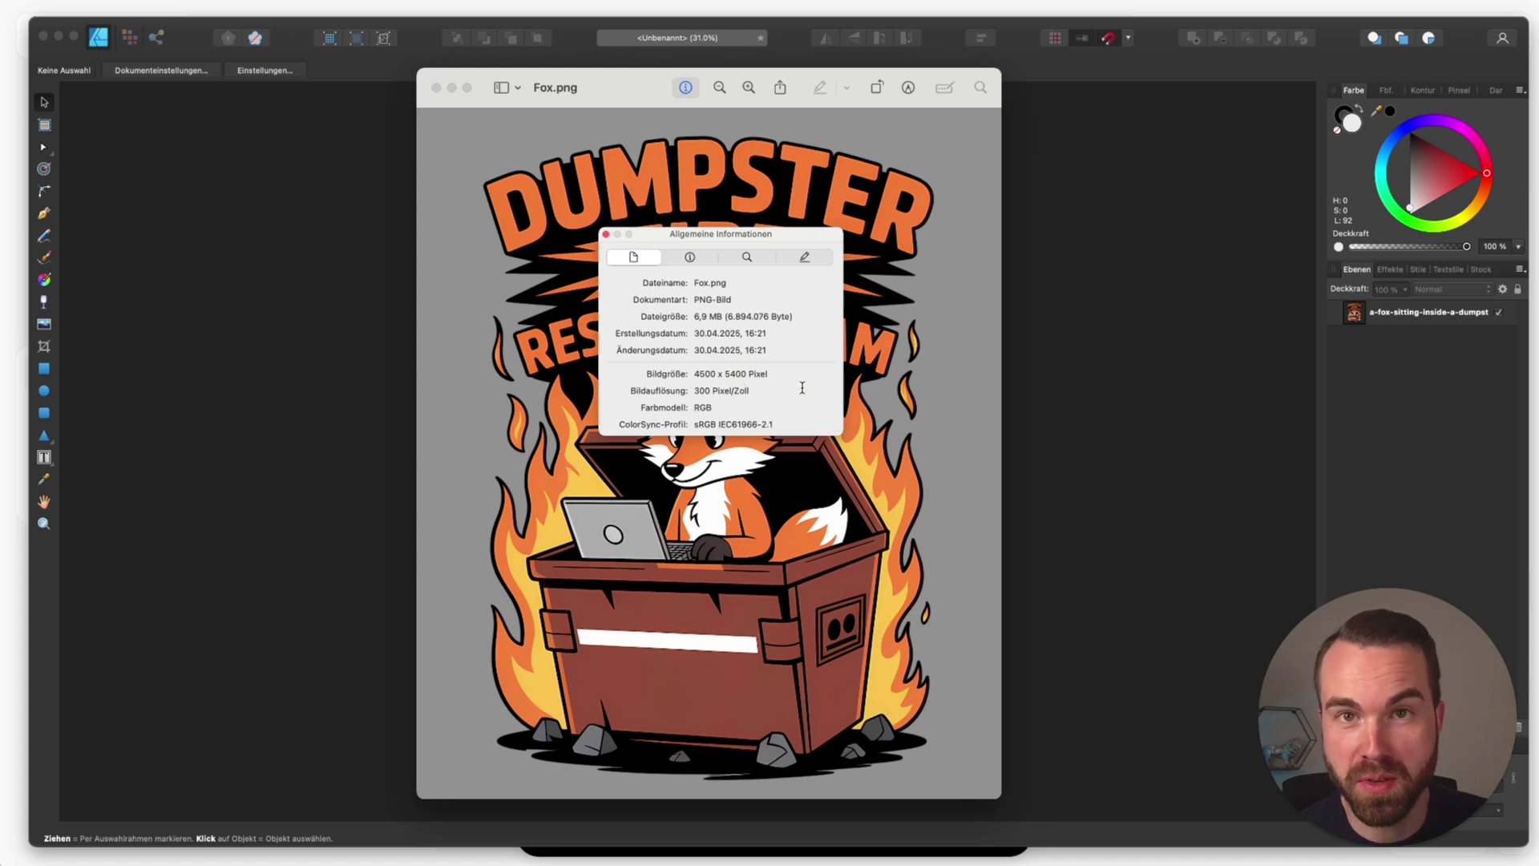
pyautogui.moveTo(696, 375); pyautogui.dragTo(791, 372)
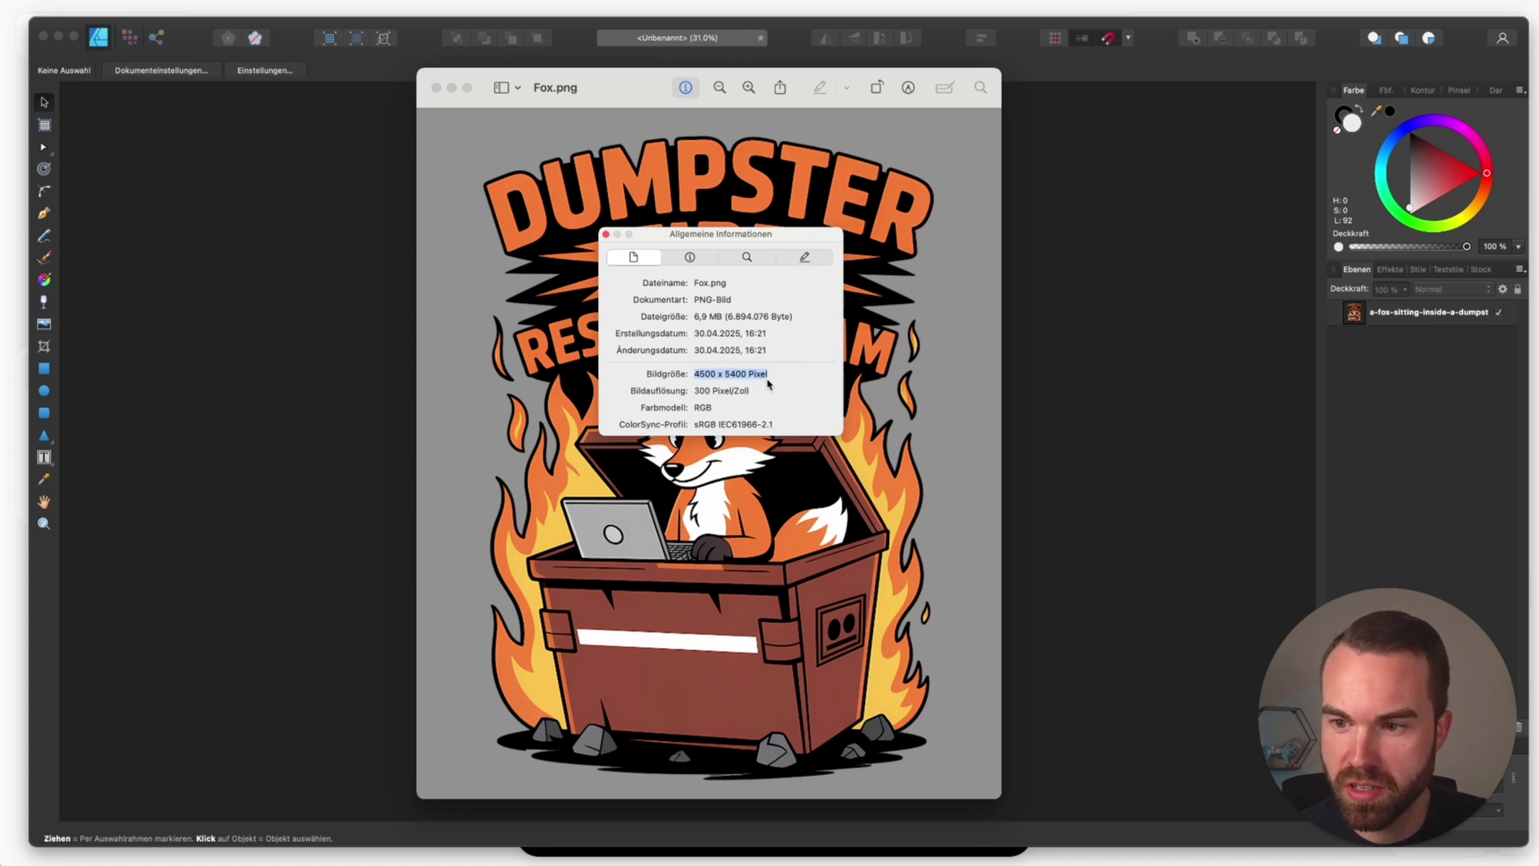
pyautogui.moveTo(694, 424); pyautogui.dragTo(775, 424)
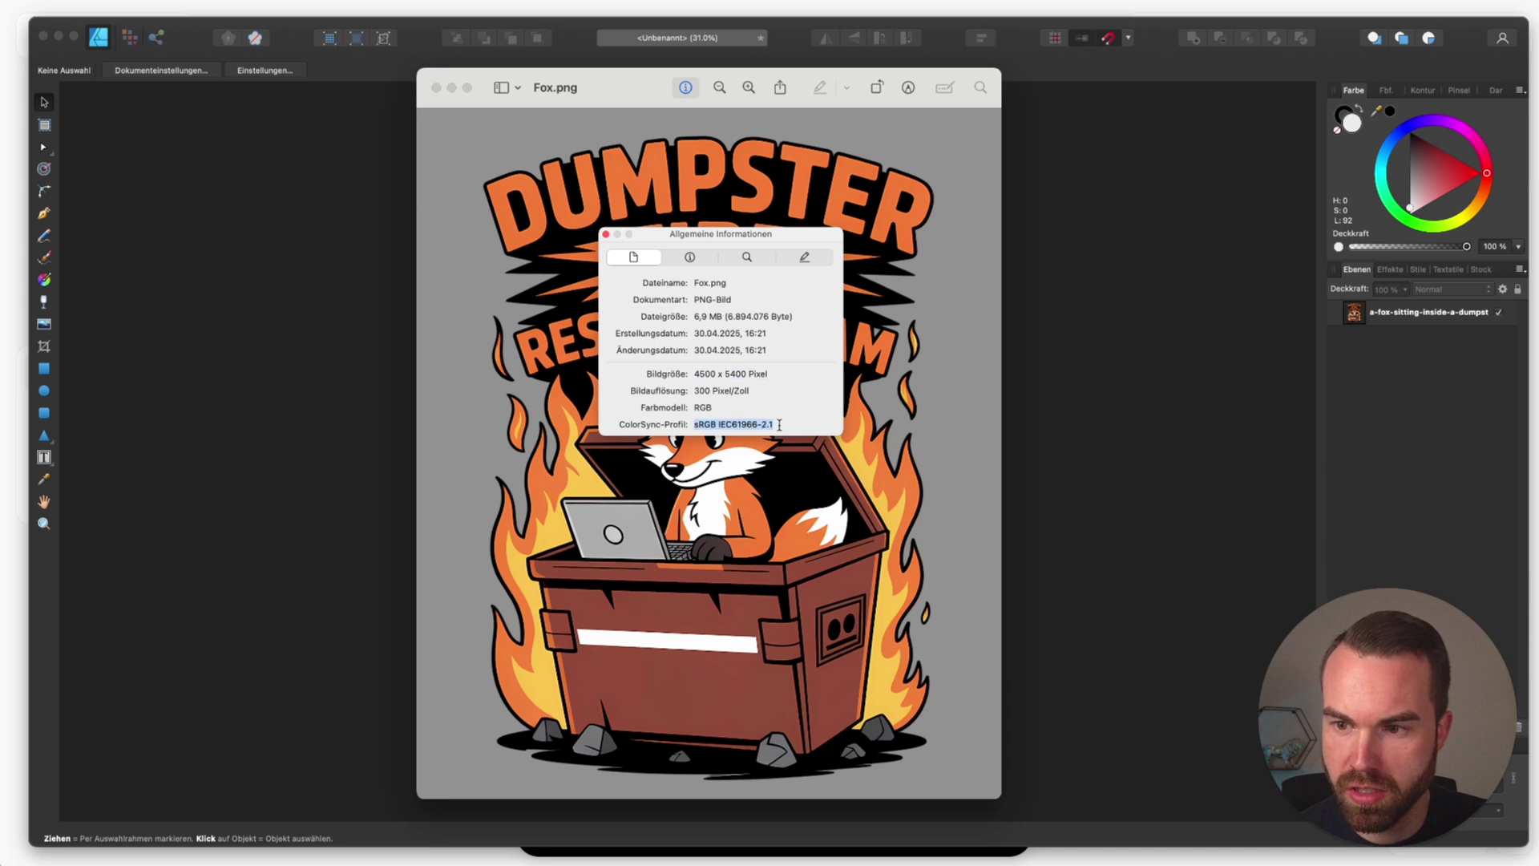
pyautogui.click(698, 317)
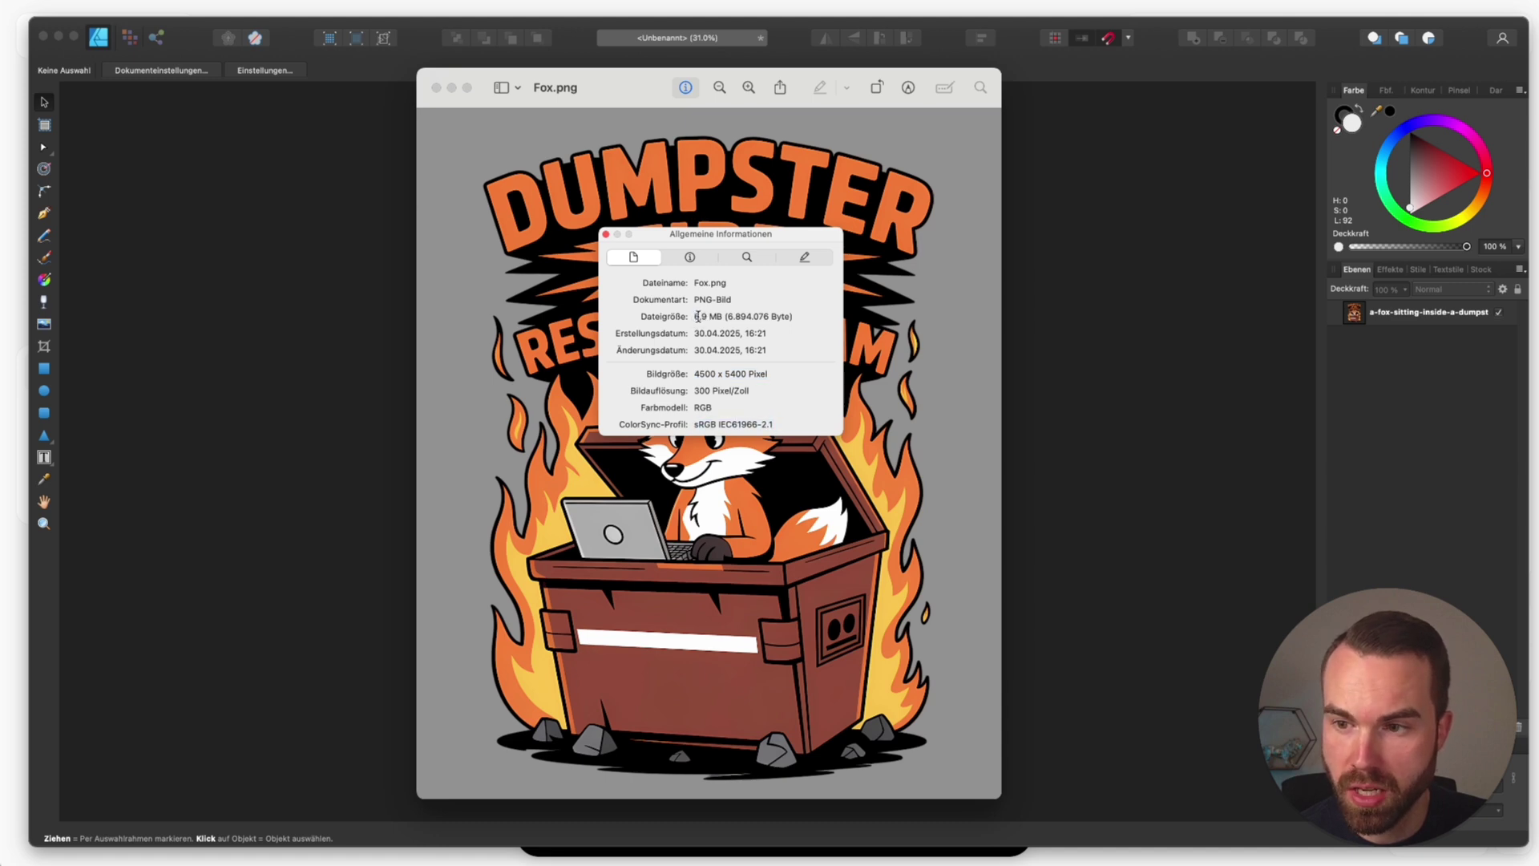
pyautogui.press('super+Tab')
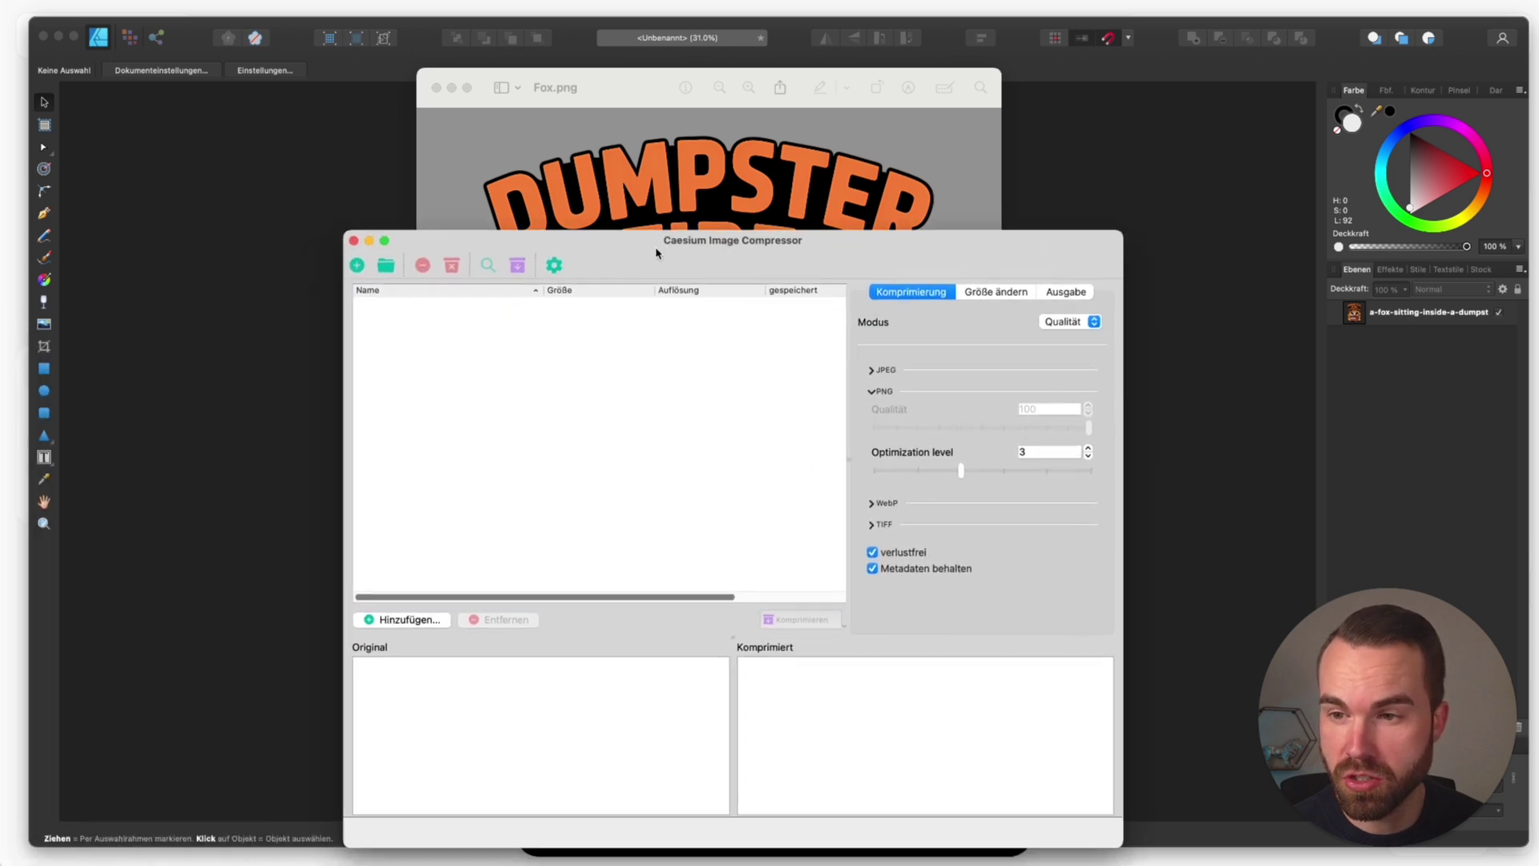
# Add Fox.png to Caesium and compress it losslessly from 6.57 MB to 5.74 MB
pyautogui.moveTo(656, 251); pyautogui.dragTo(597, 151)
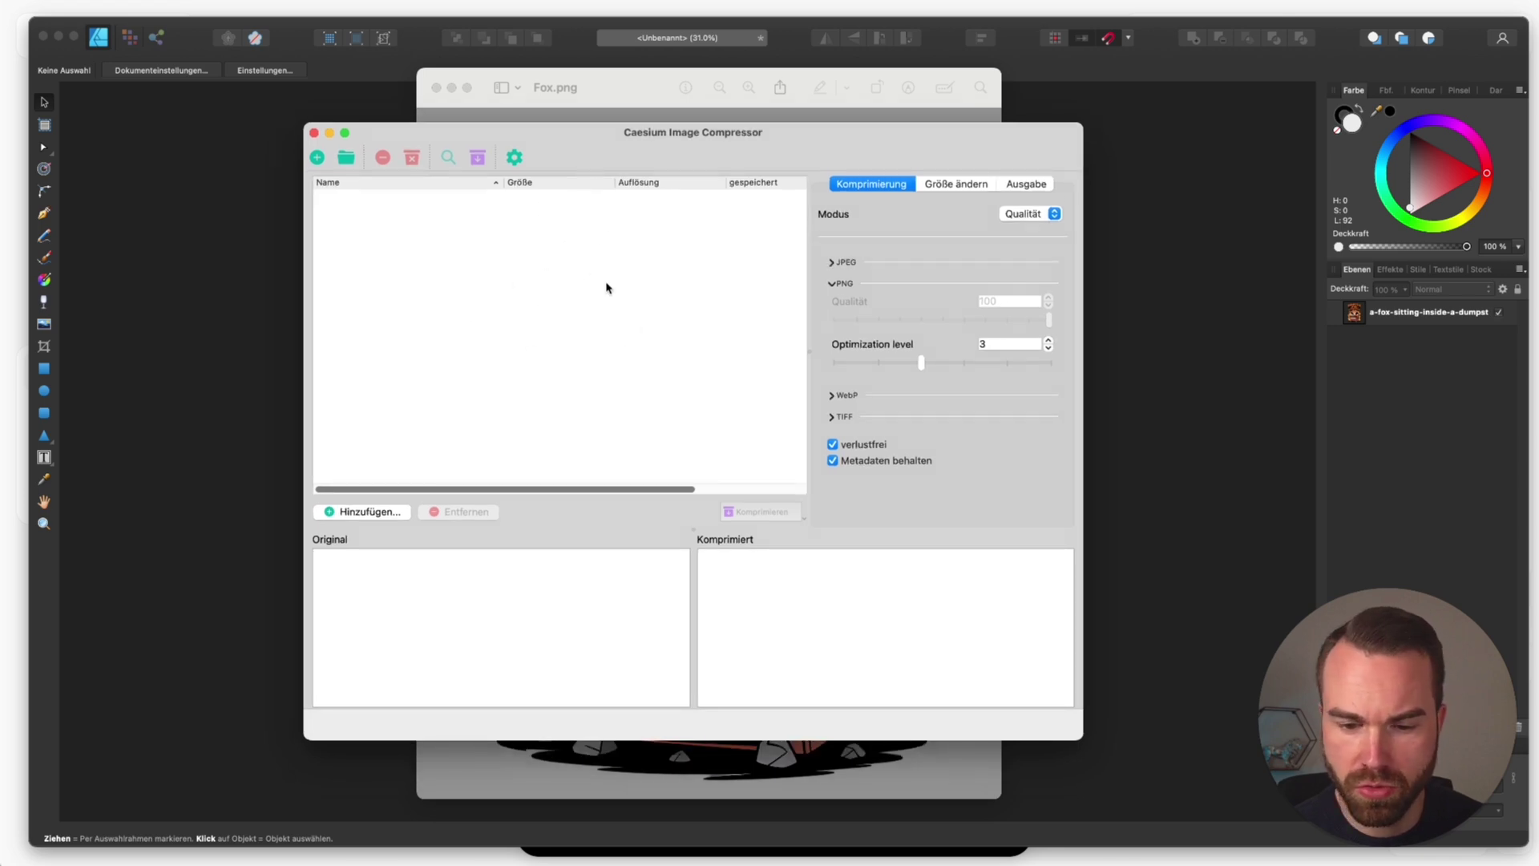
pyautogui.moveTo(556, 88); pyautogui.dragTo(550, 323)
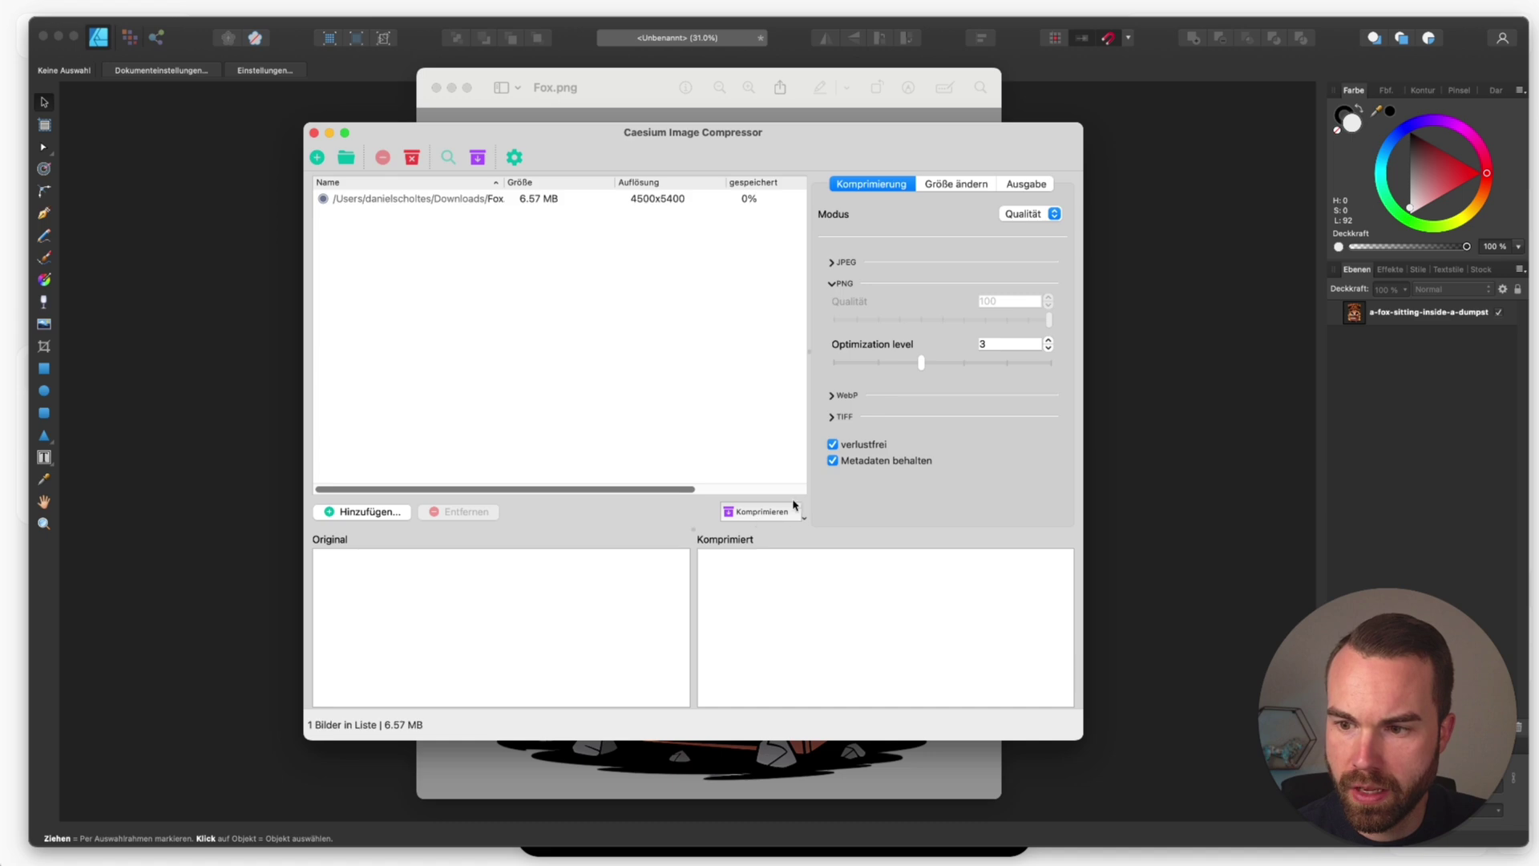
pyautogui.click(757, 514)
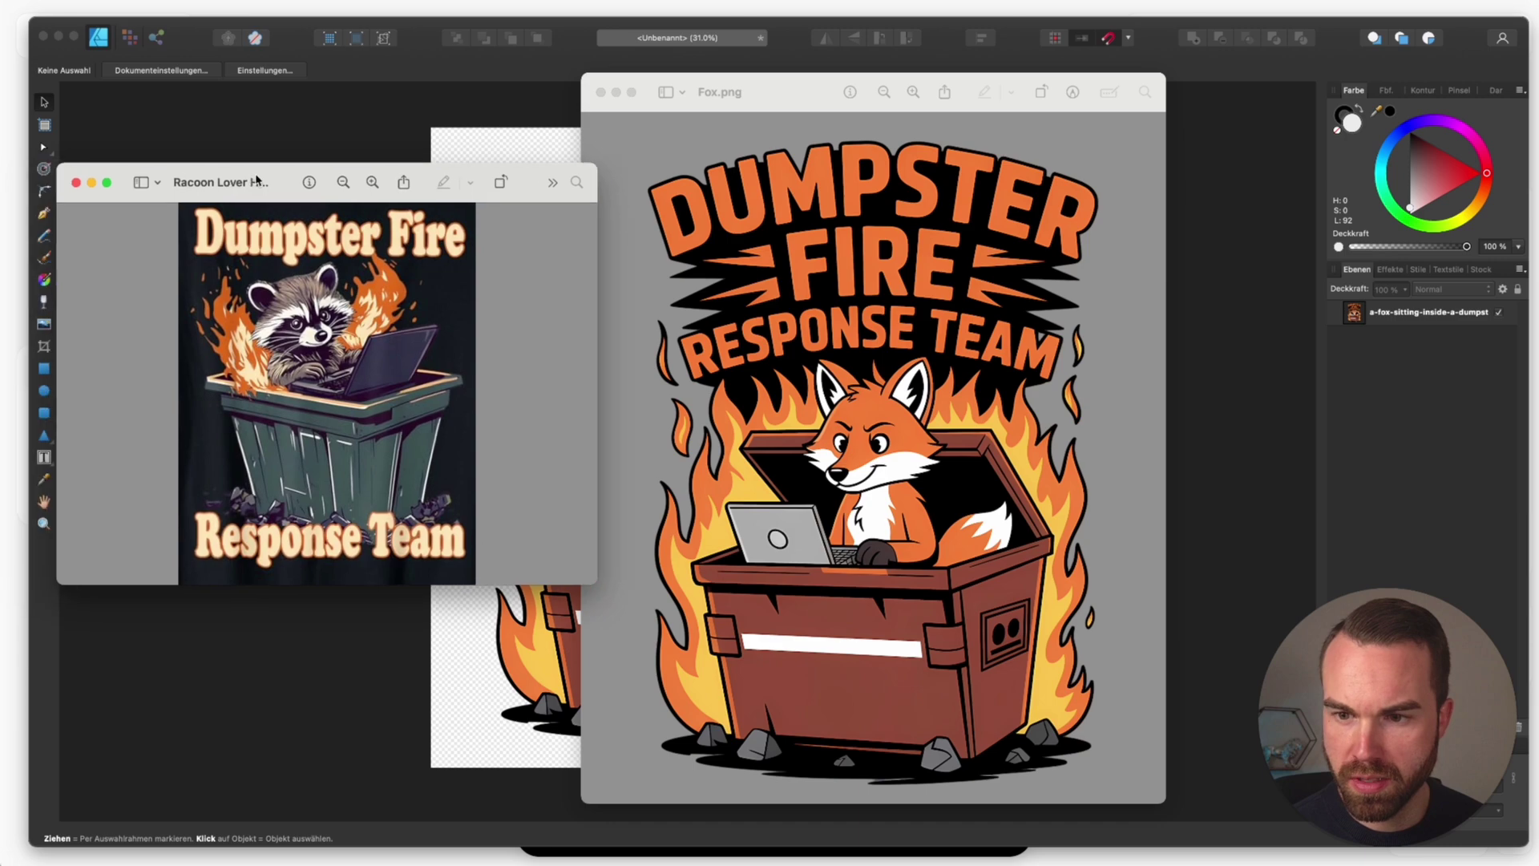
# Arrange the raccoon and goat design windows beside Fox.png for comparison
pyautogui.moveTo(257, 180); pyautogui.dragTo(262, 179)
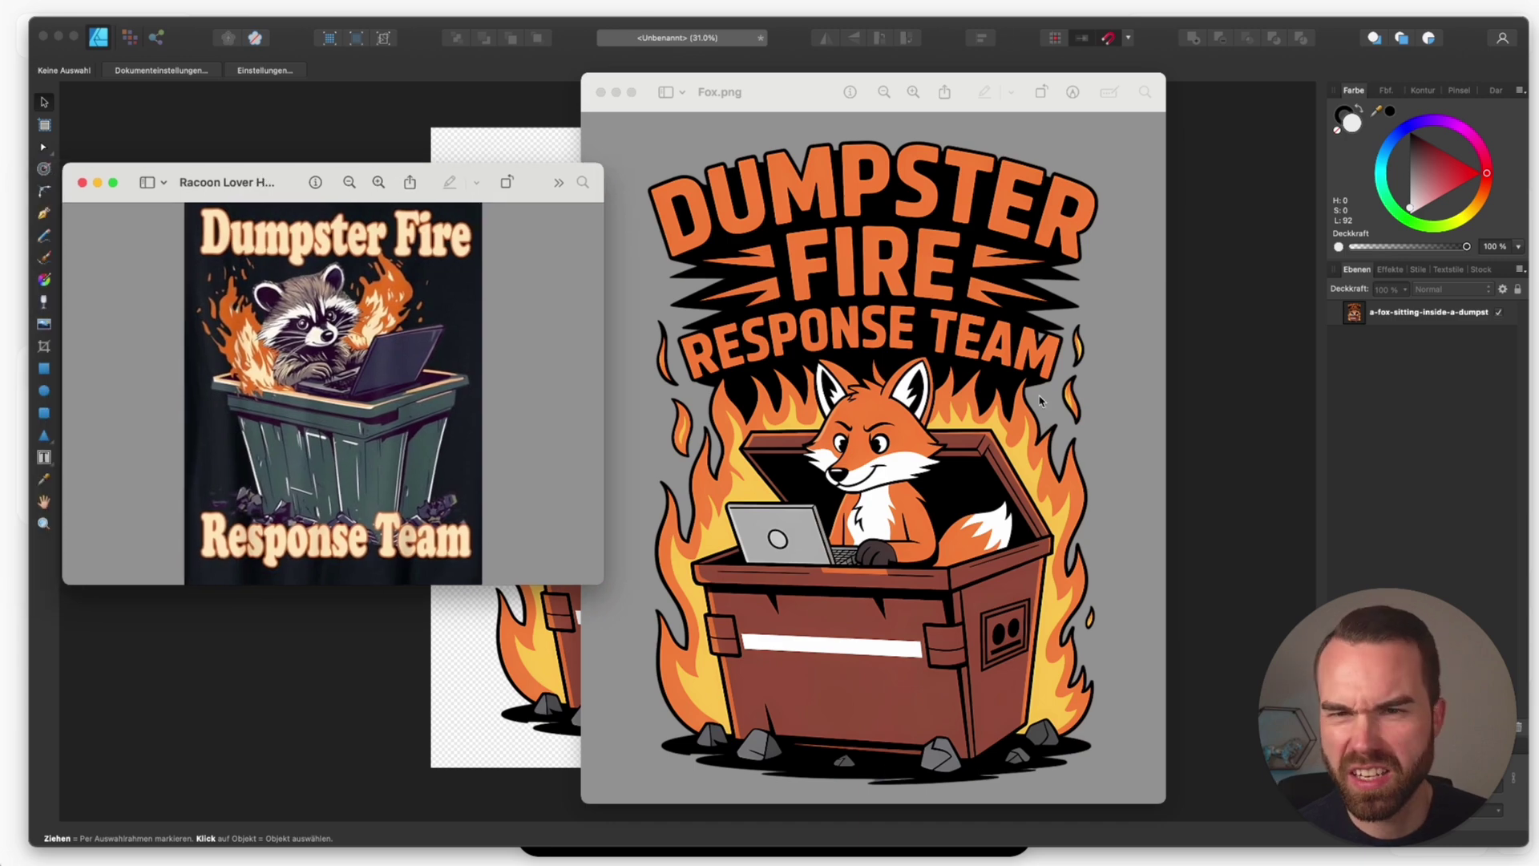
pyautogui.press('super+Tab')
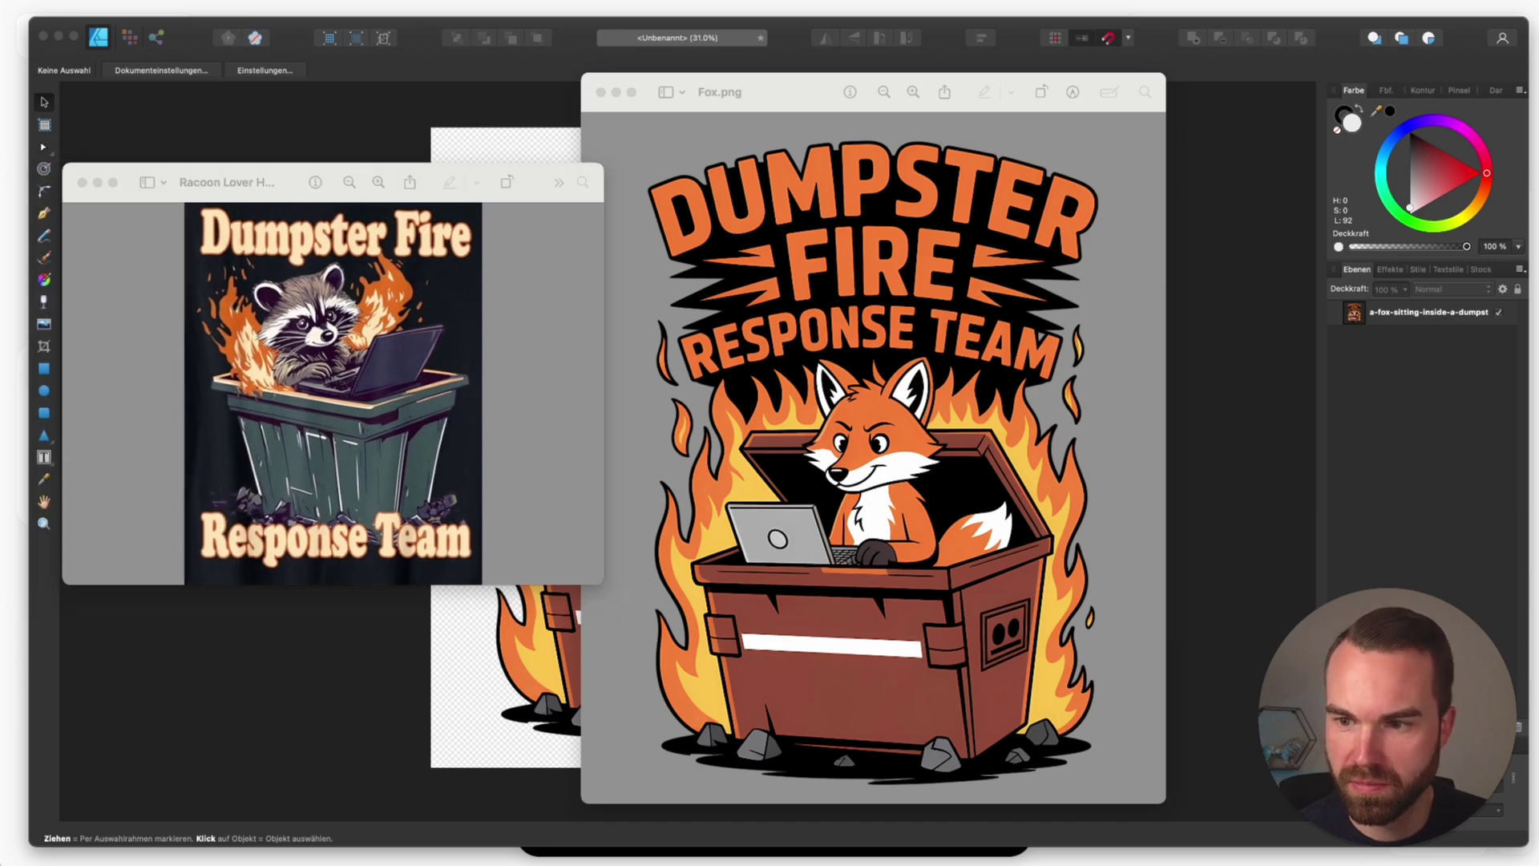
pyautogui.moveTo(354, 59); pyautogui.dragTo(1215, 97)
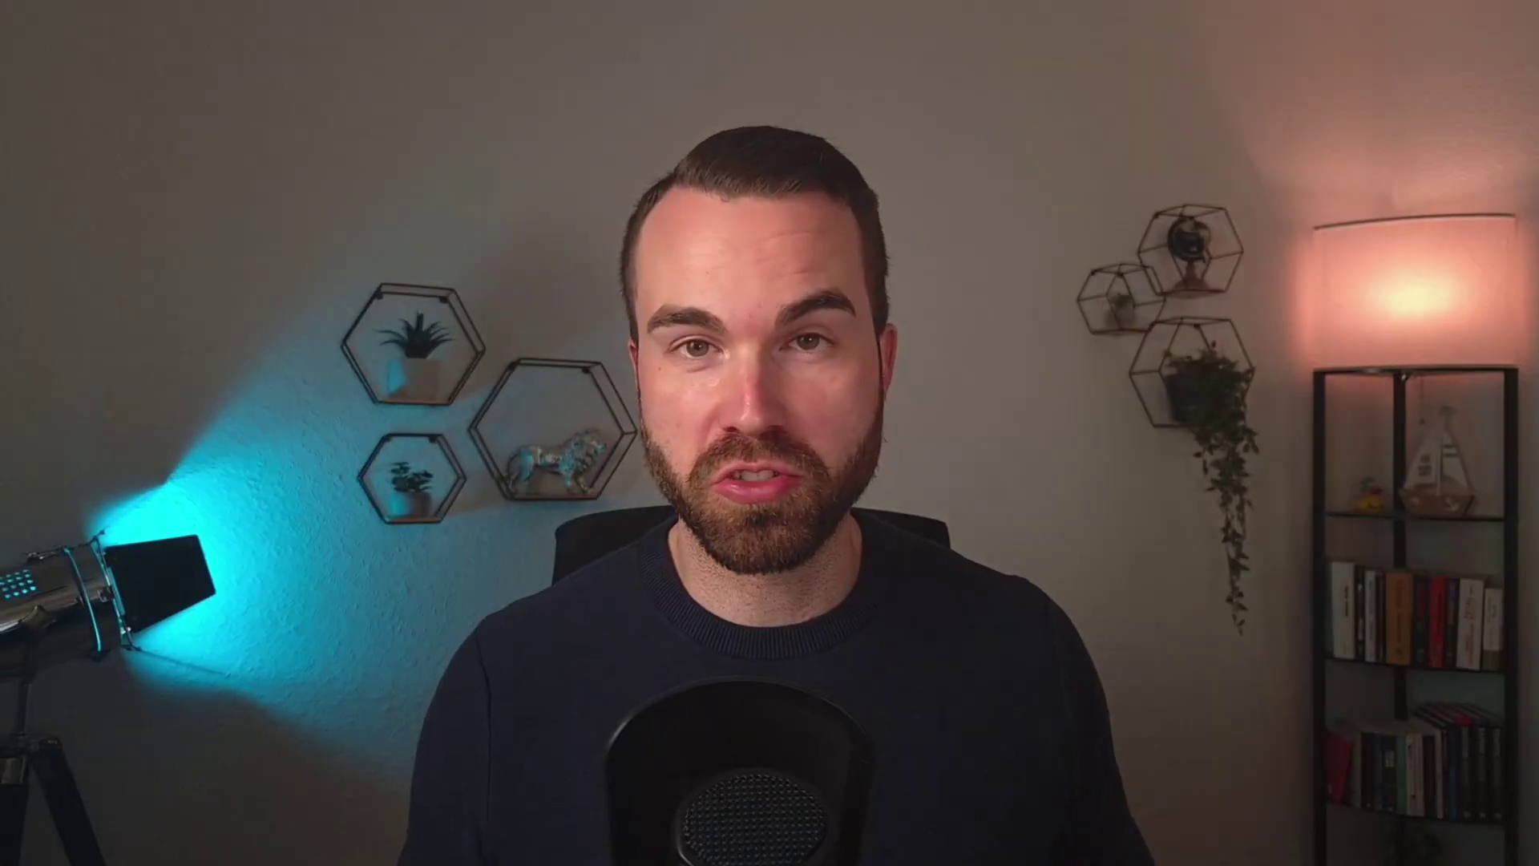